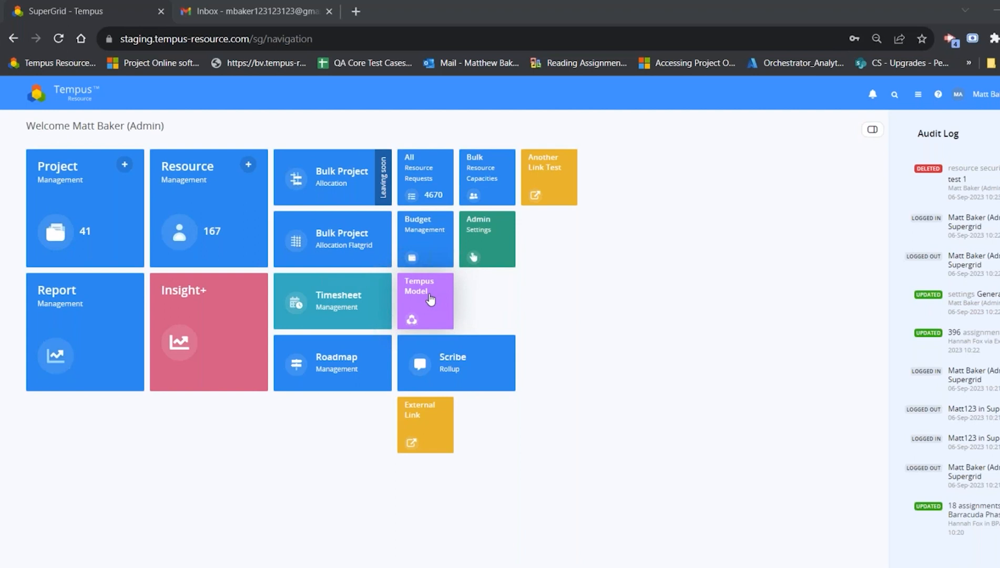
Step: Open the Tempus Model list, view the existing Test Mode model, and return to the list
click(430, 299)
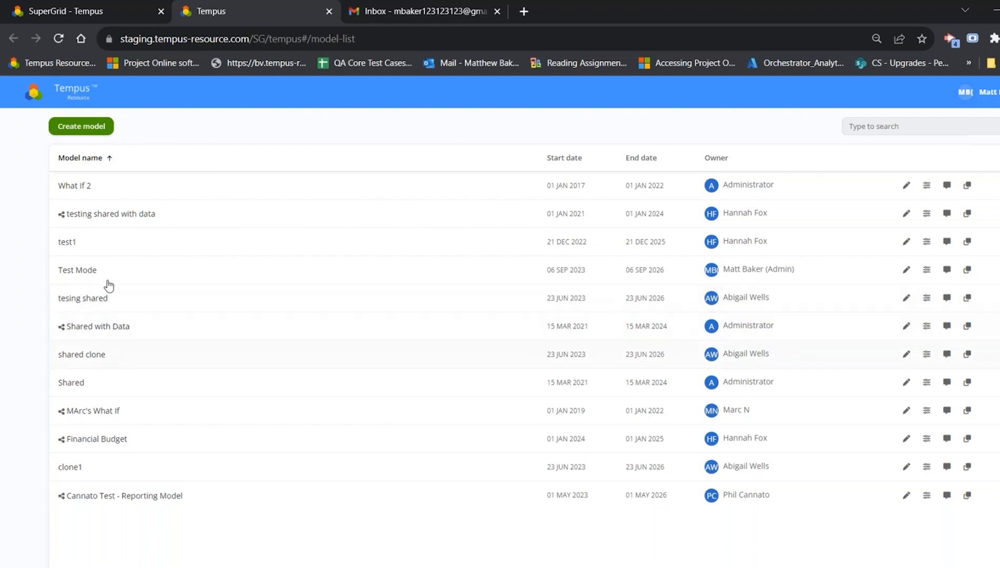
click(123, 270)
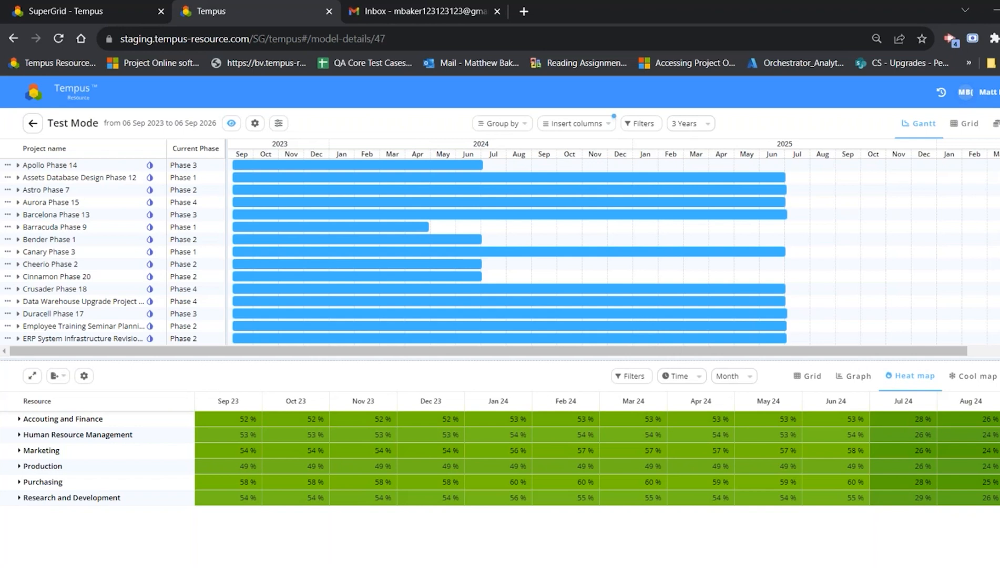
click(34, 126)
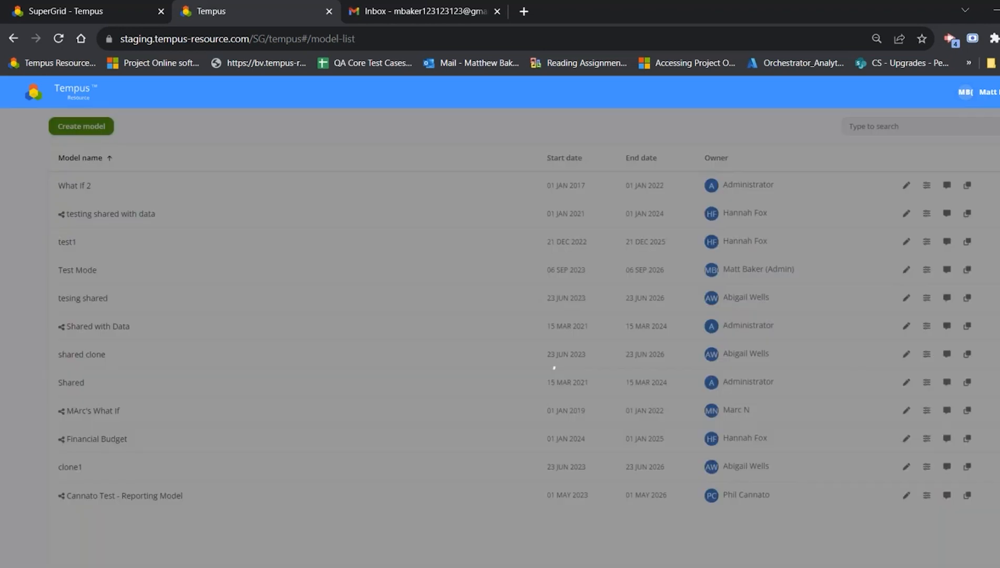
Step: Start creating a new model and name it Demo Model
click(83, 129)
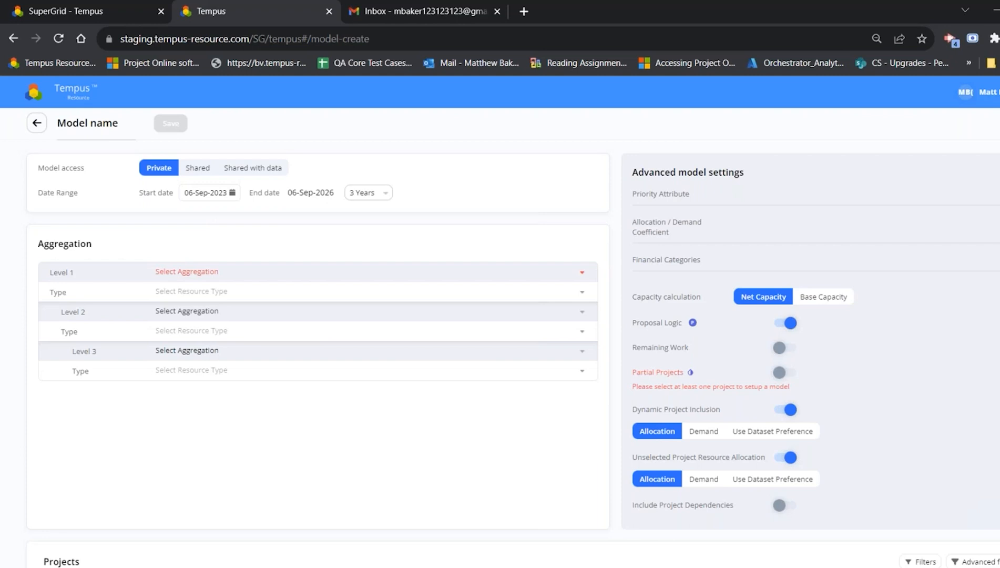
click(89, 127)
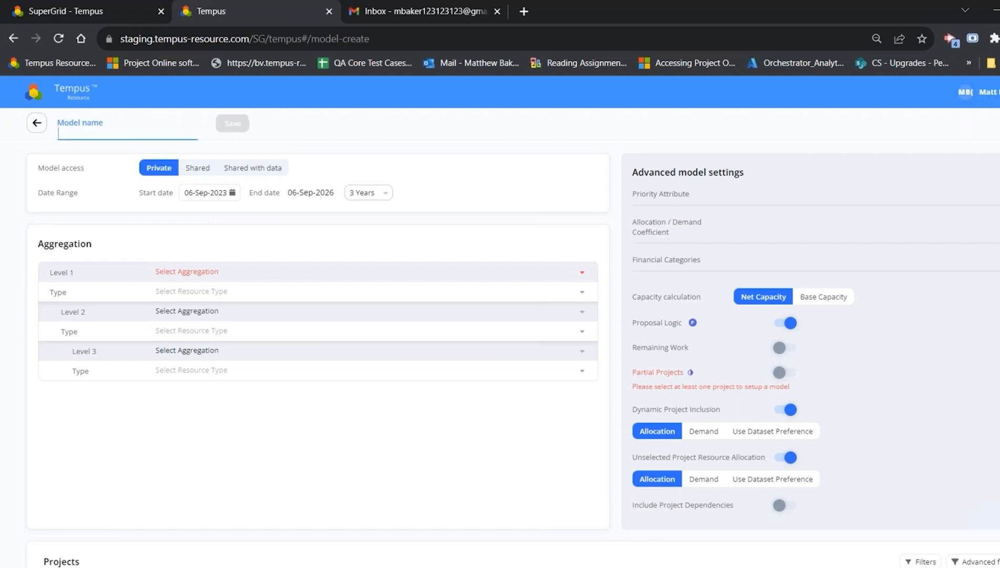
text(Demo Model)
Step: Set the model's start date to 01-Jan-2023
click(206, 195)
click(260, 214)
click(212, 246)
click(197, 259)
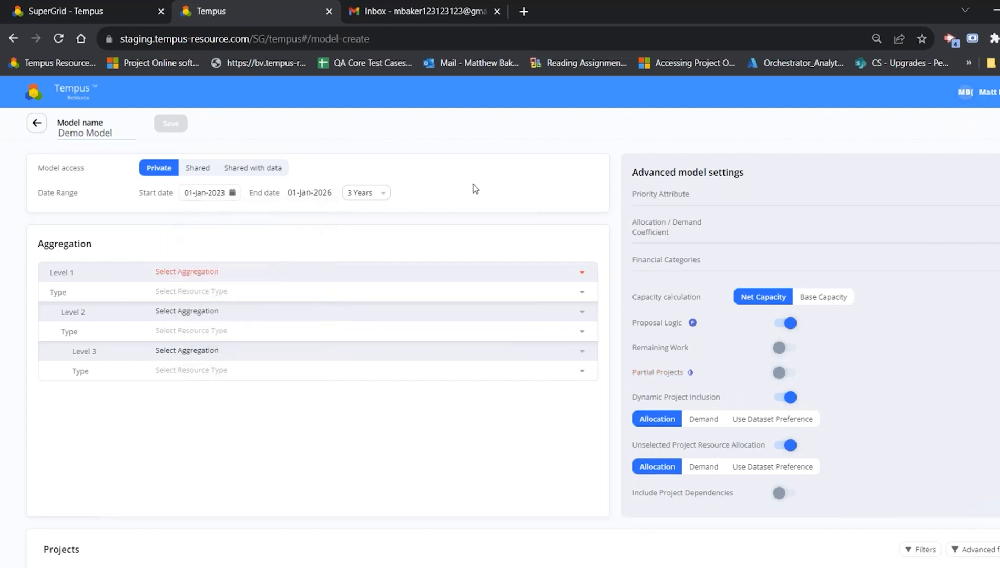
Step: Set the Level 1 aggregation to Department and include all of its resource types
click(197, 272)
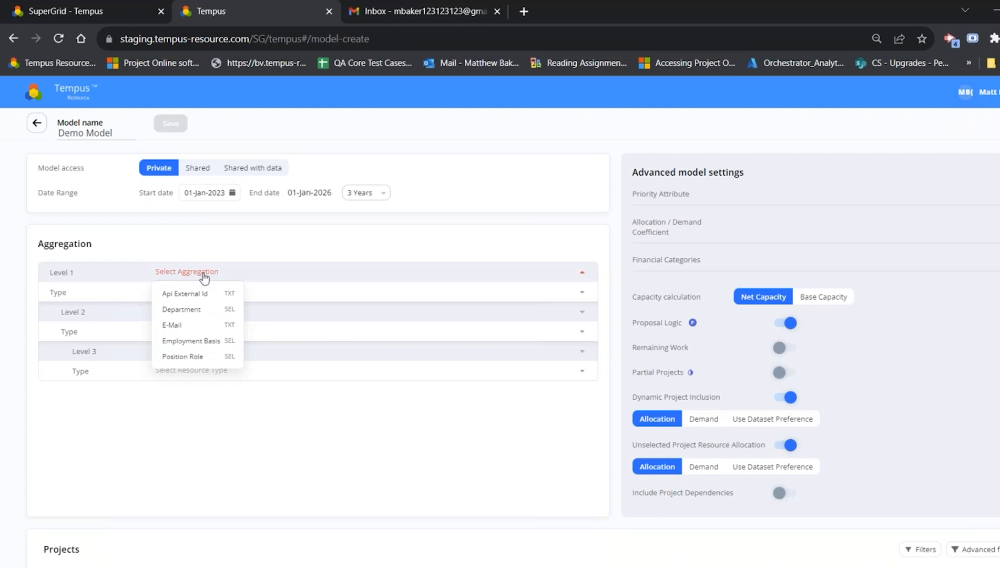
click(191, 310)
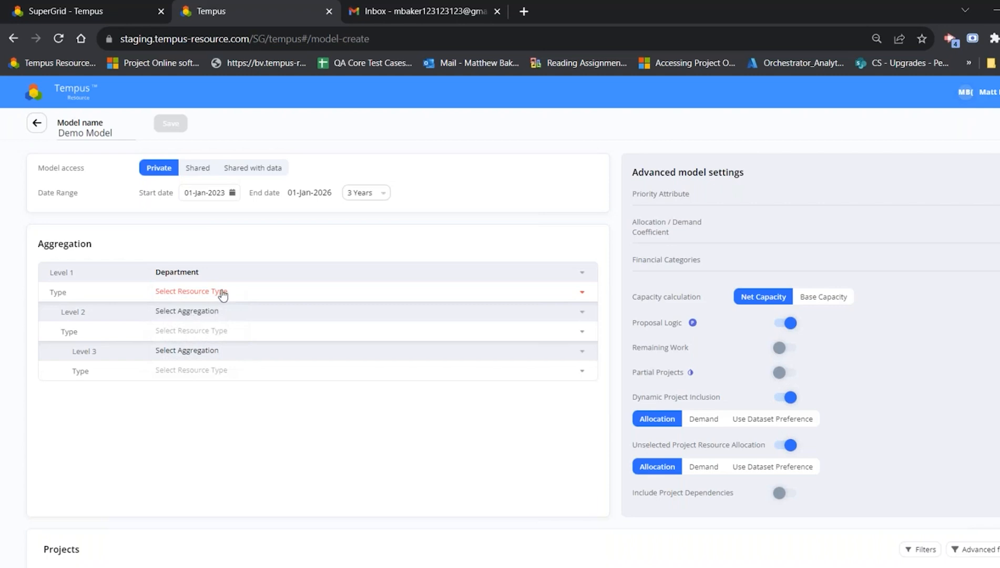
click(221, 292)
click(179, 333)
click(384, 458)
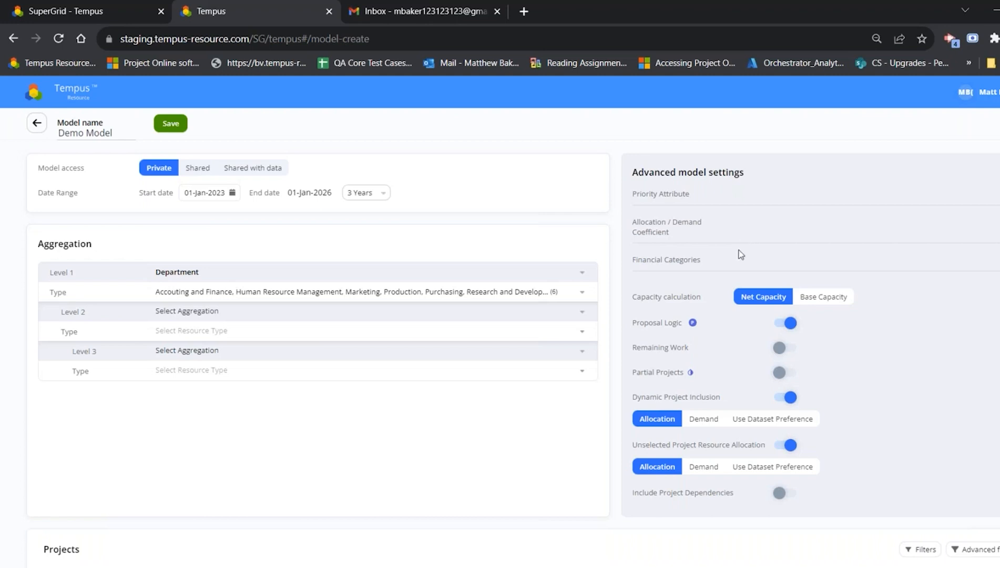
Step: Select all financial categories in the advanced model settings
click(748, 266)
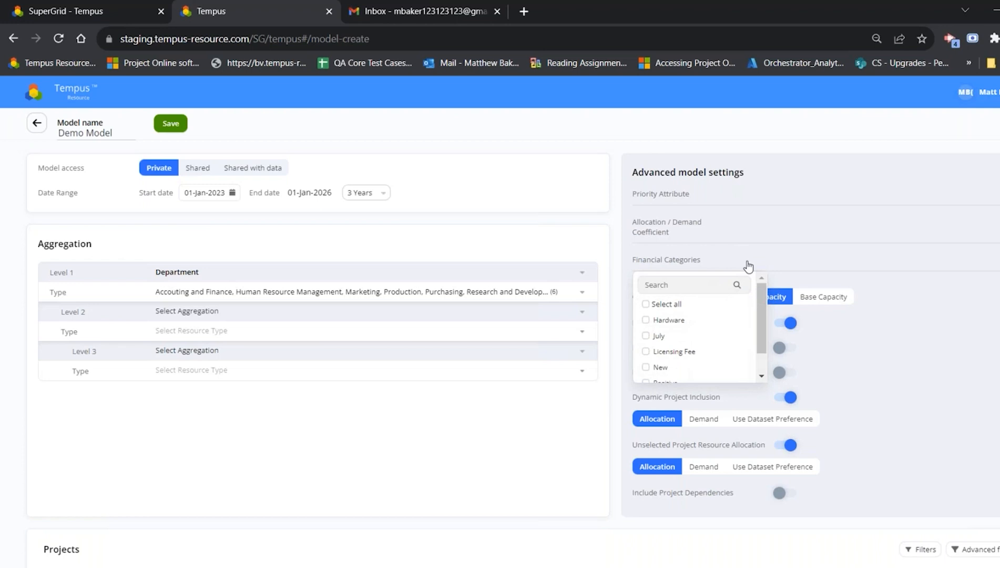
scroll(702, 297, down, 1)
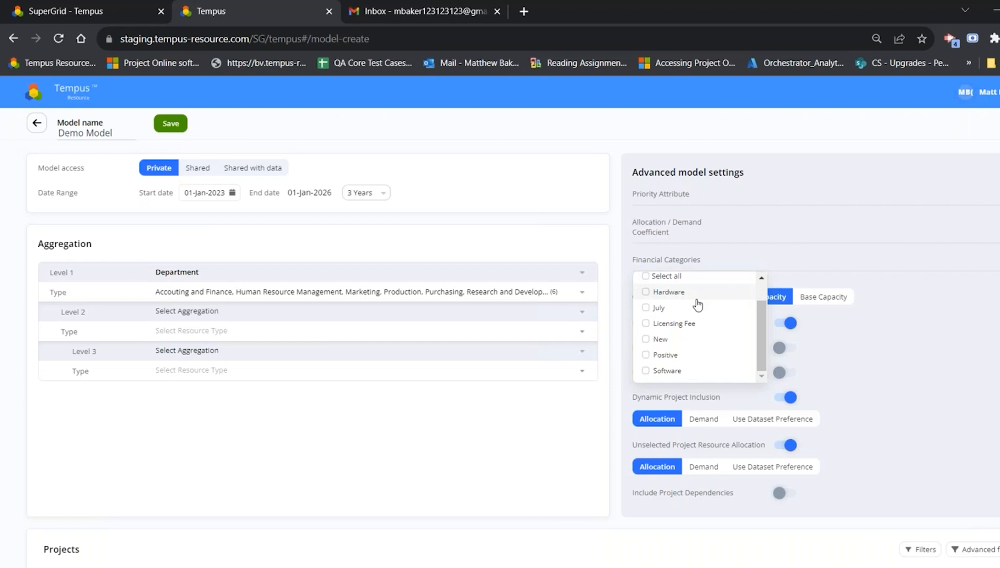
scroll(698, 304, up, 1)
click(645, 304)
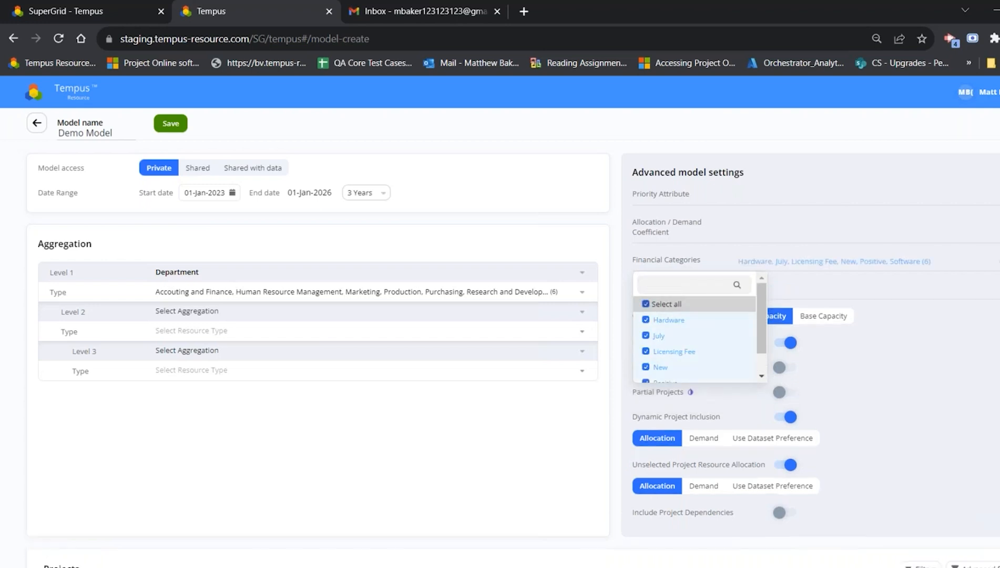
click(823, 130)
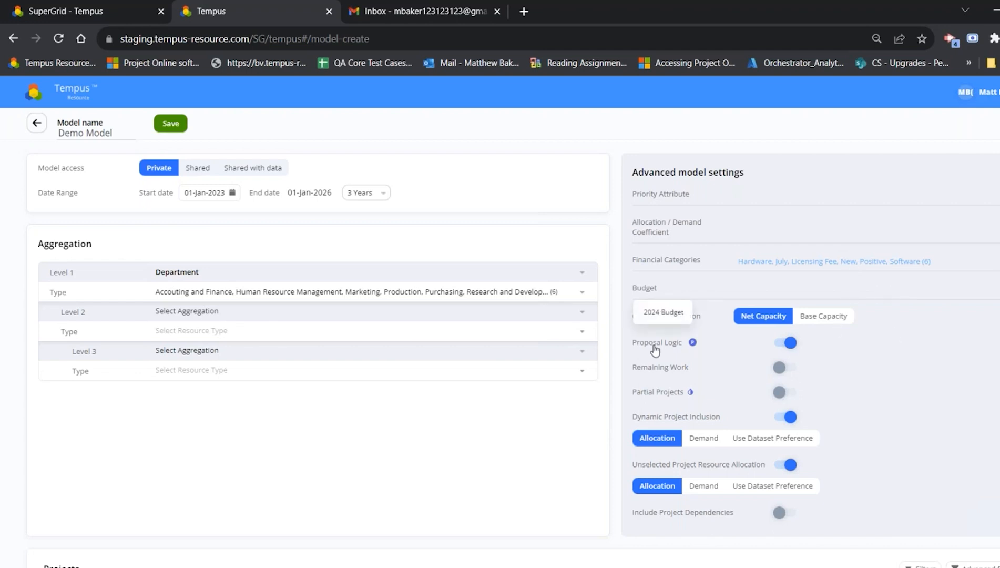
Step: Choose 2024 Budget as the model's budget and enable Partial Projects
click(654, 313)
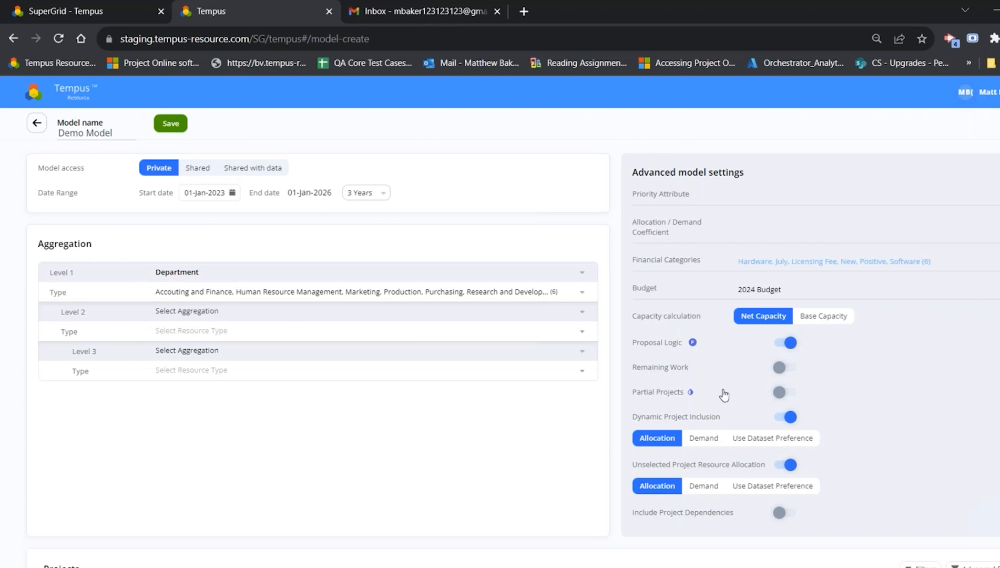
scroll(722, 394, down, 1)
click(781, 326)
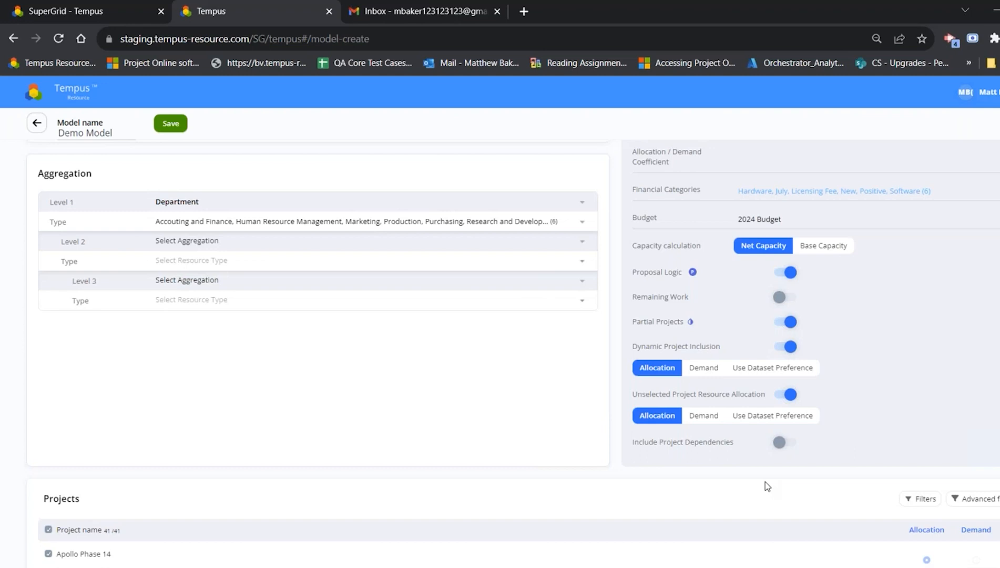
Step: Review the included projects, save the model, and open Demo Model from the model list
scroll(583, 471, down, 1)
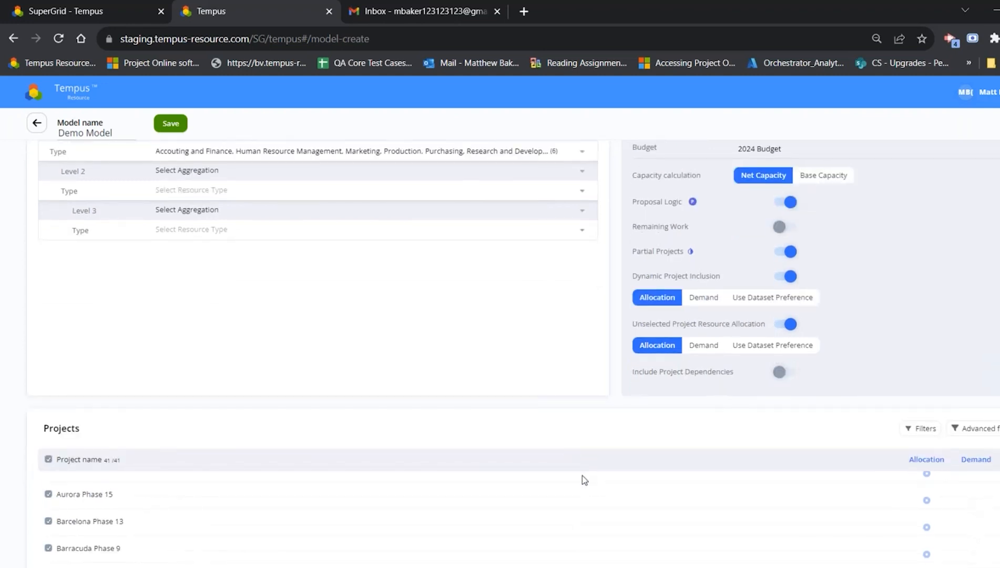
scroll(582, 474, down, 4)
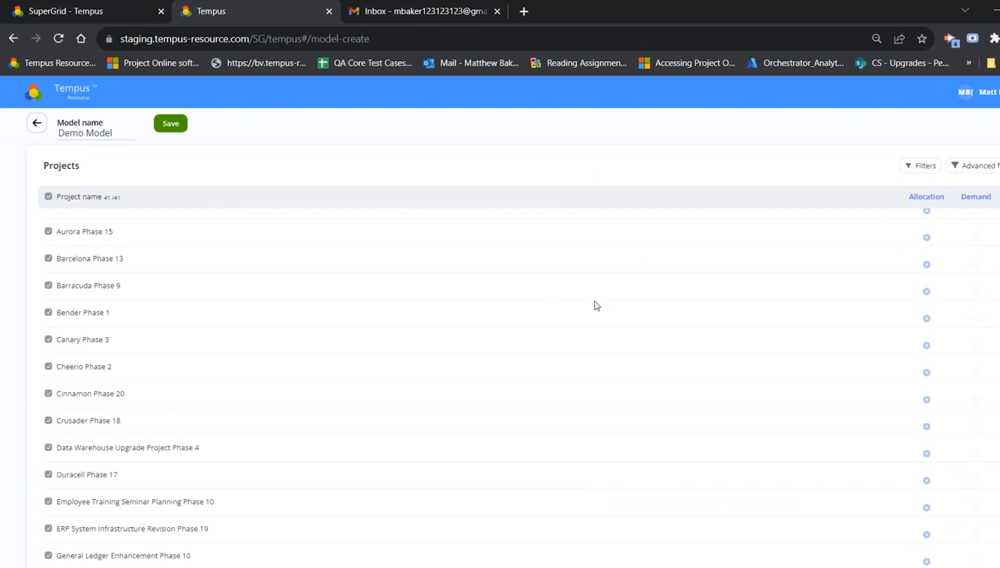
click(170, 123)
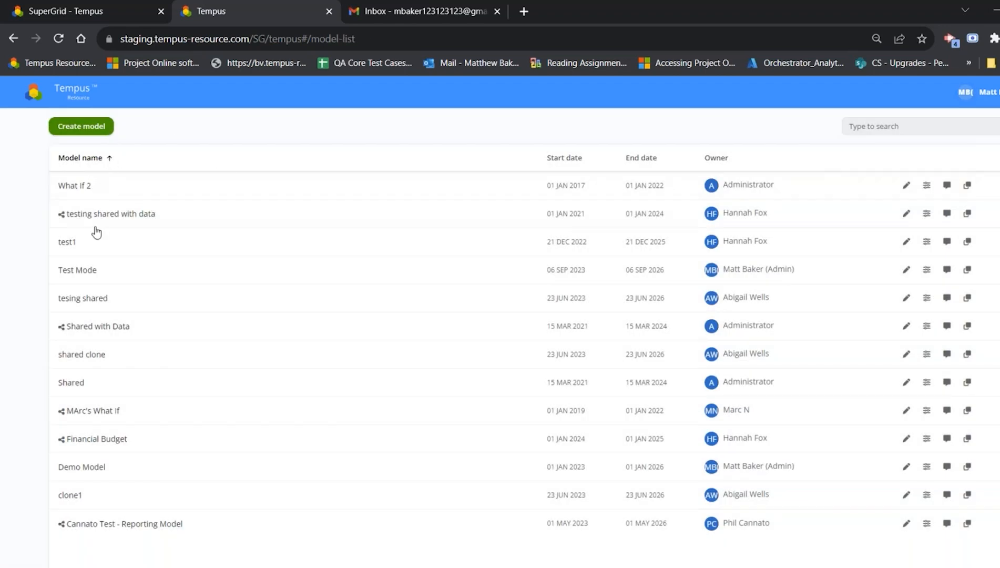
click(103, 472)
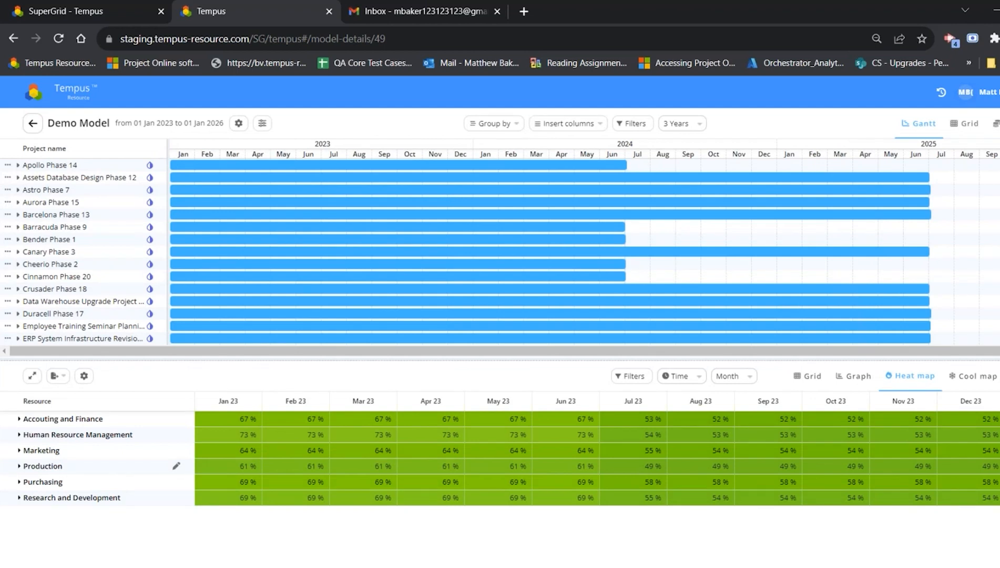
Step: Expand Aurora Phase 15 and shift the whole project to about 26 Jan 2023 through 28 Jul 2025
click(124, 437)
click(18, 202)
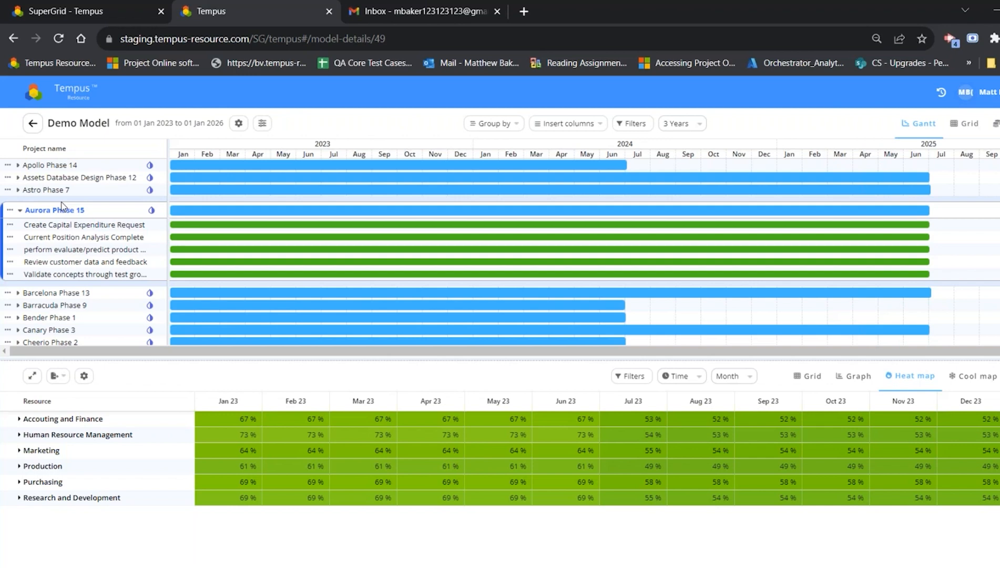
drag(201, 213, 222, 223)
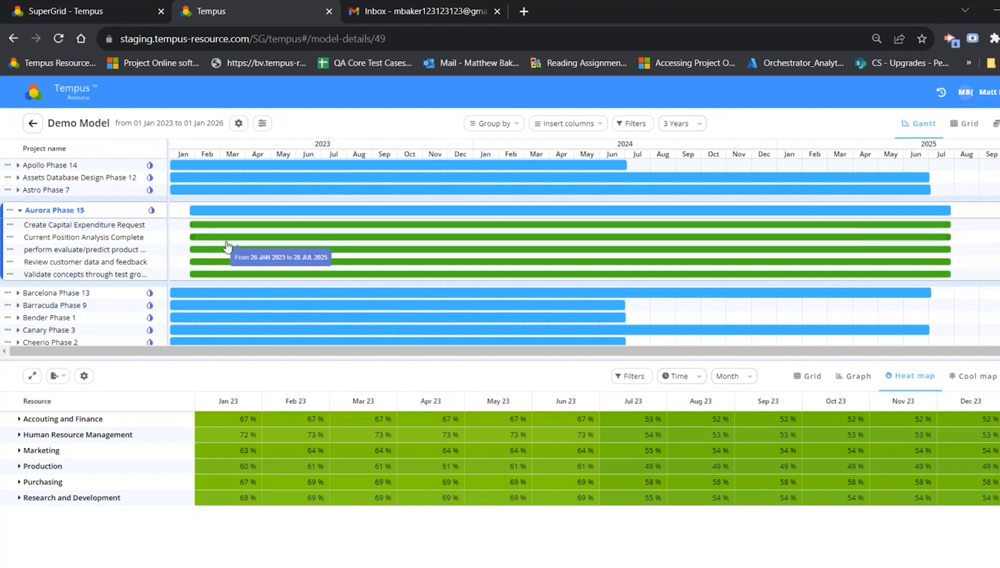
Step: Shorten the Create Capital Expenditure Request task to start around early October 2023, and shift it about two weeks earlier
drag(192, 224, 401, 225)
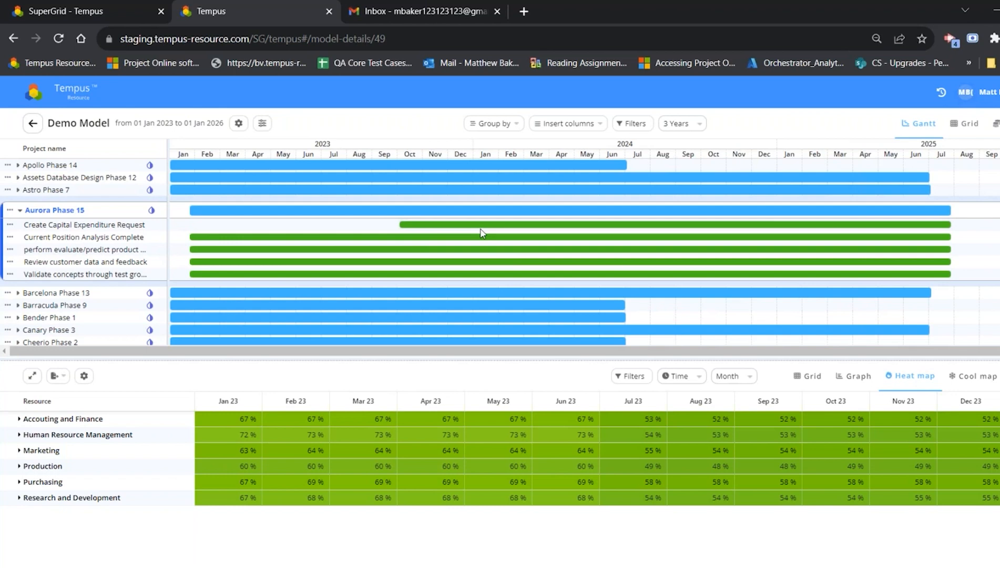
mouse_move(494, 225)
mouse_down()
mouse_move(299, 225)
mouse_move(476, 225)
mouse_up()
click(10, 224)
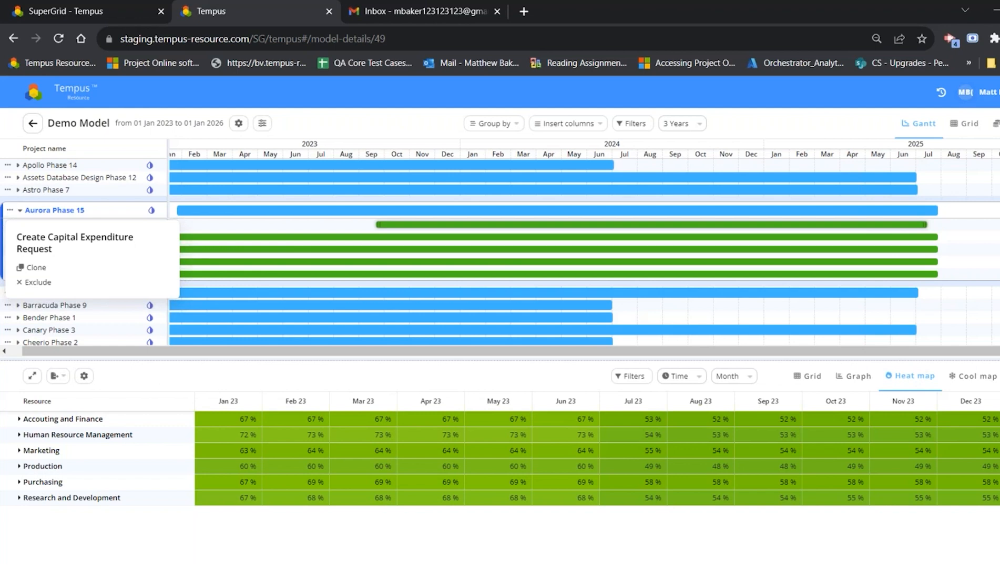
click(396, 127)
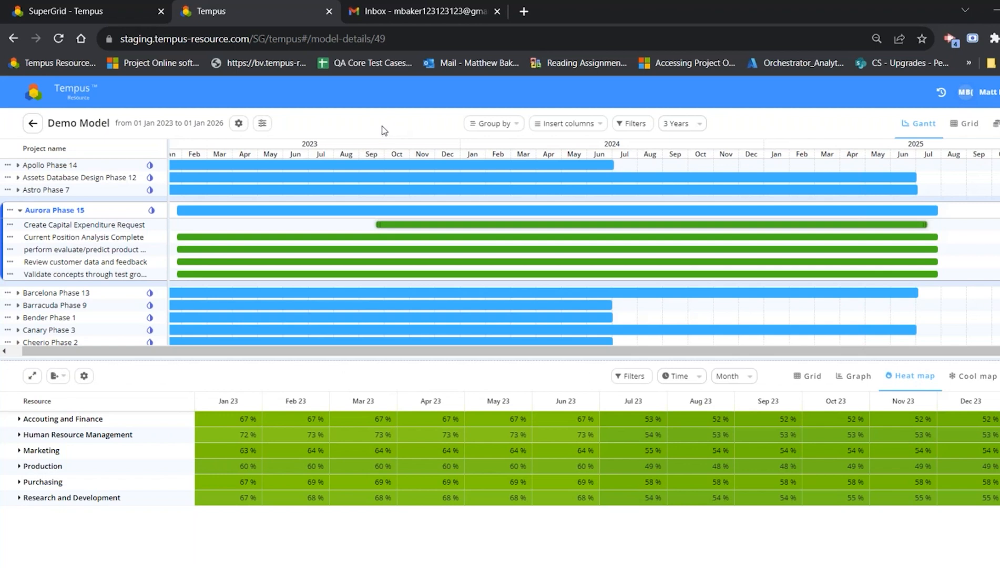
Step: Begin splitting the Aurora Phase 15 project and name the second project Aurora Phase 15 Pt2
click(10, 210)
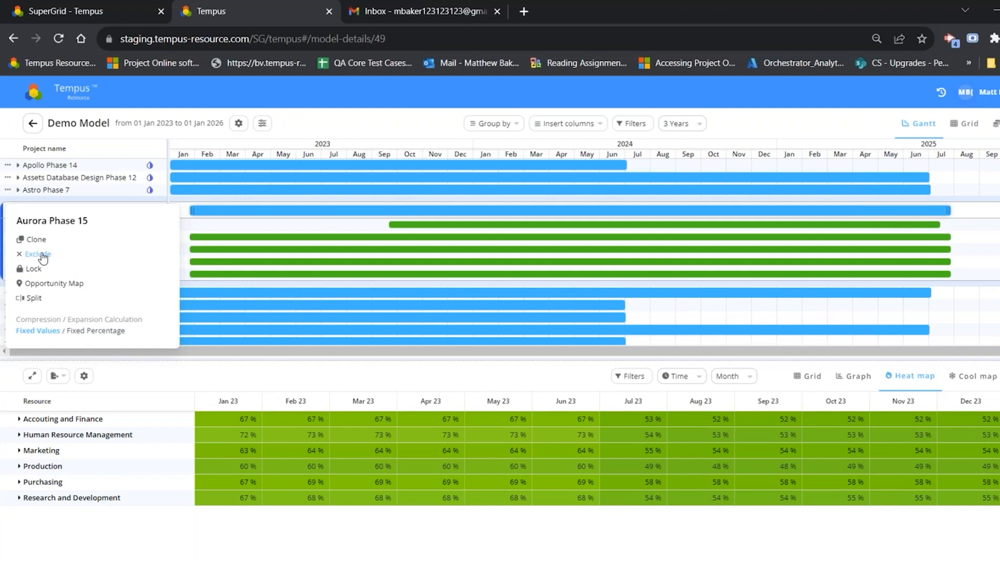
click(31, 297)
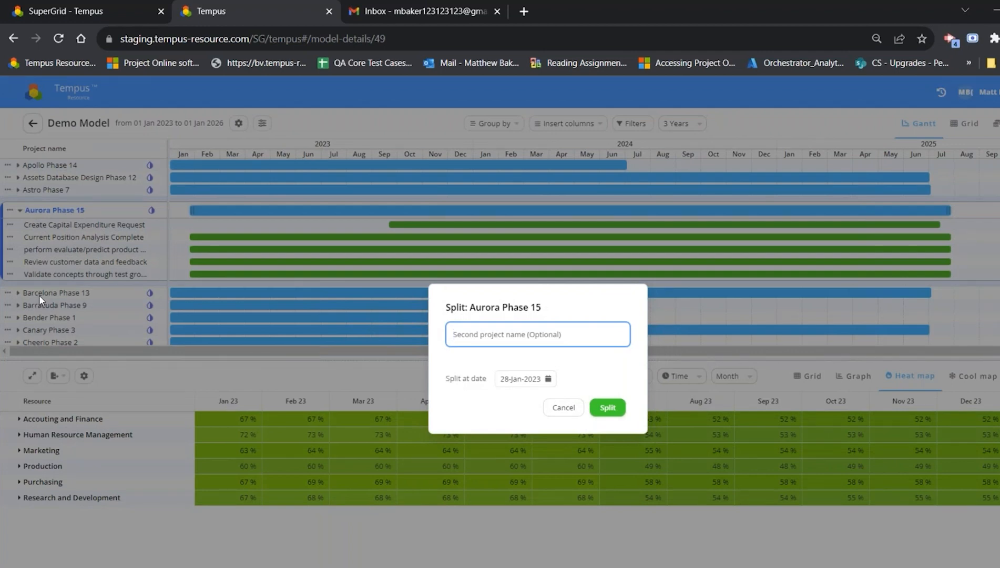
text(Au)
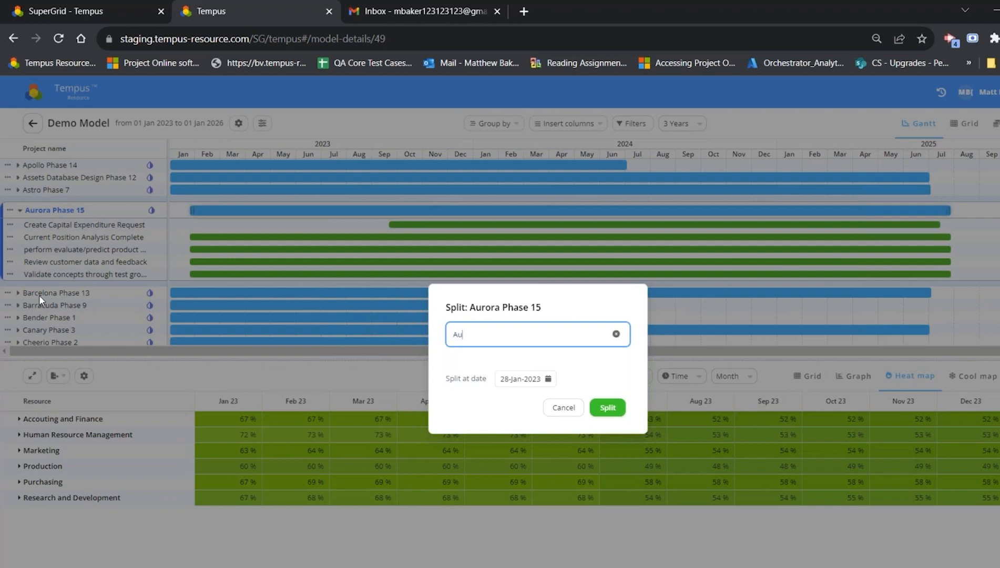
text(rora Phase 15 Pt2)
Step: Try to split Aurora Phase 15 at 01-May-2023
click(525, 379)
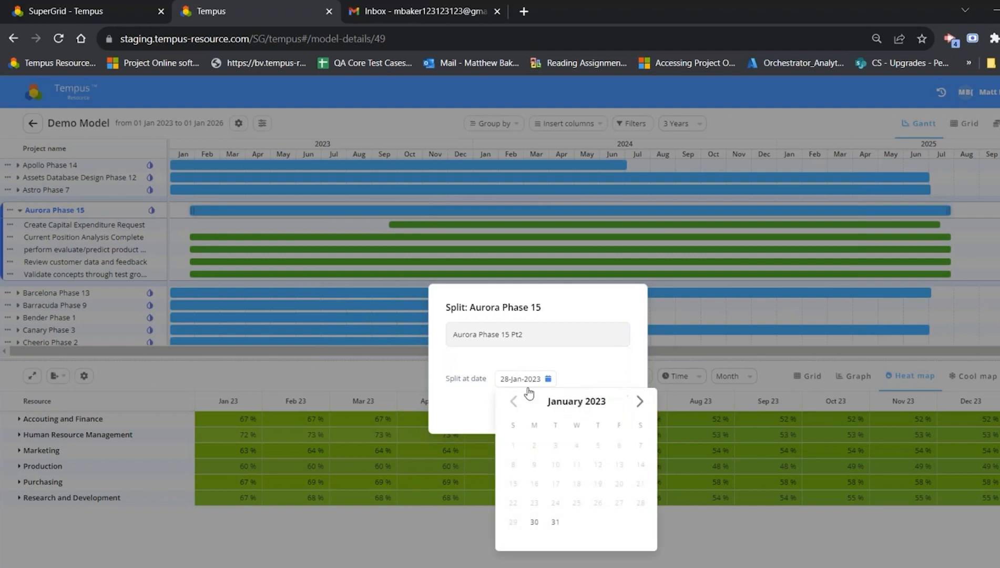
click(577, 401)
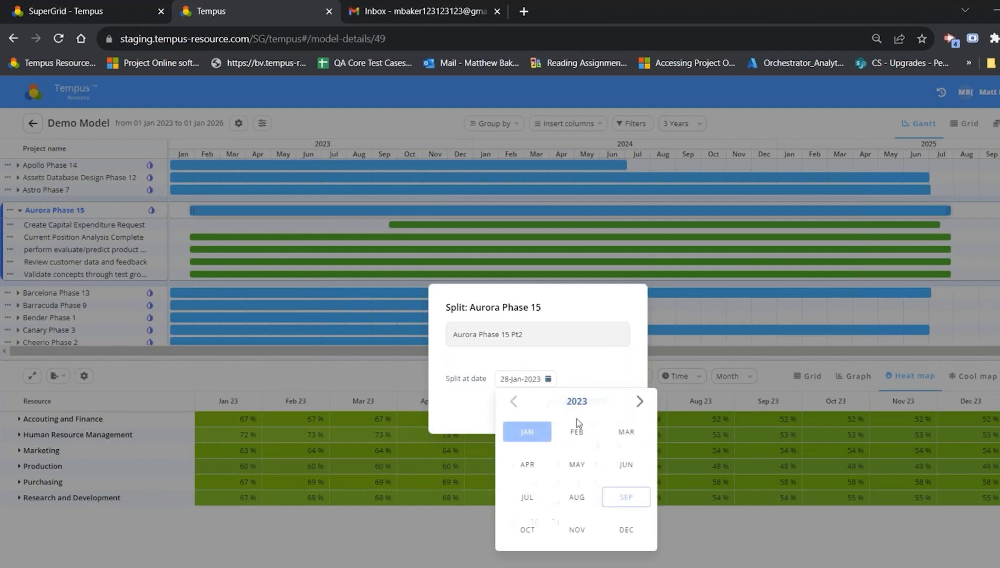
click(574, 465)
click(579, 379)
click(529, 383)
click(539, 444)
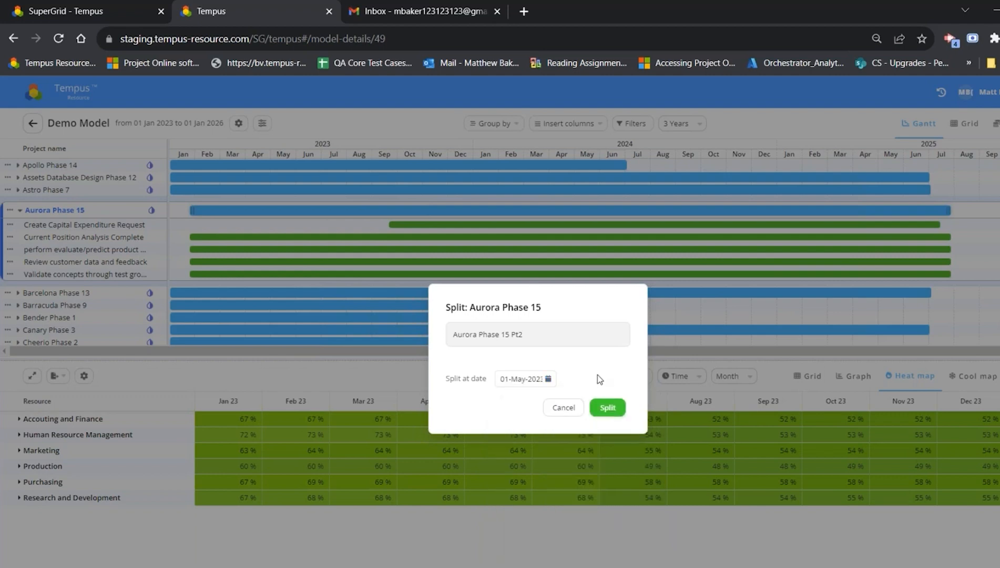
click(608, 408)
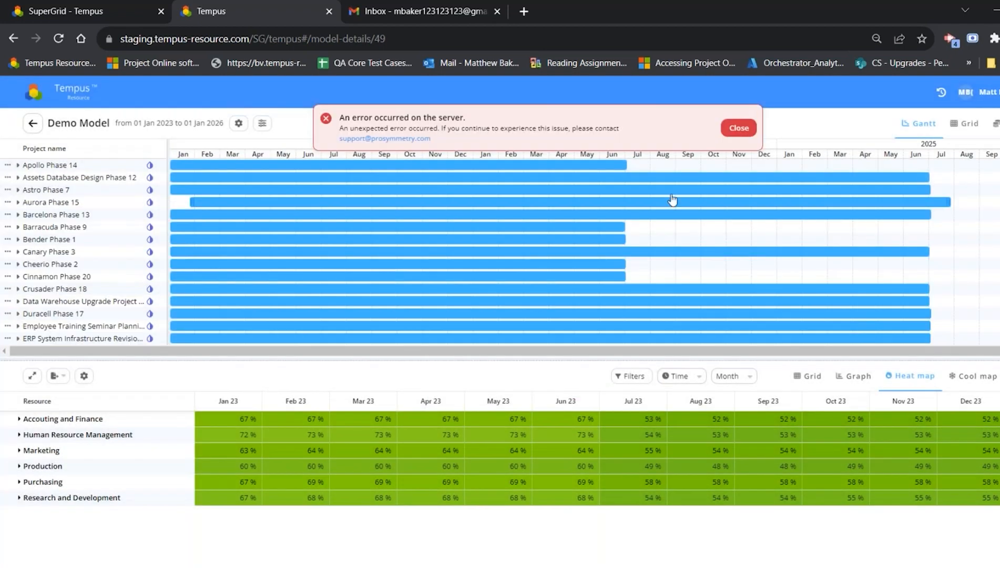
click(720, 131)
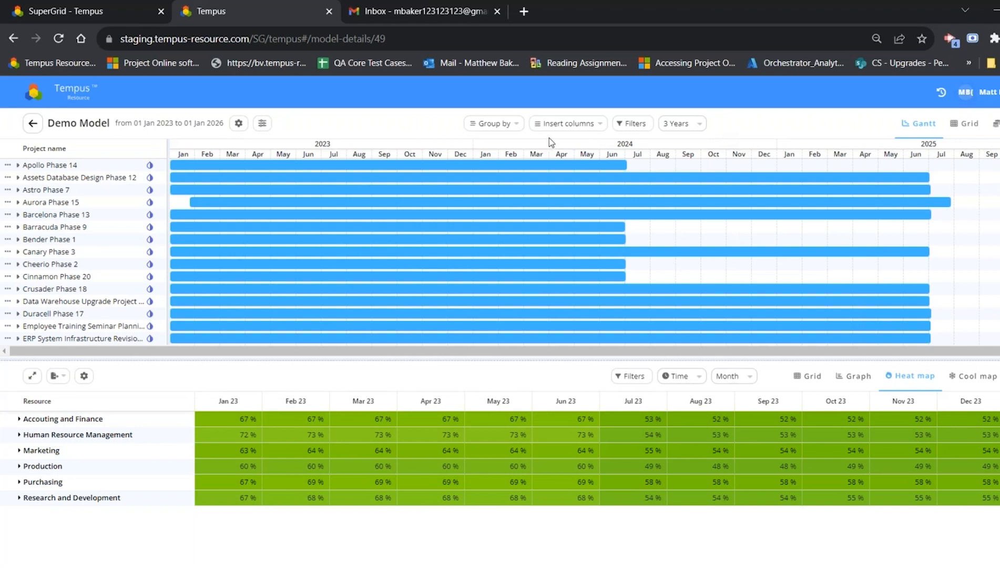
Step: Group the Gantt chart's projects by Current Phase
click(498, 133)
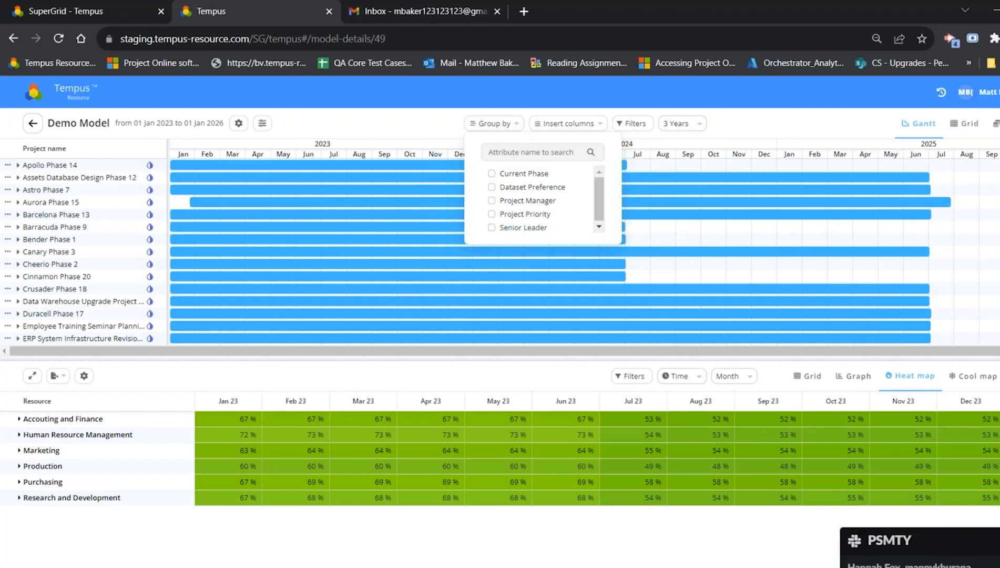
click(491, 176)
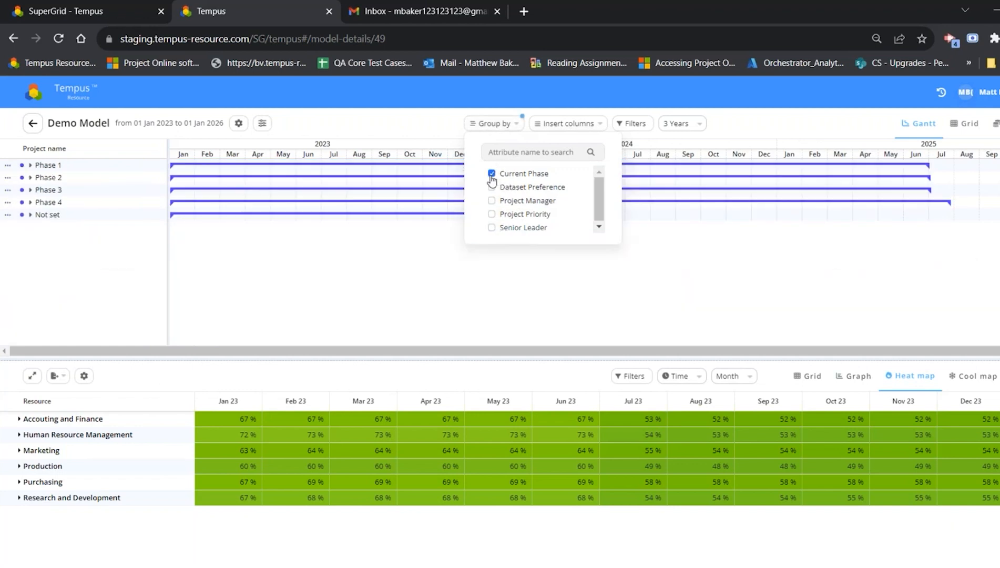
click(395, 253)
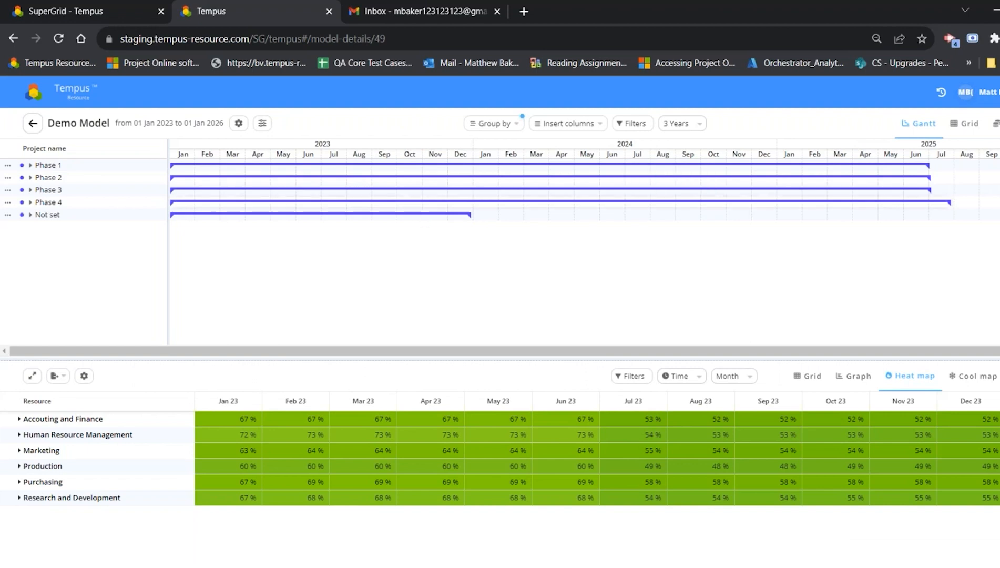
Step: Expand the Phase 1 group and shift all its projects together about three months later, to start in early April 2023
click(30, 165)
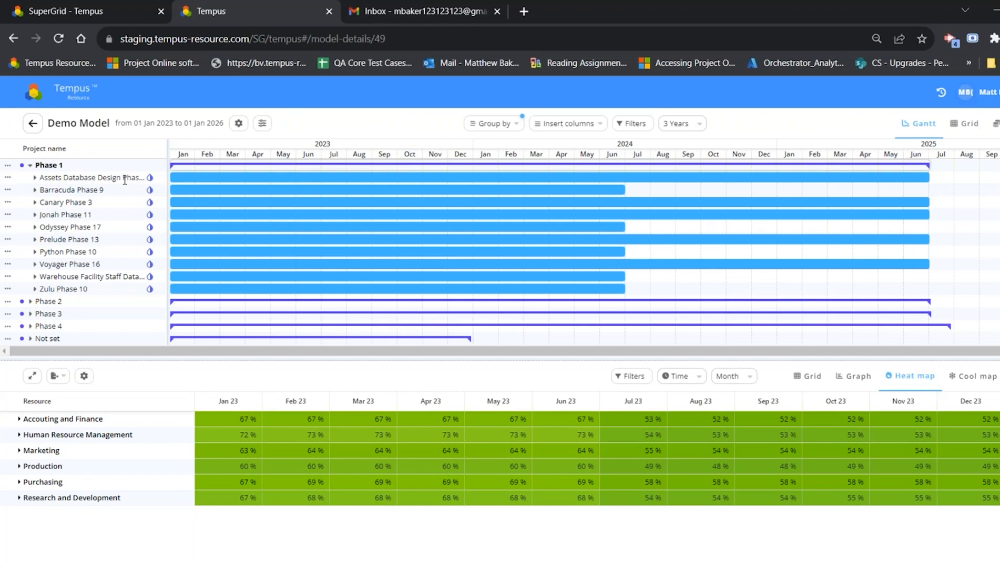
click(8, 165)
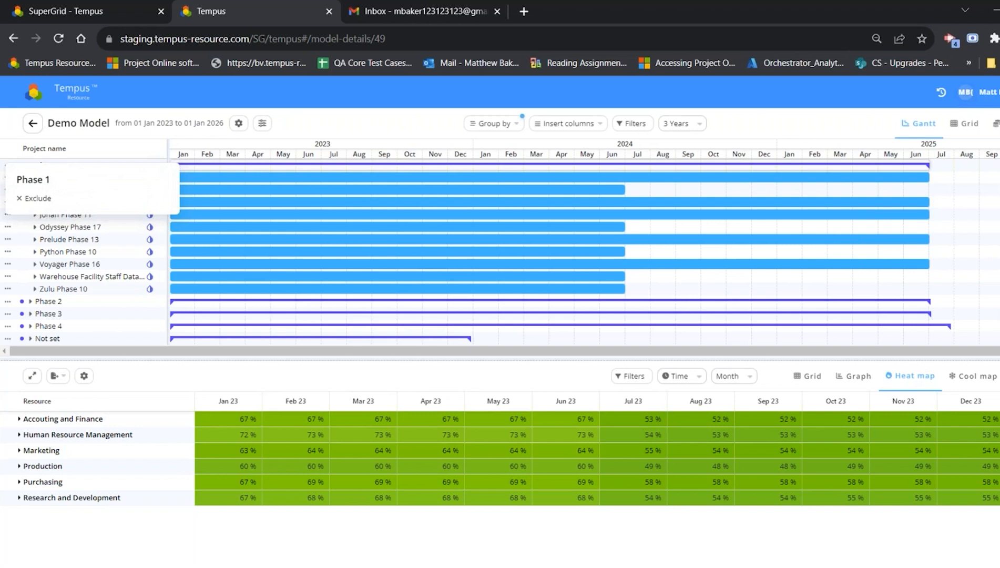
click(350, 129)
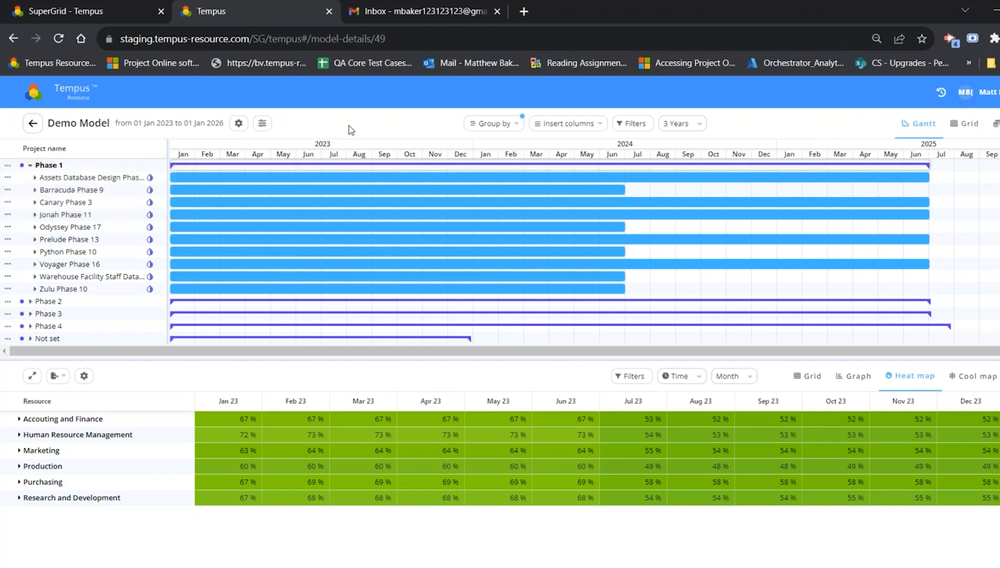
drag(415, 165, 483, 162)
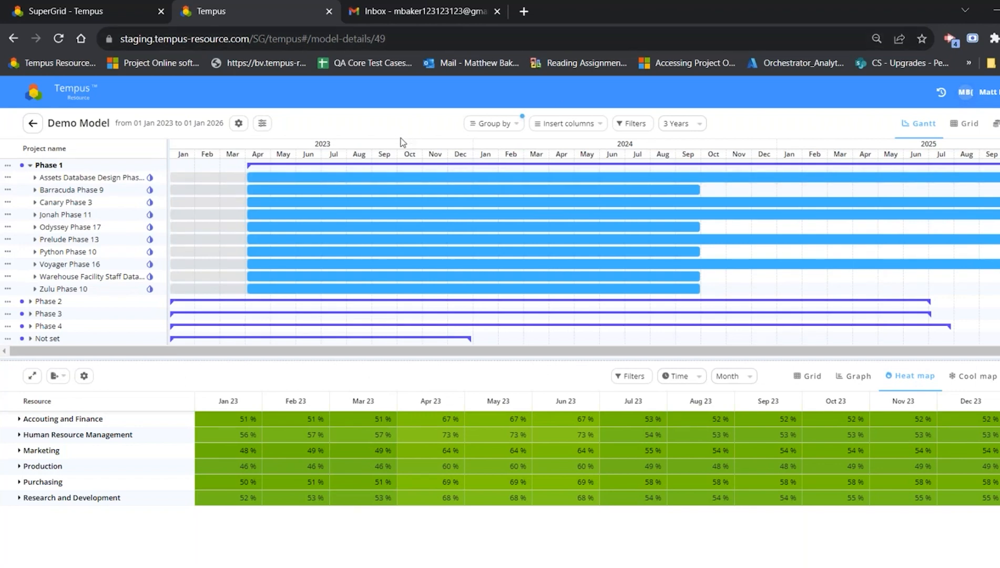
Step: Check the project name filter list and the chart options available for the Gantt chart
click(622, 129)
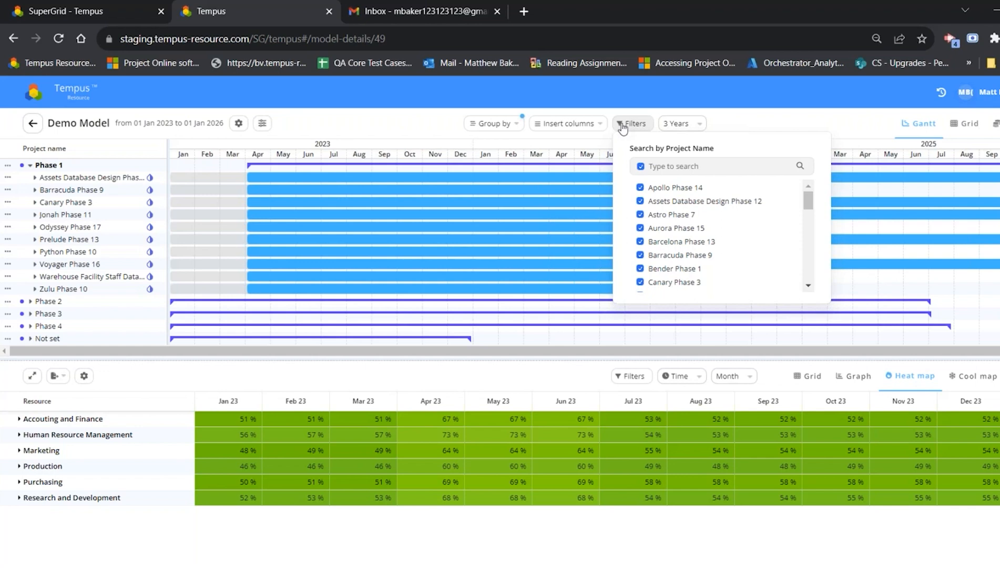
click(435, 140)
click(238, 126)
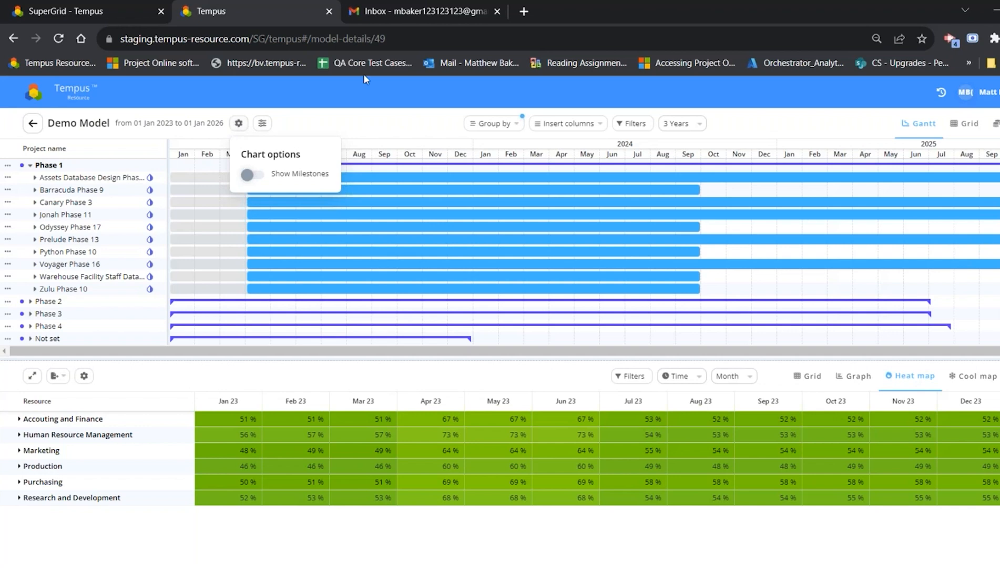
Step: Edit the Demo Model's settings to turn on Include Project Dependencies, and save the model
click(32, 123)
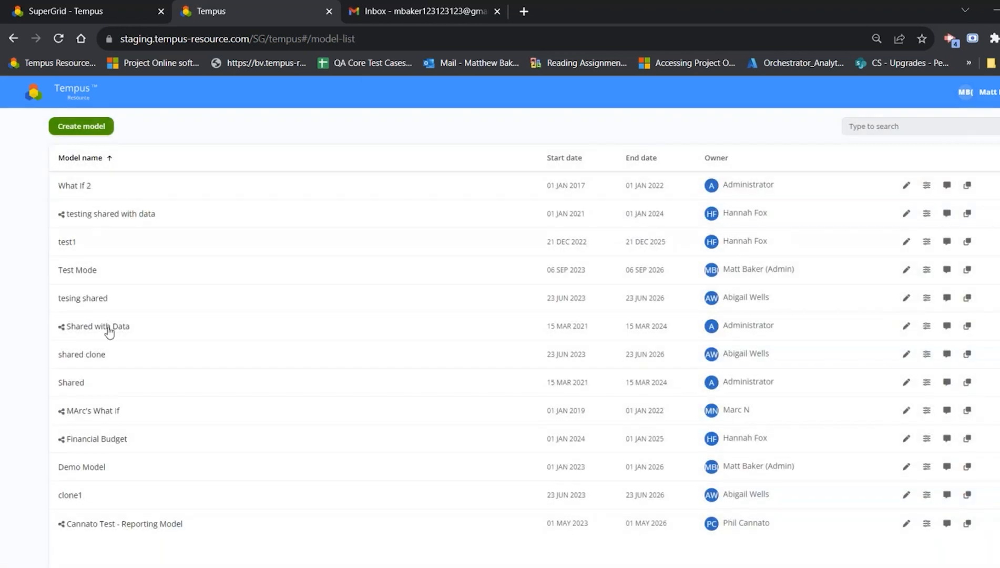
click(105, 465)
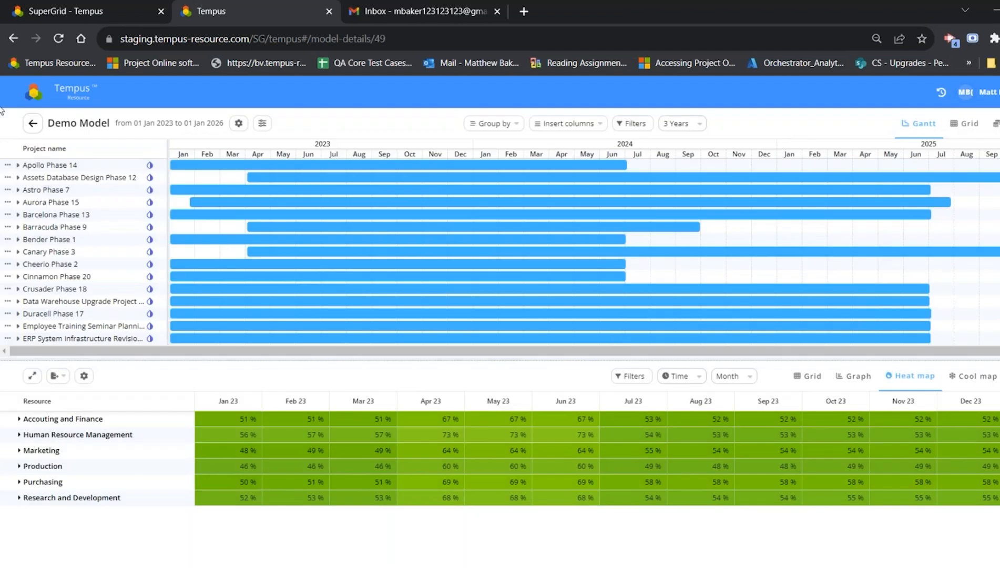
click(33, 123)
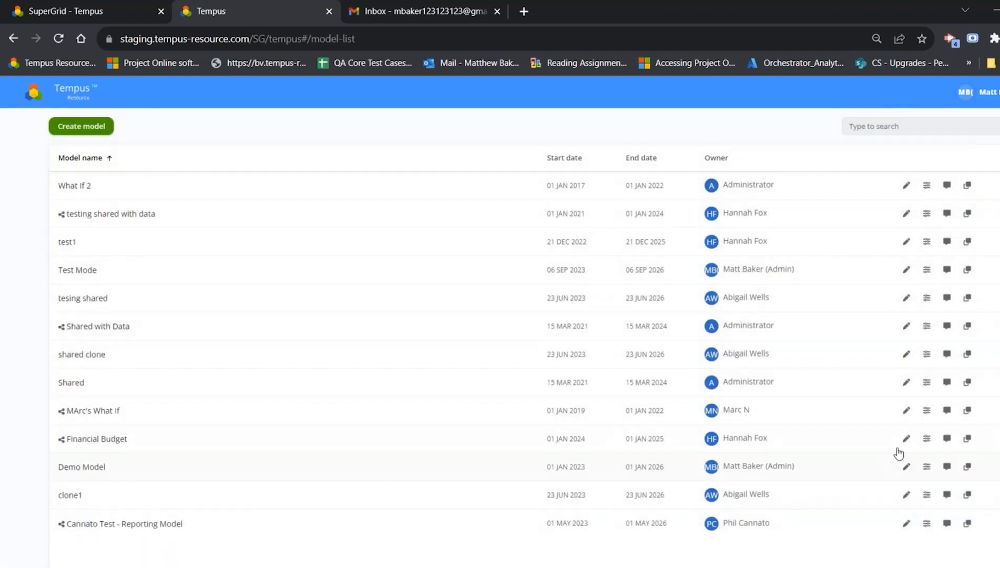
click(905, 466)
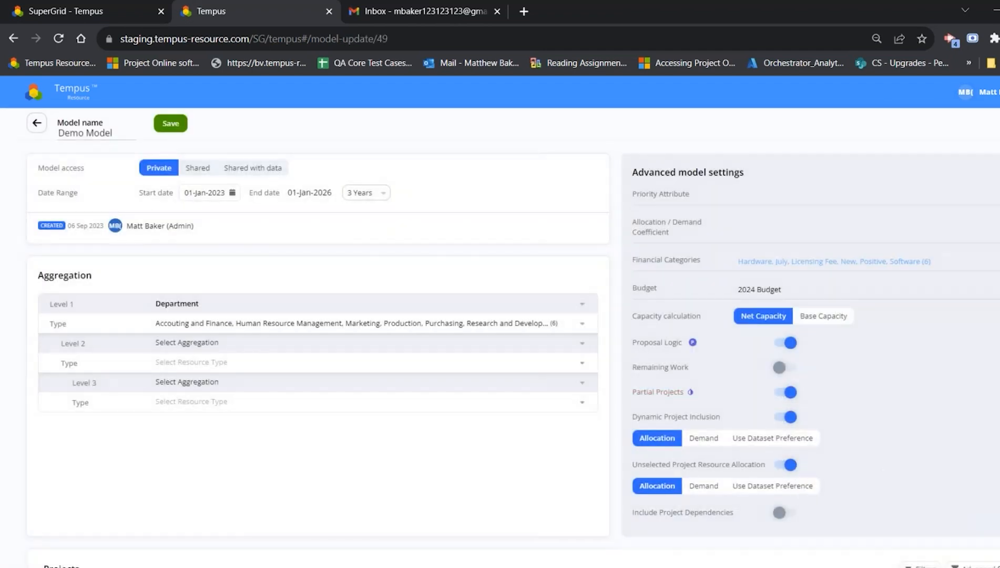
click(782, 512)
click(170, 126)
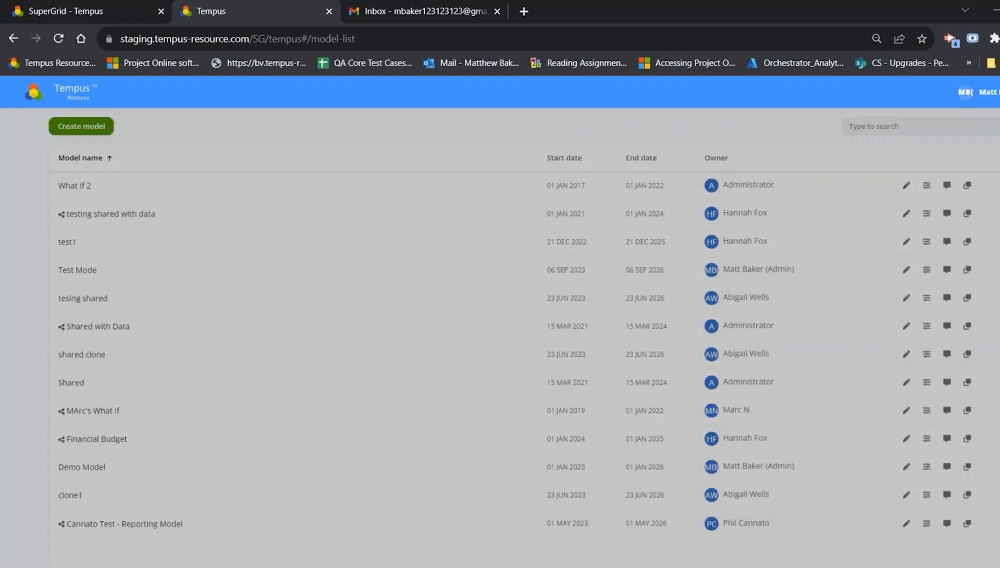
Step: Reopen the Demo Model, show project dependencies on the Gantt chart to view them, and hide them again
click(96, 468)
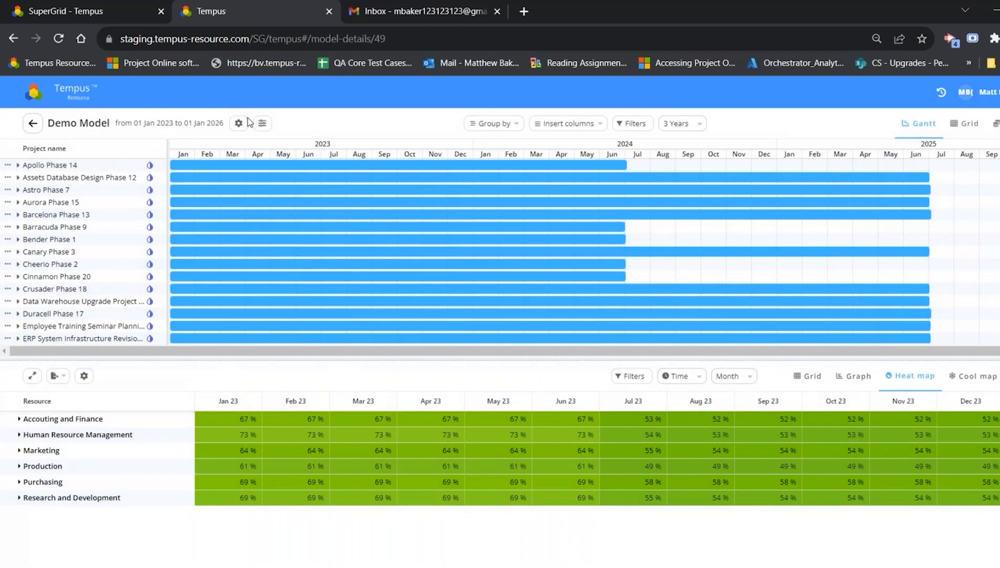
click(238, 123)
click(250, 190)
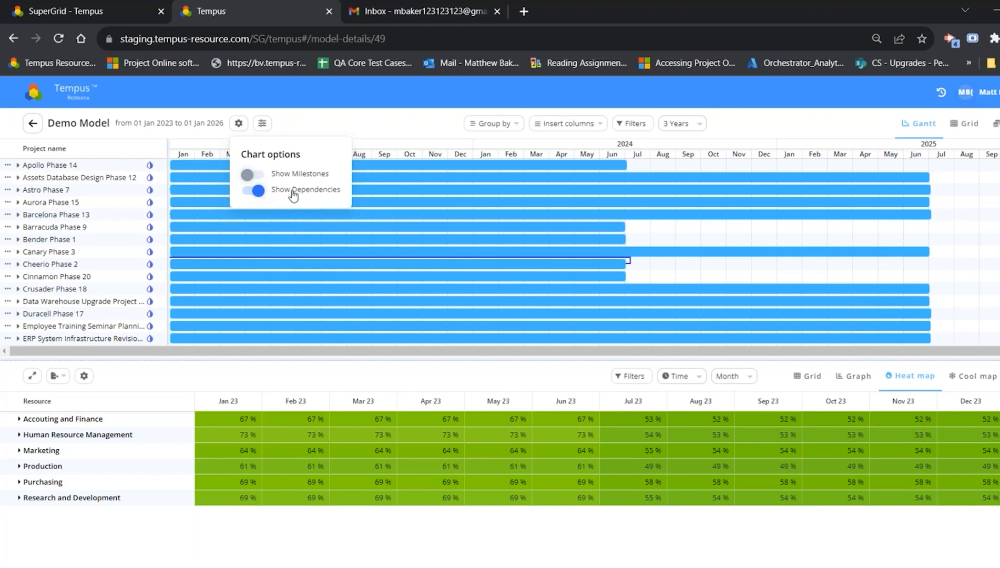
click(257, 192)
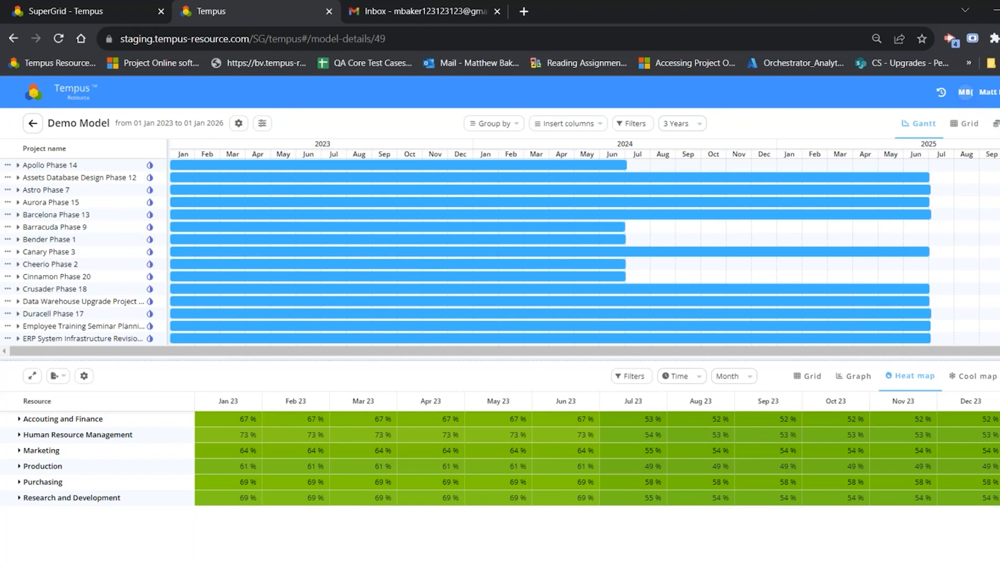
Step: Try adding a custom heatmap overlay threshold in the application settings, and return to the model without saving
click(988, 92)
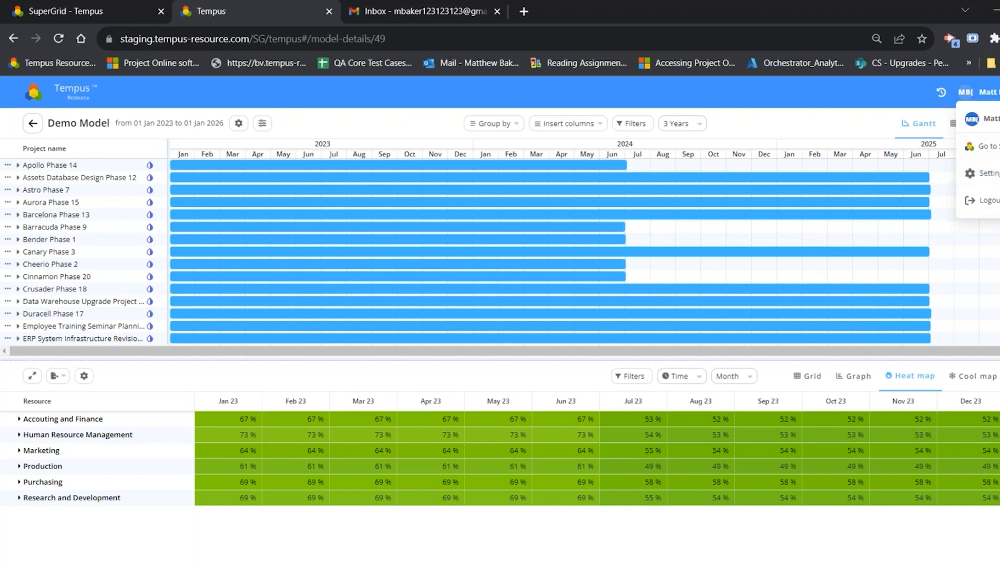
click(978, 175)
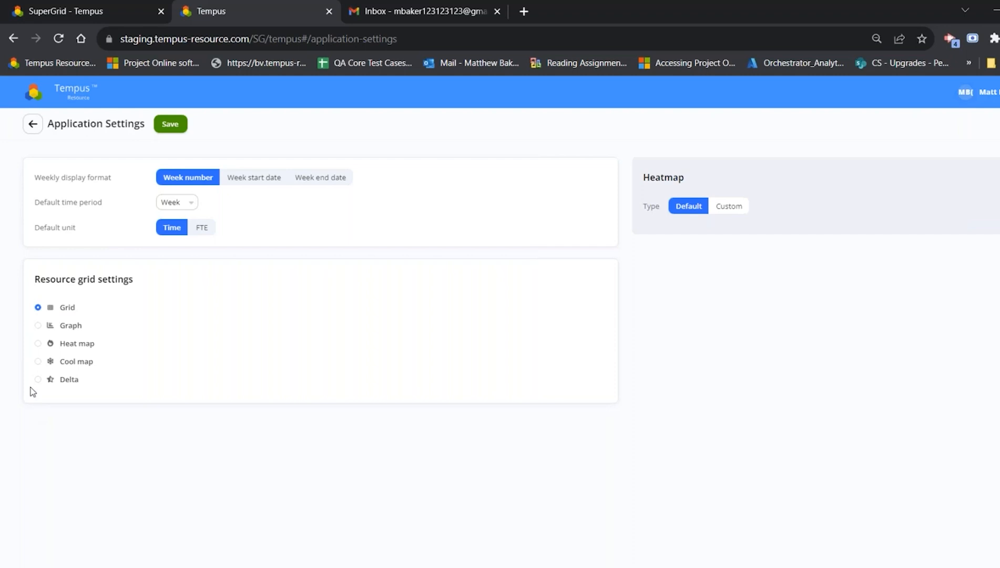
click(743, 205)
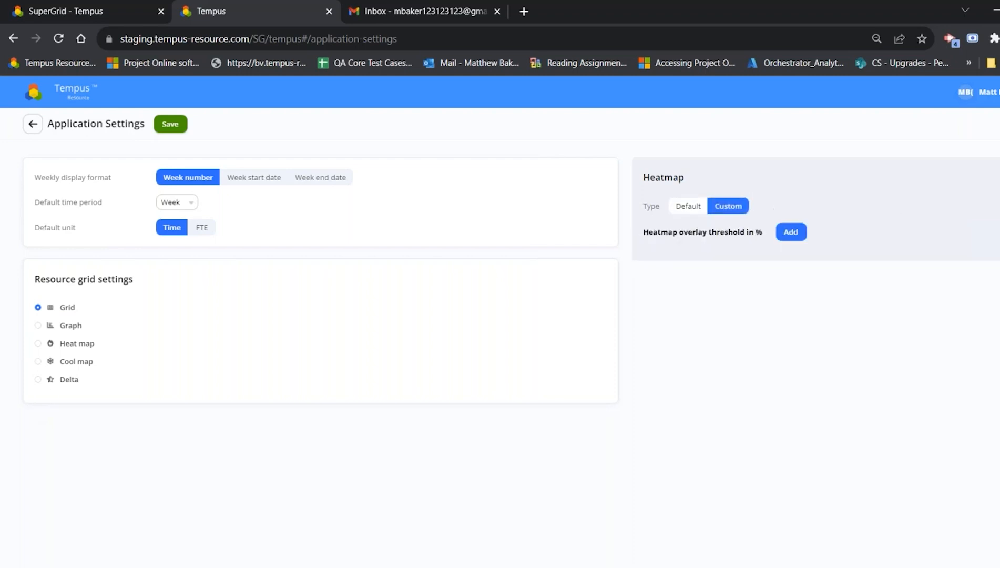
click(798, 232)
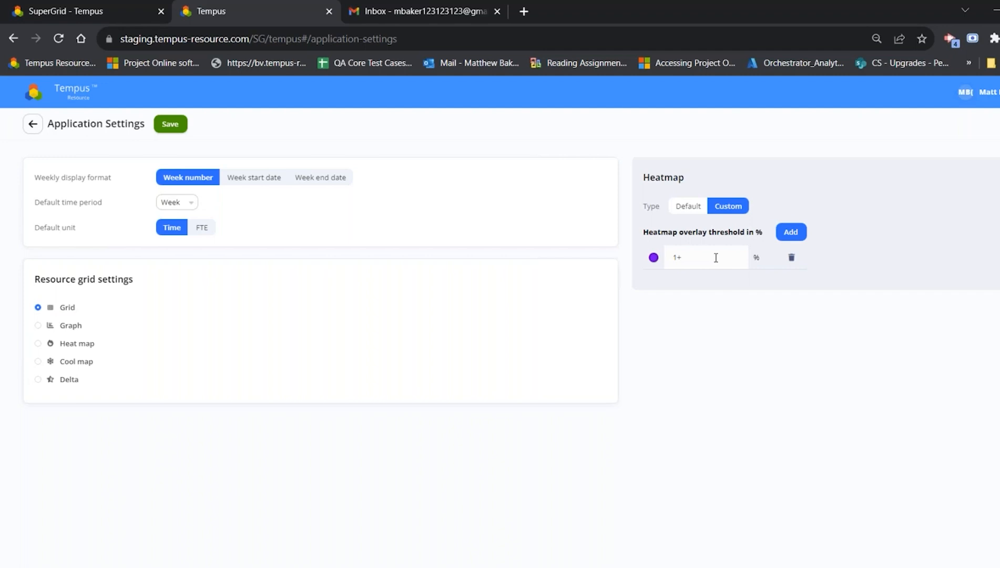
click(653, 258)
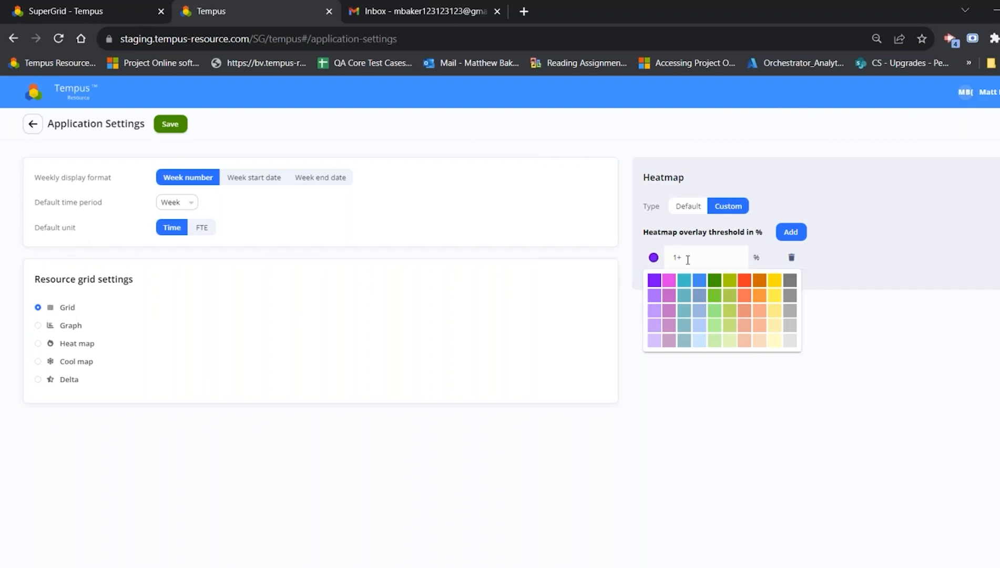
click(561, 124)
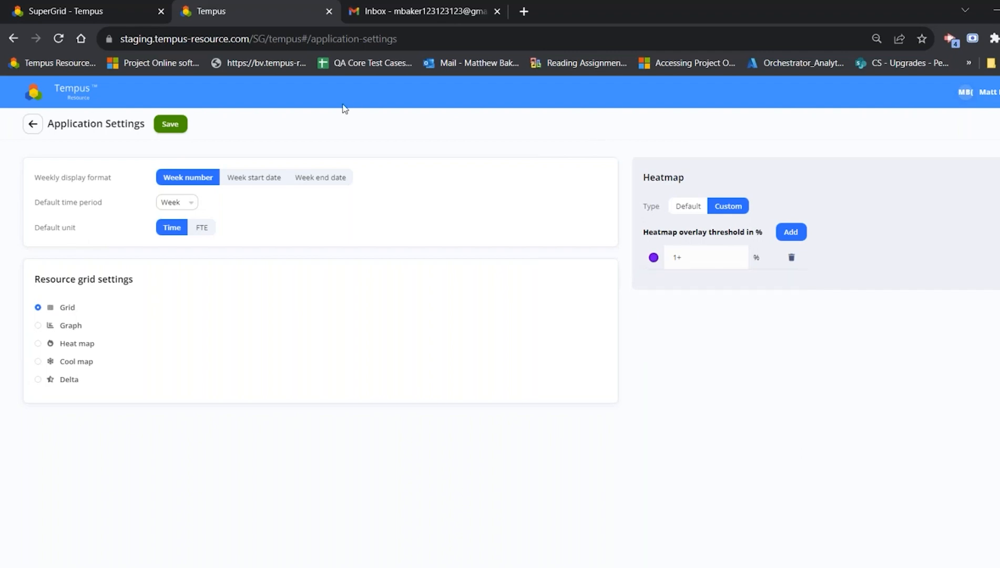
click(29, 129)
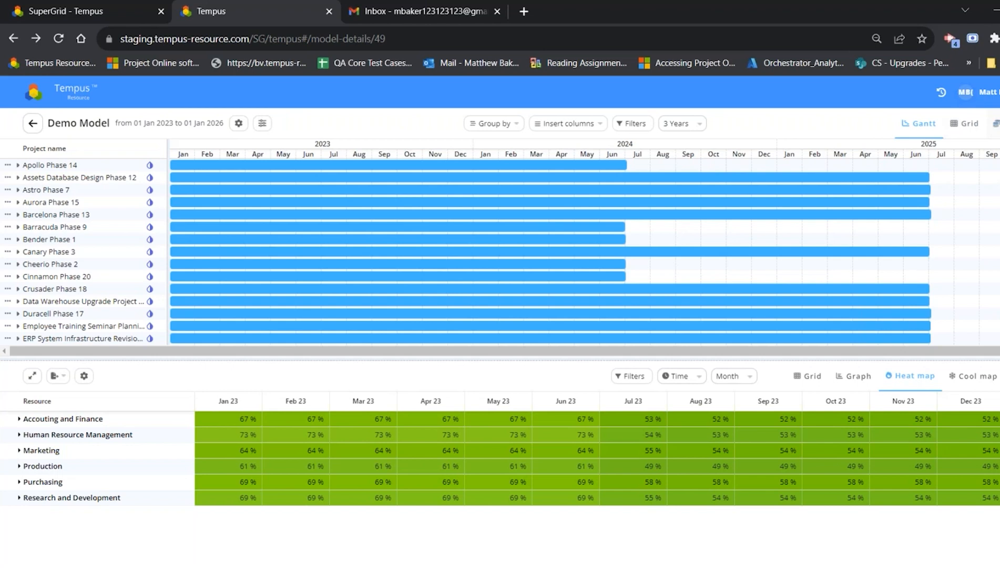
Step: Show the Demo Model's project financials and try shifting the Apollo Phase 14 project on the timeline
click(995, 123)
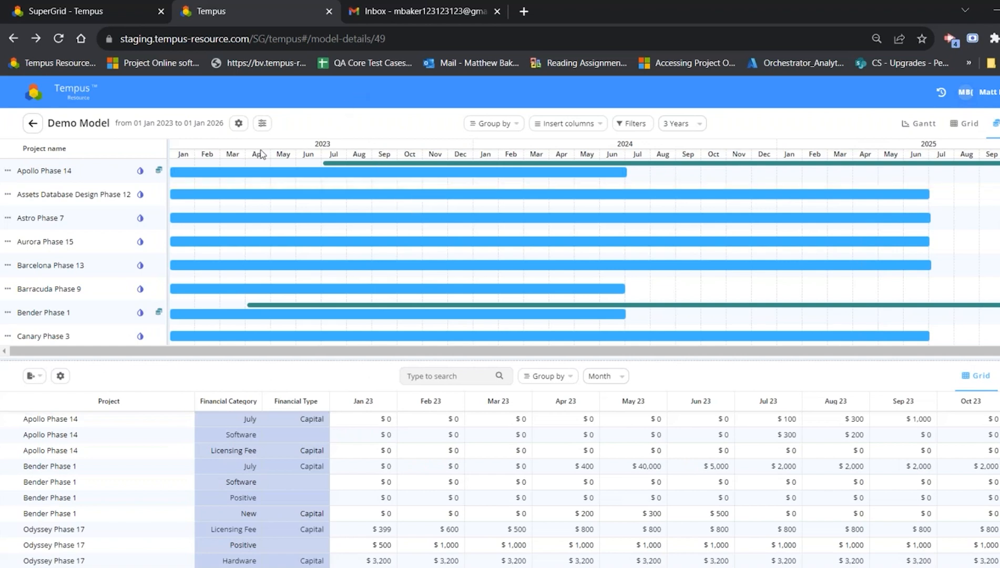
mouse_move(330, 169)
drag(714, 351, 902, 354)
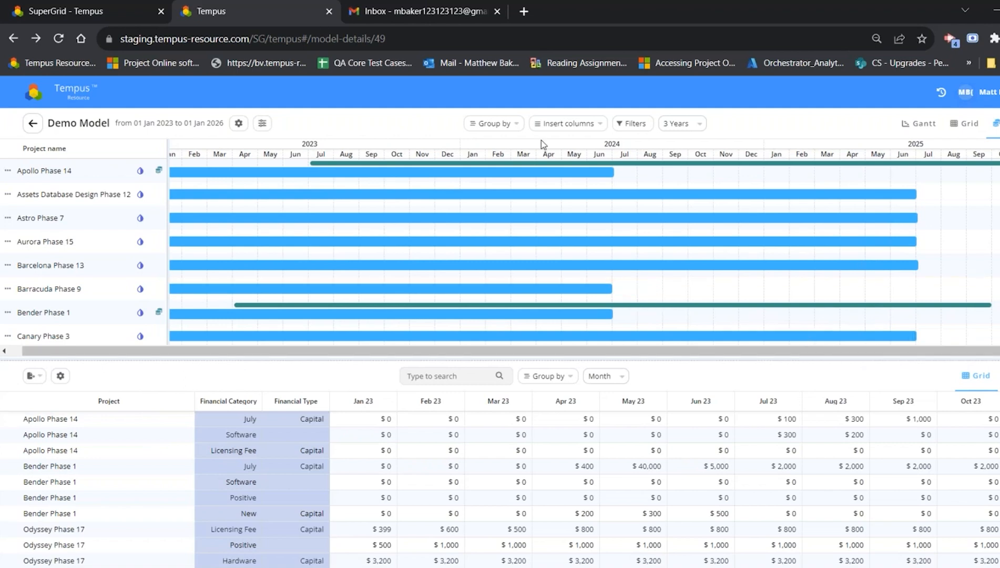
mouse_move(606, 177)
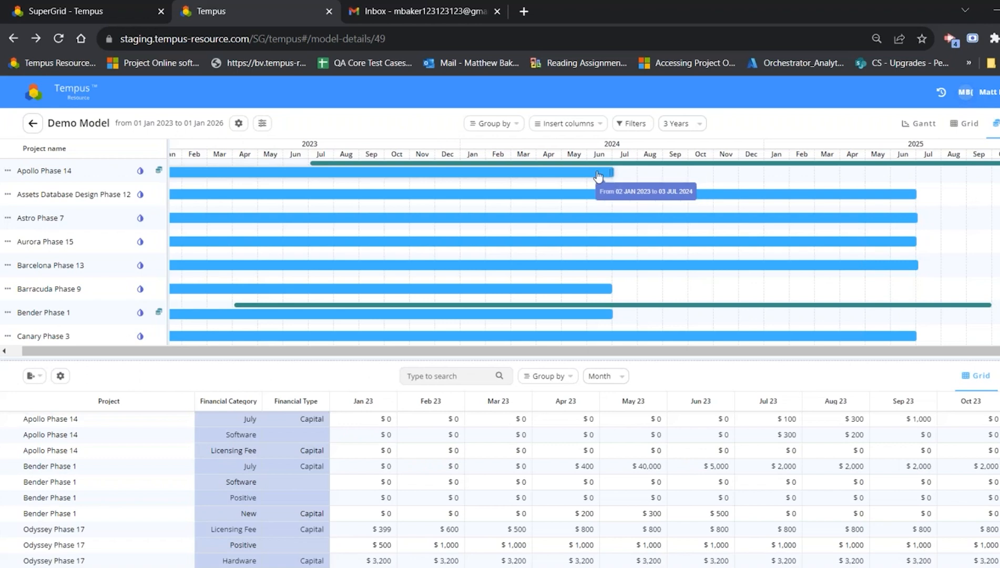
drag(549, 173, 246, 188)
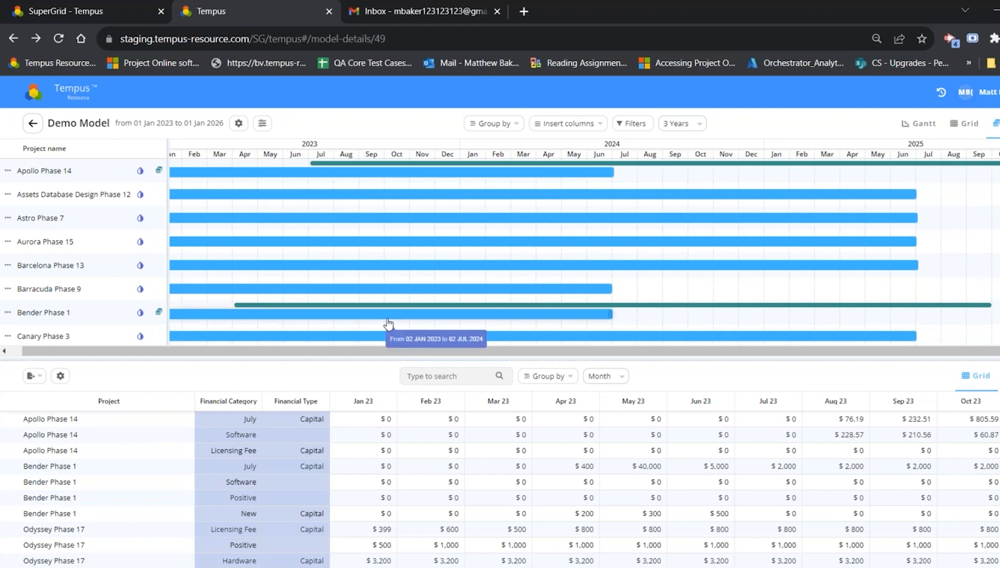
Step: Shift the Bender Phase 1 project about four weeks later in the financials view
drag(391, 321, 363, 319)
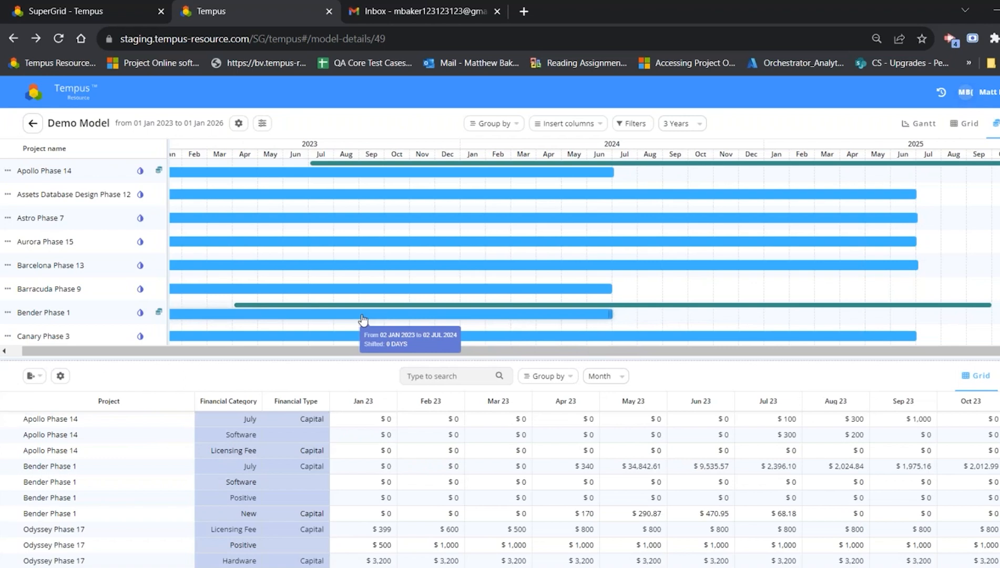
mouse_move(363, 318)
mouse_down()
mouse_move(421, 316)
mouse_move(332, 313)
mouse_move(402, 311)
mouse_move(348, 322)
mouse_up()
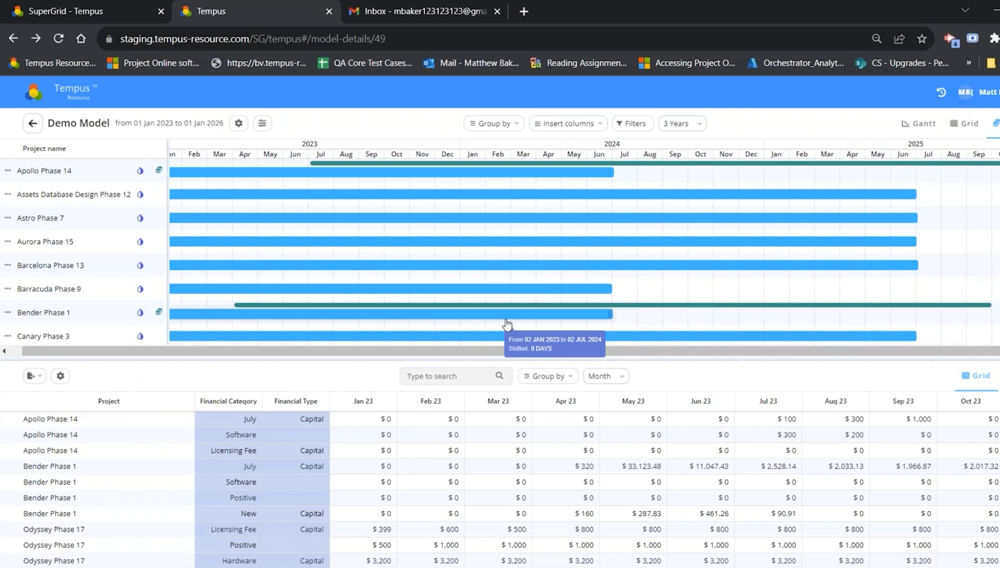
drag(506, 320, 537, 315)
Step: Open the budget, plan and delta comparison by Current Phase and examine the monthly figures through December 2024
drag(413, 358, 337, 288)
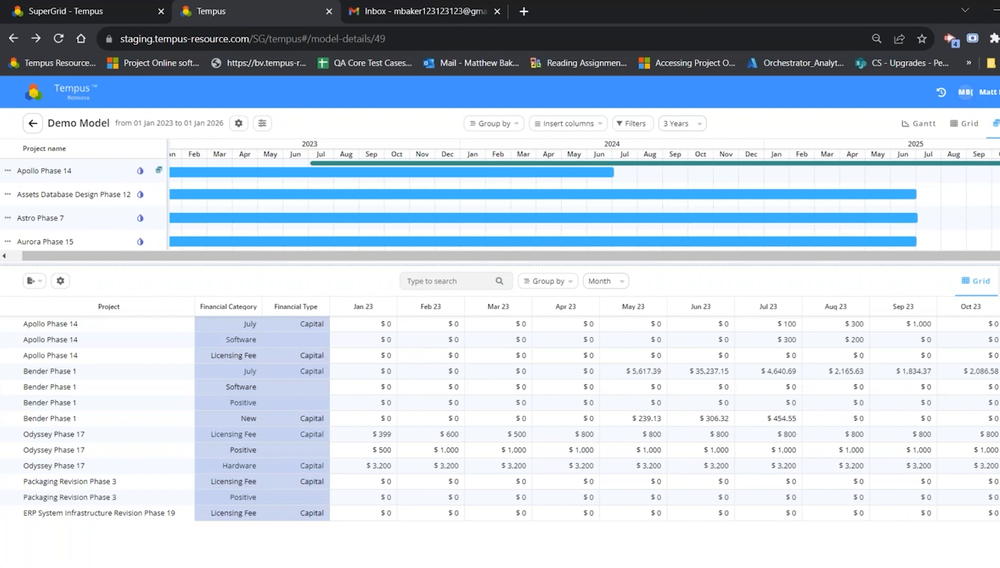
click(999, 281)
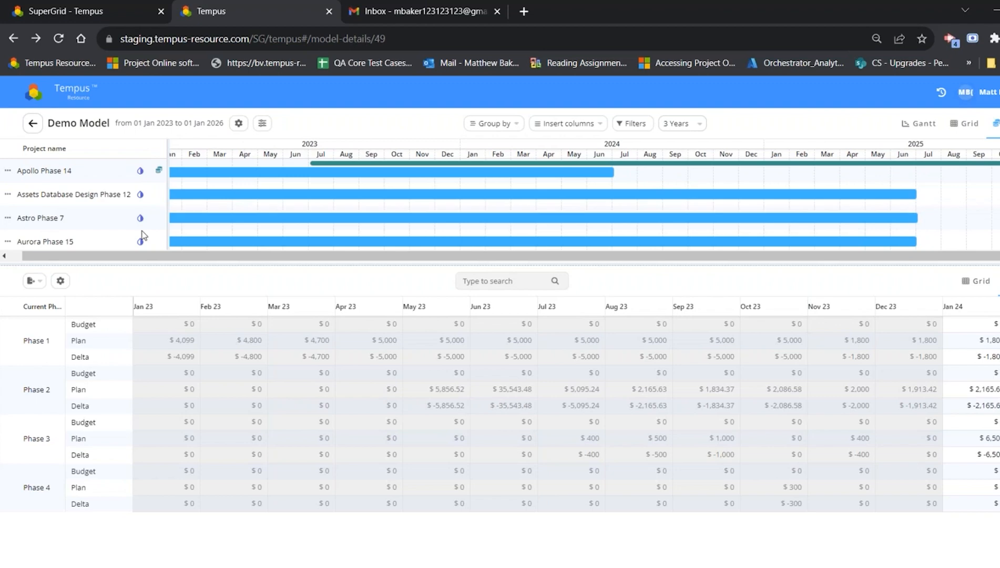
drag(65, 312, 109, 311)
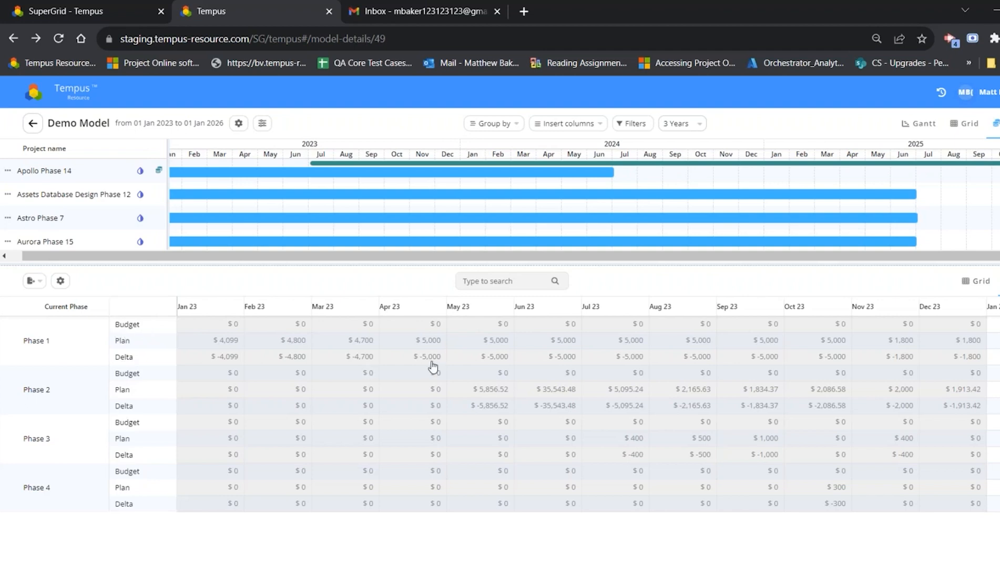
scroll(588, 404, right, 15)
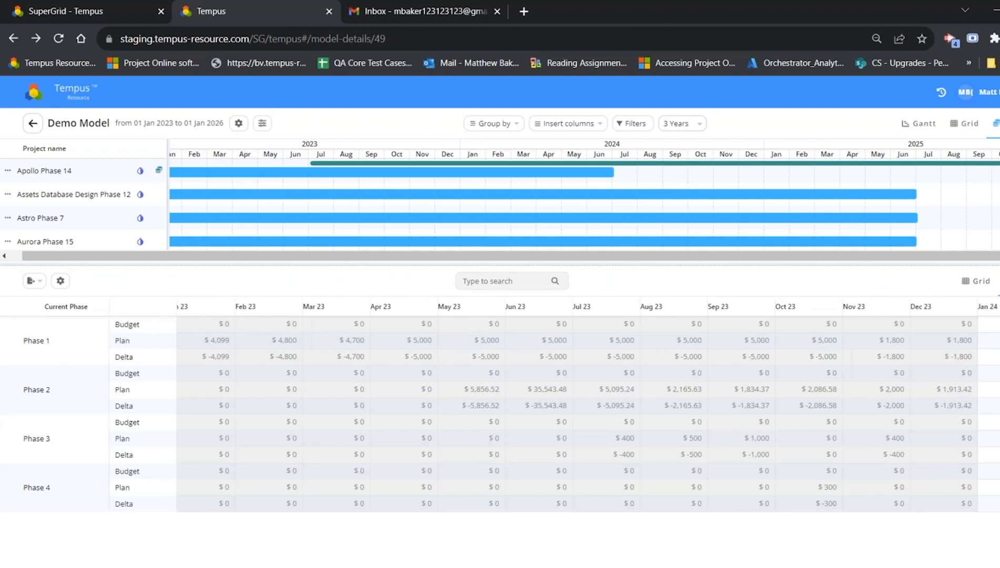
scroll(587, 404, left, 1)
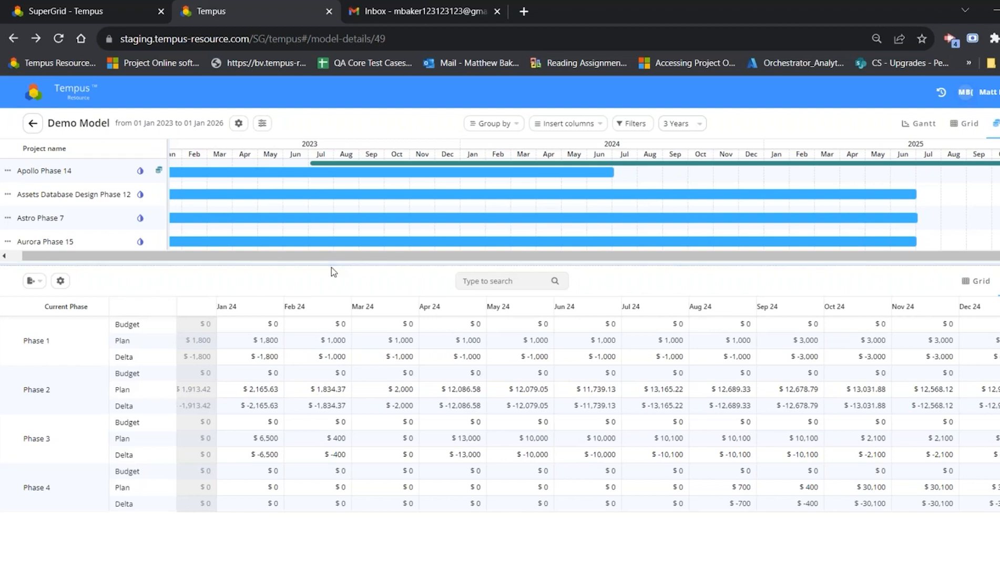
drag(333, 265, 330, 357)
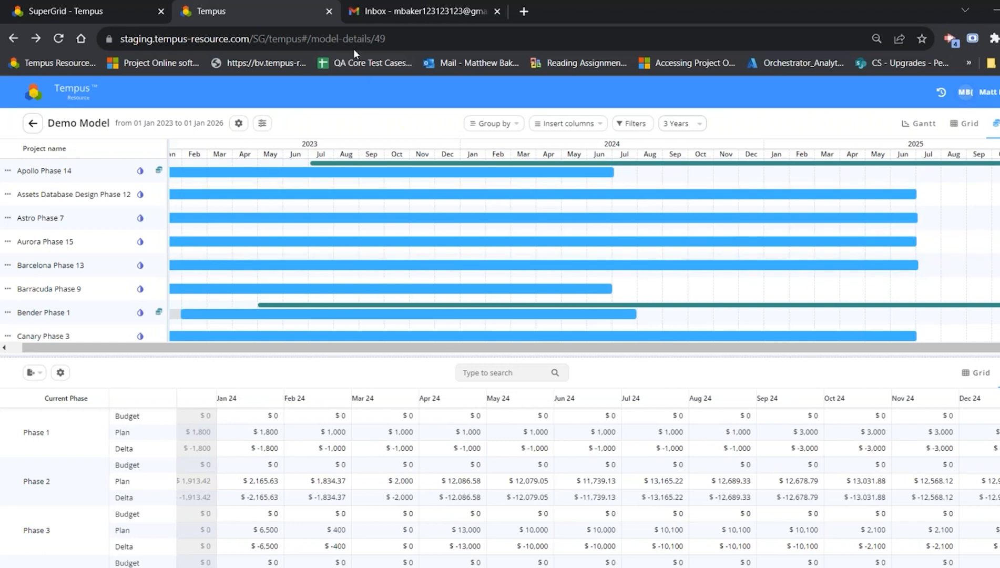
Step: Close the Demo Model and open the Admin settings from the SuperGrid home page
click(329, 11)
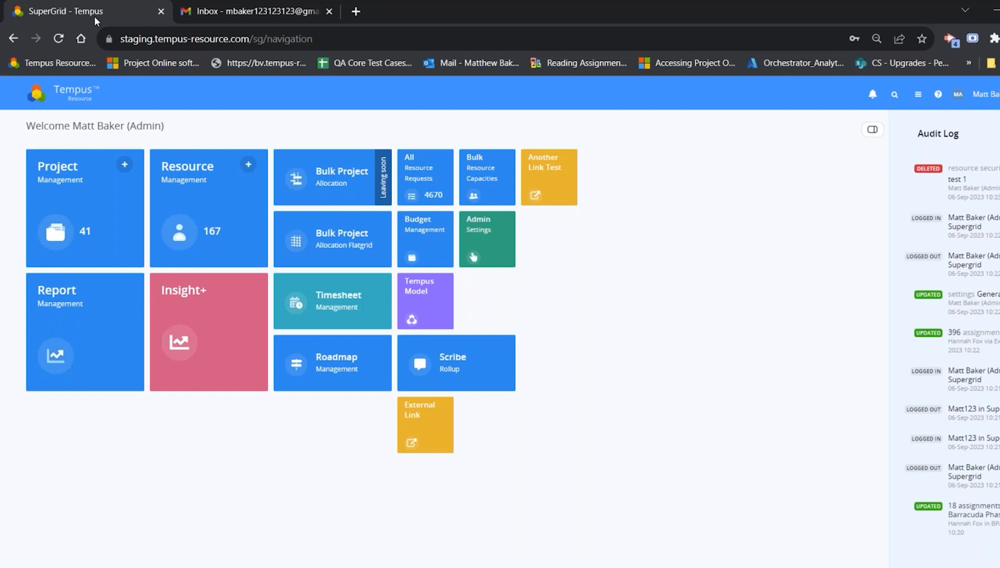
click(472, 257)
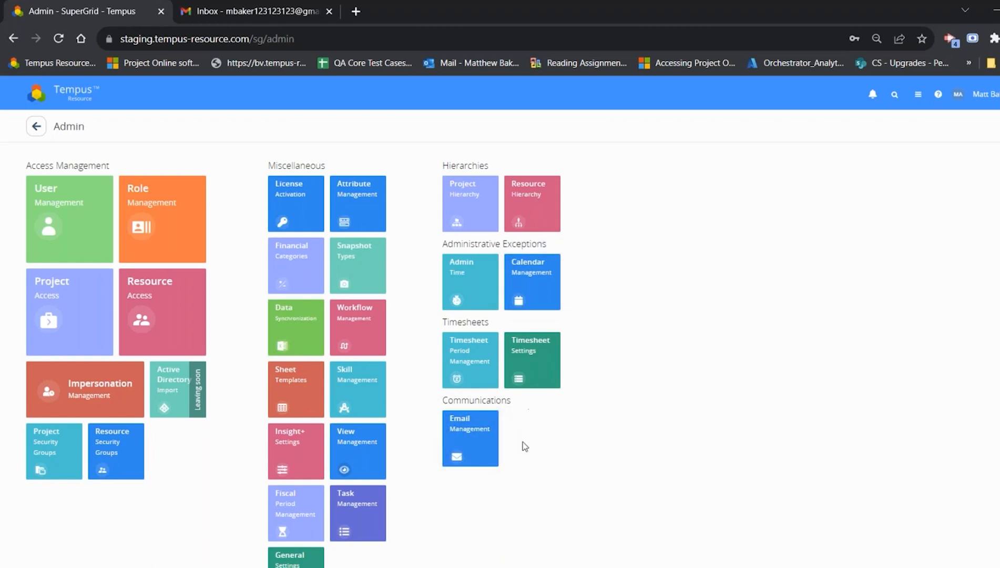
Step: Open the miscellaneous section of General Settings and review the allowed notification types under Subscriptions
click(444, 432)
click(295, 557)
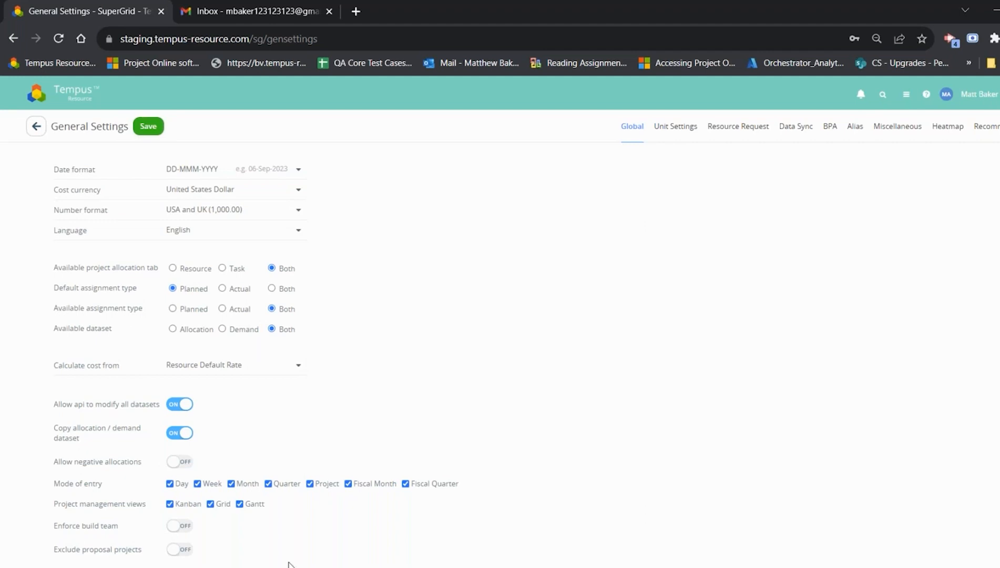
click(885, 131)
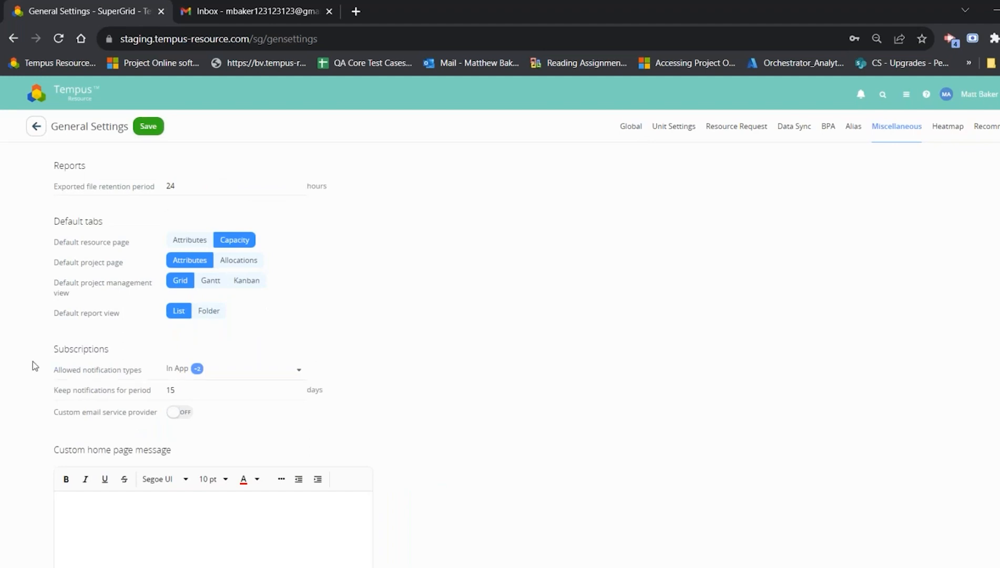
click(85, 372)
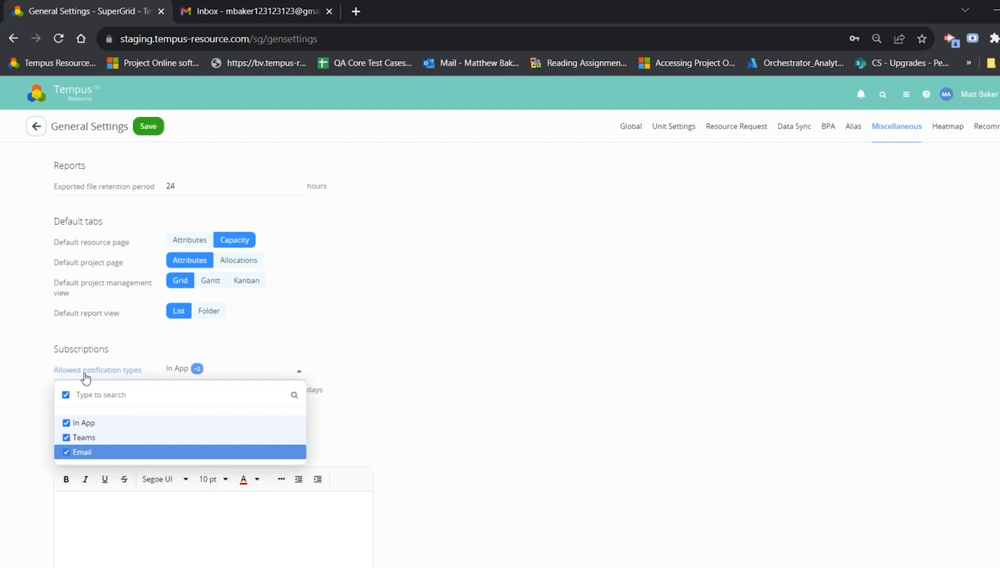
click(362, 446)
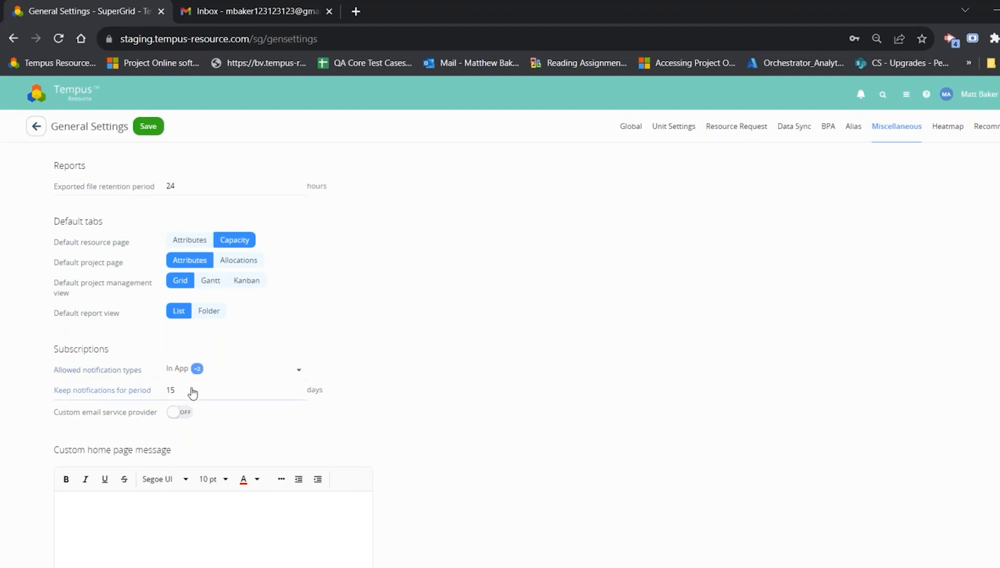
Step: Enable the custom email service provider to examine its SMTP settings, and switch it back off
click(186, 417)
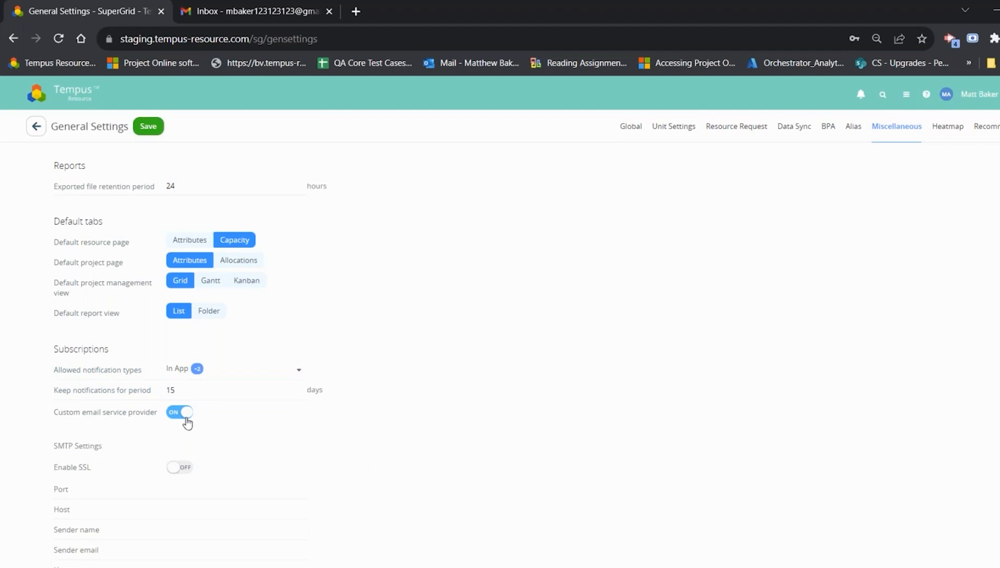
scroll(187, 418, down, 1)
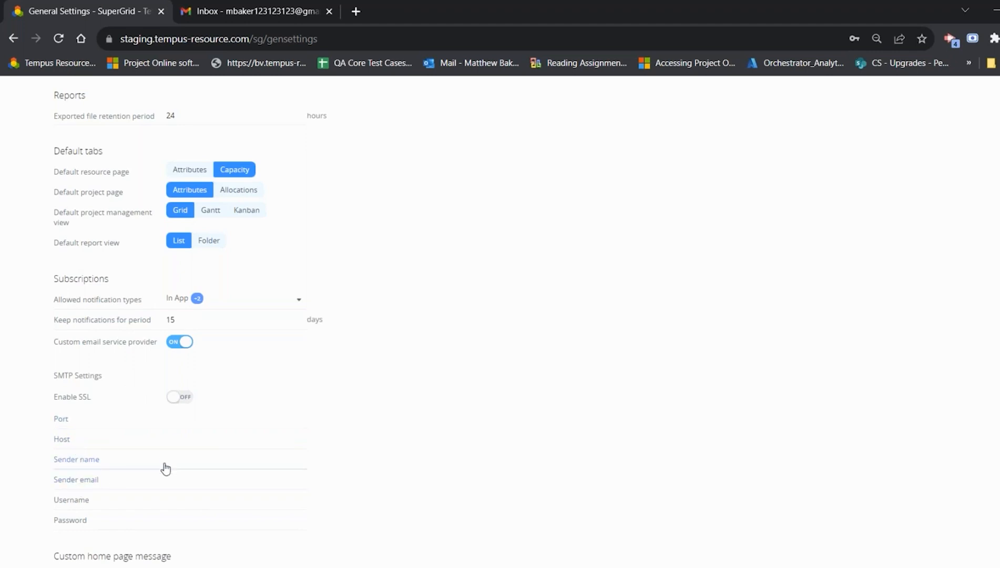
click(183, 342)
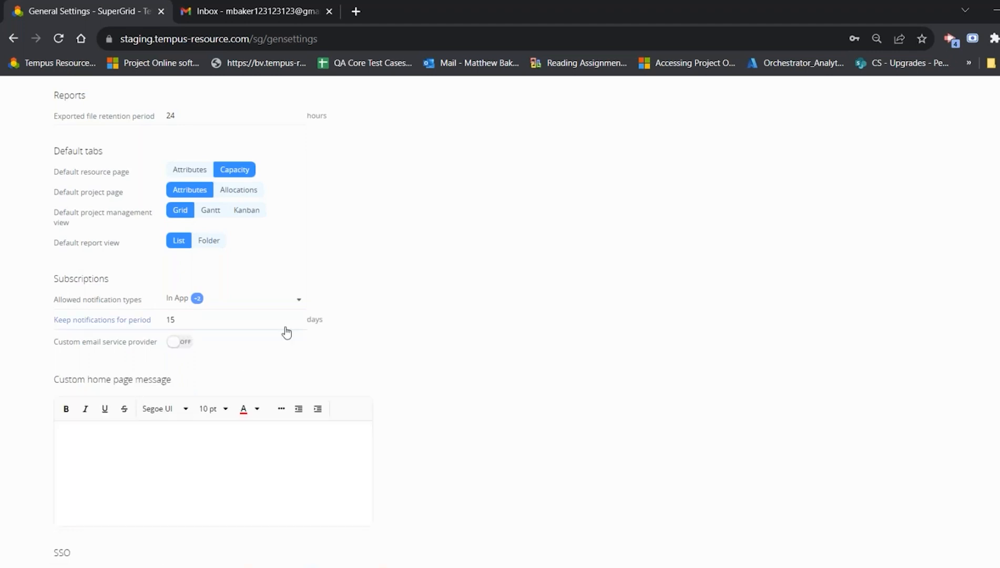
scroll(305, 326, up, 2)
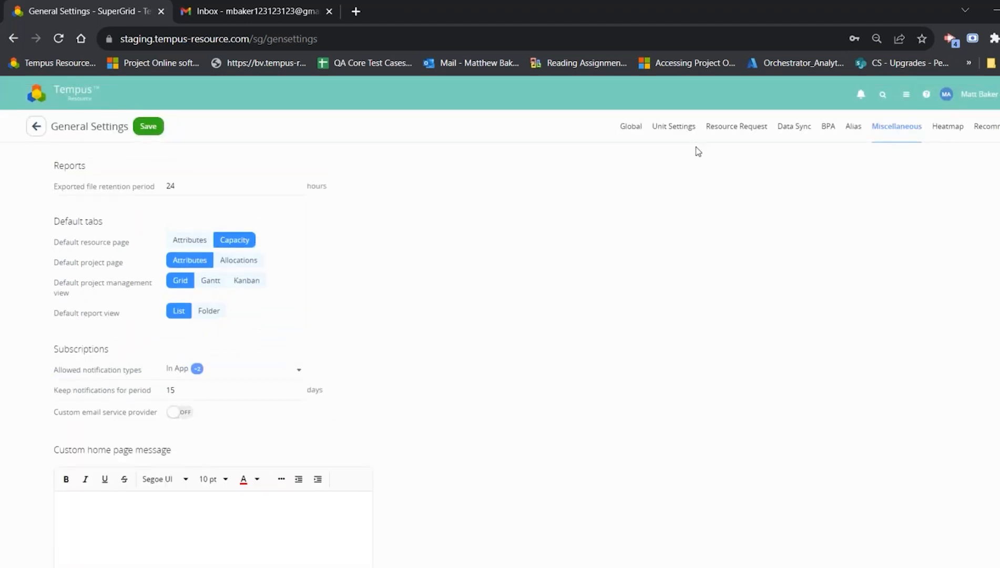
Step: Leave General Settings and open the Timesheet User: Approved email template in Email Management
click(36, 126)
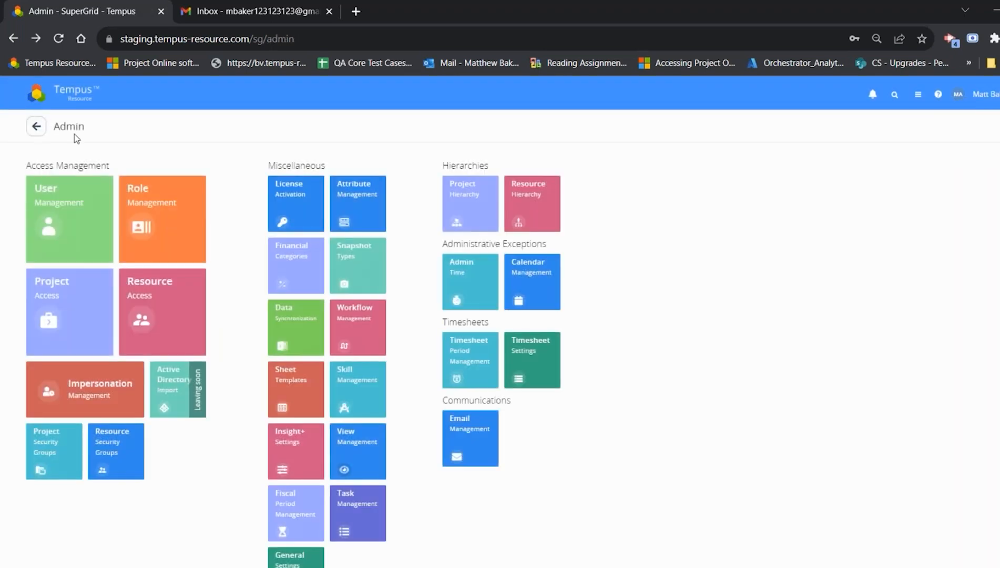
click(454, 444)
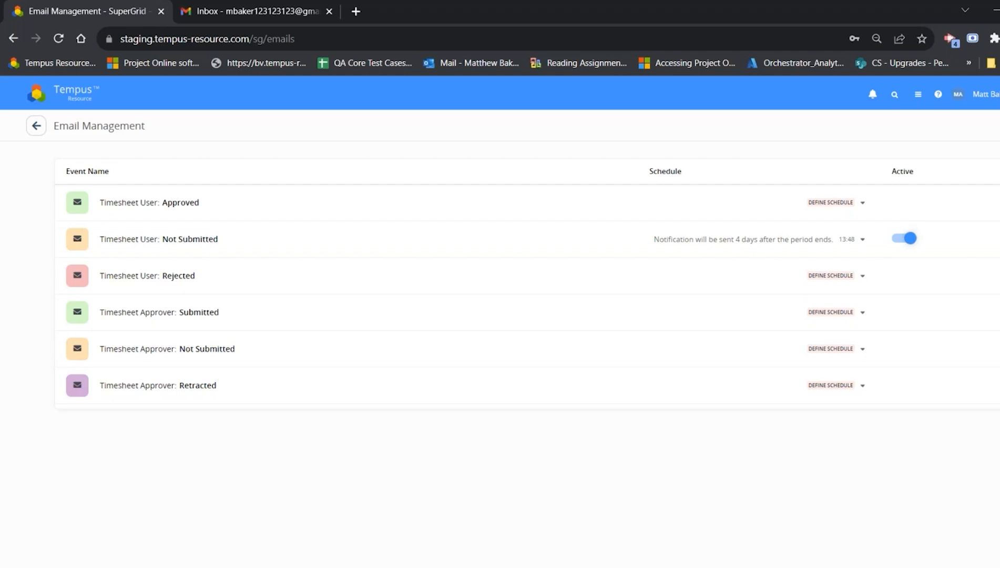
click(257, 213)
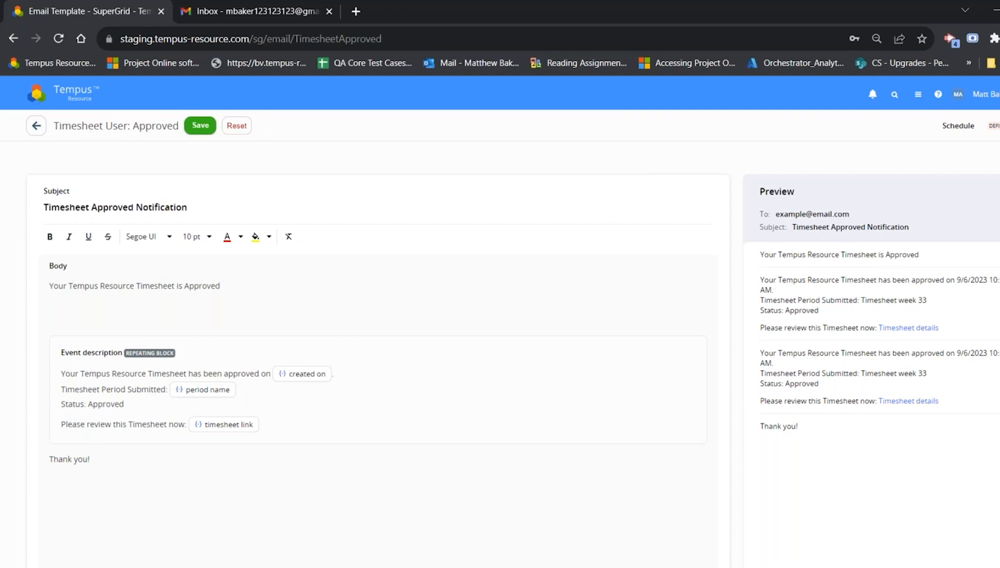
Step: Examine the approved-timesheet template's subject, introductory line, repeating event description block, closing text and available placeholders
drag(253, 208, 42, 208)
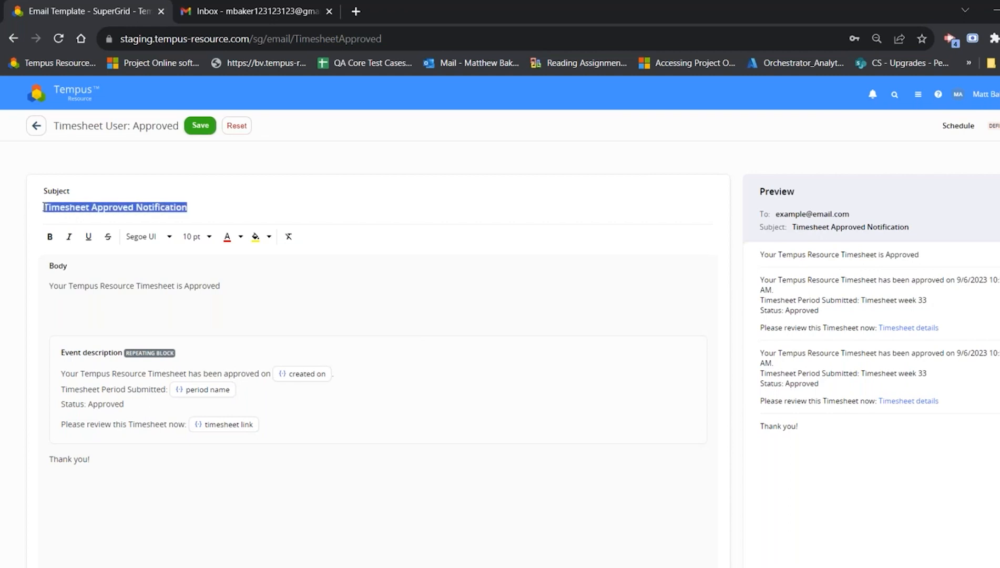
click(50, 284)
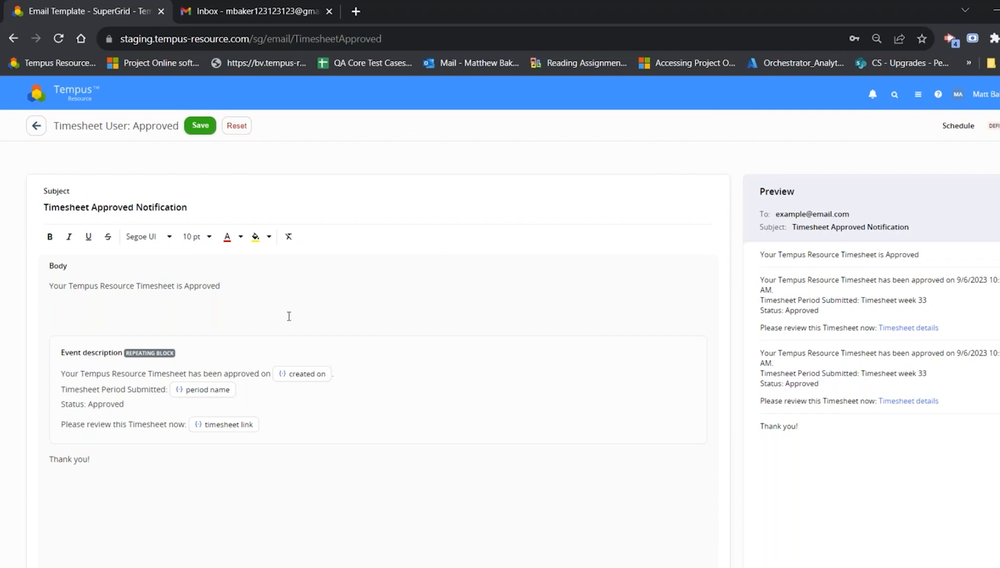
drag(257, 288, 27, 296)
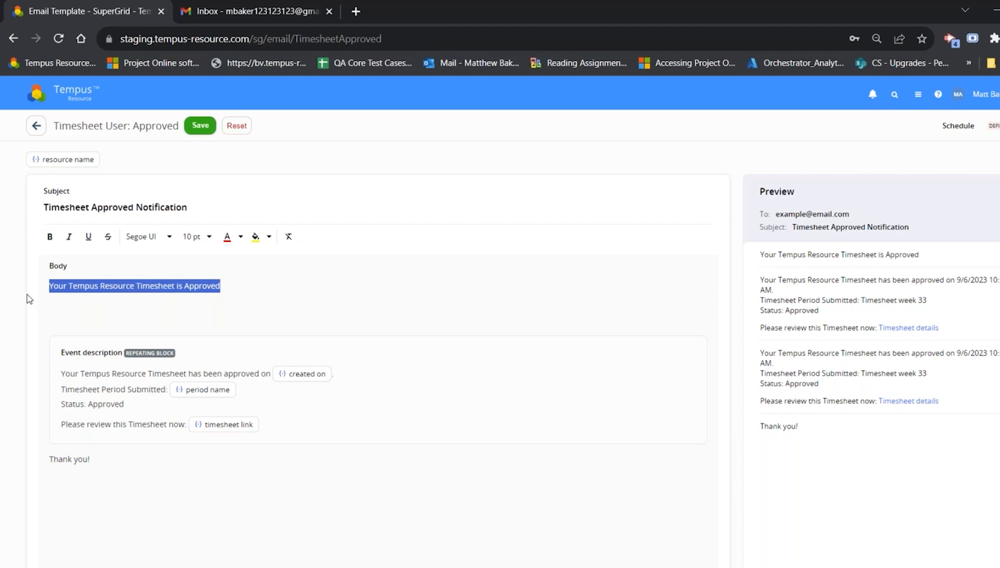
click(269, 423)
drag(269, 424, 63, 358)
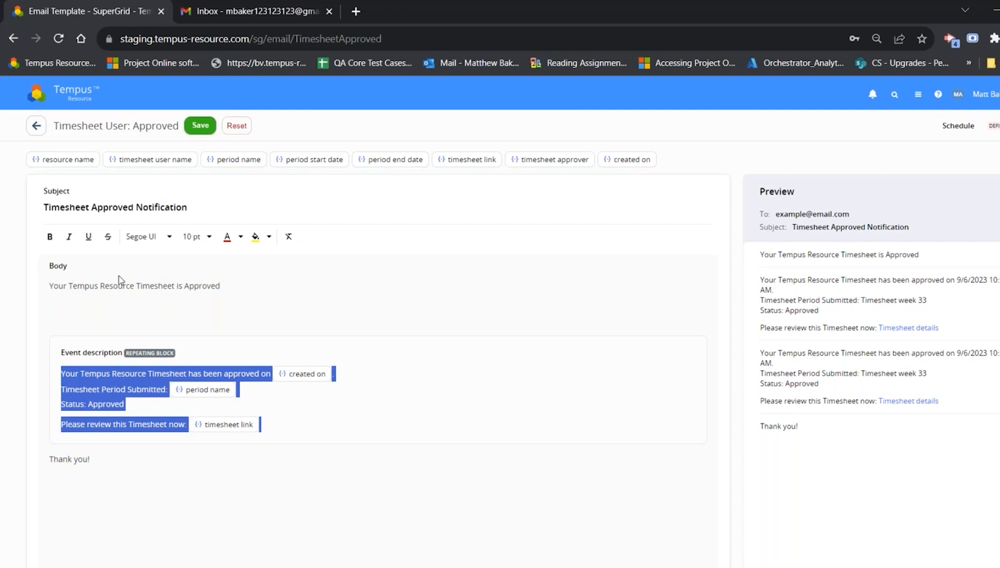
click(253, 383)
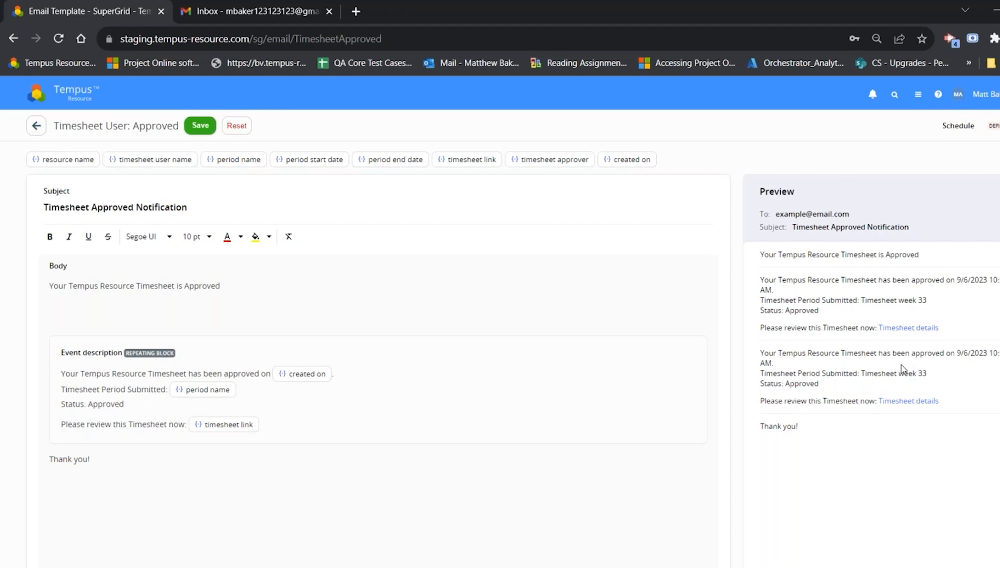
click(137, 456)
drag(120, 455, 47, 456)
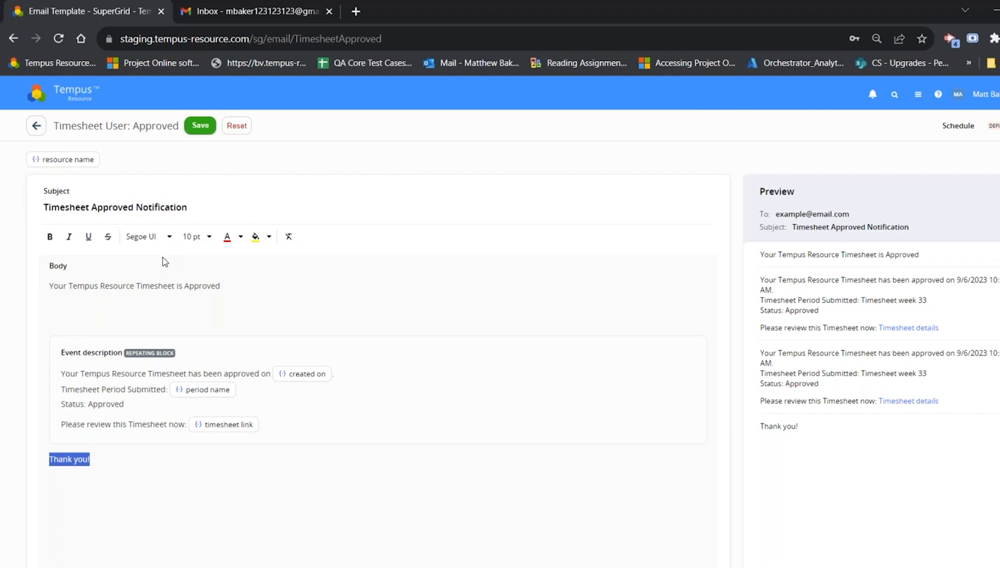
click(126, 283)
click(79, 461)
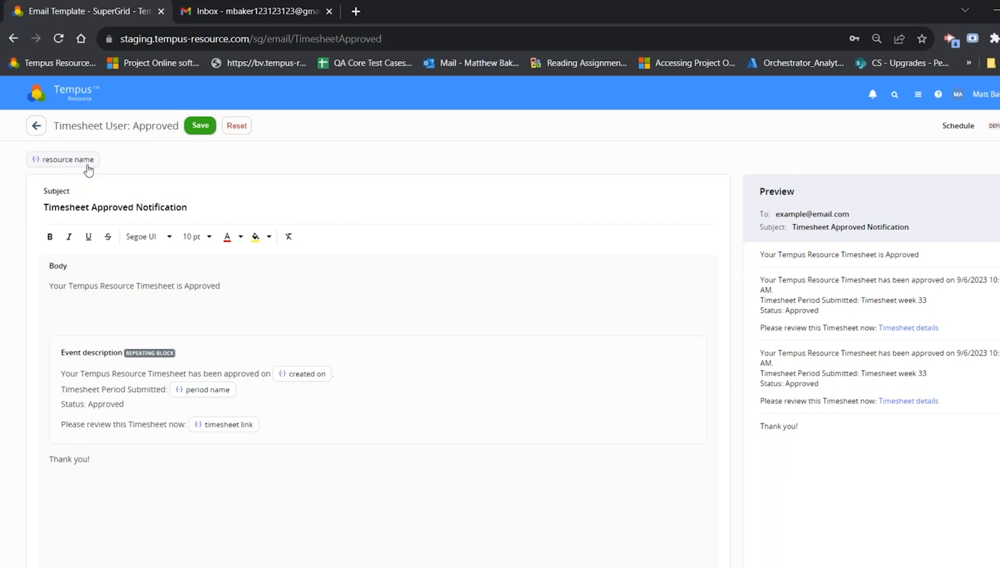
Step: Insert a "Hello," greeting with the resource name placeholder directly above the template body's introductory line
click(53, 280)
key(Return)
key(Return)
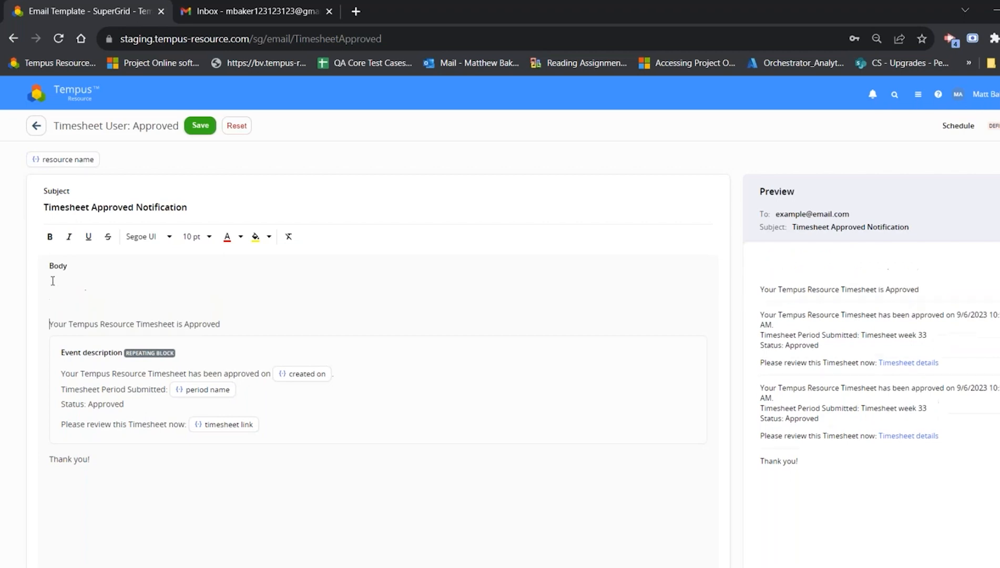
text(Hello,)
click(59, 163)
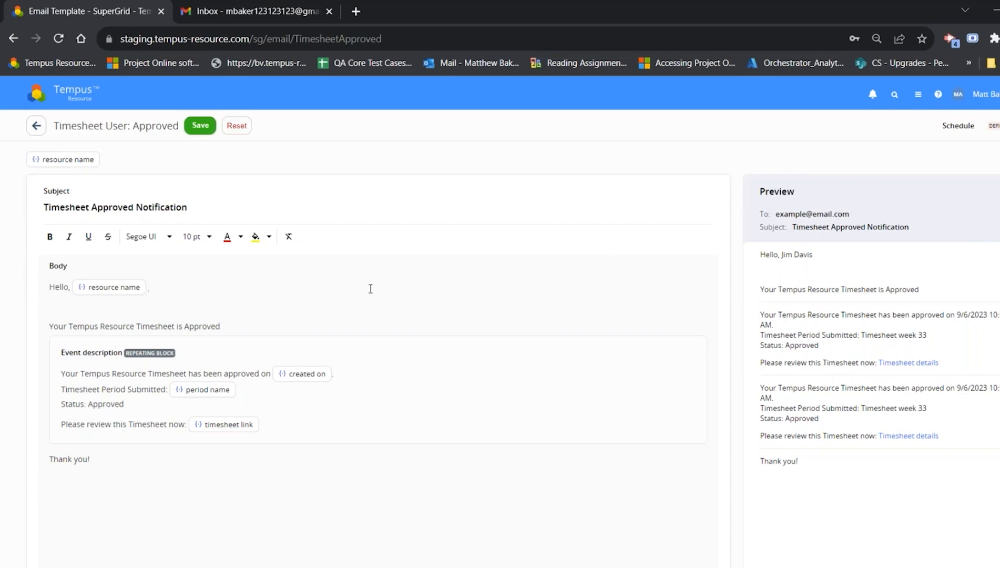
click(66, 307)
key(Delete)
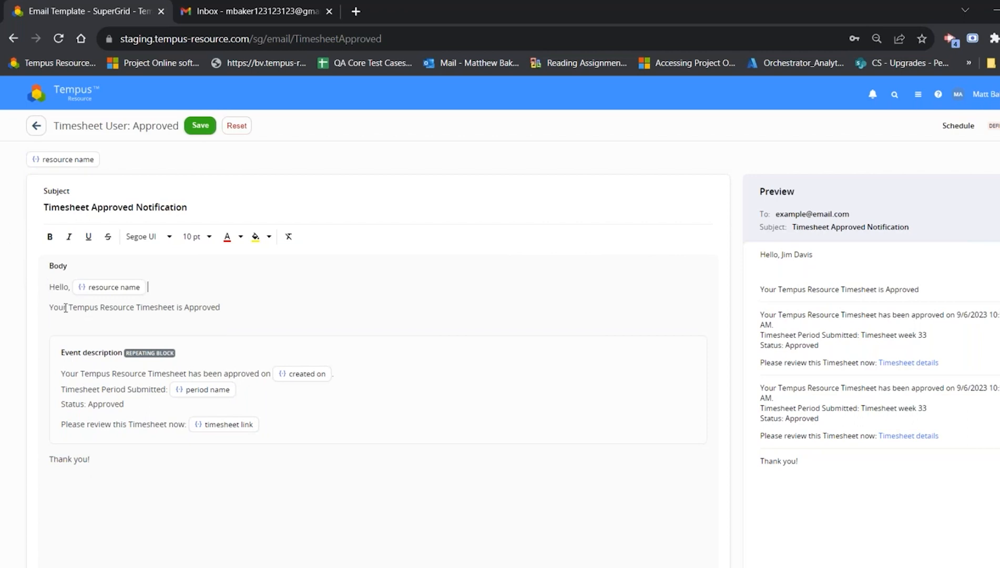
Step: Add a "Period Start Date:" line with the period start date placeholder below the status in the event description block
click(383, 408)
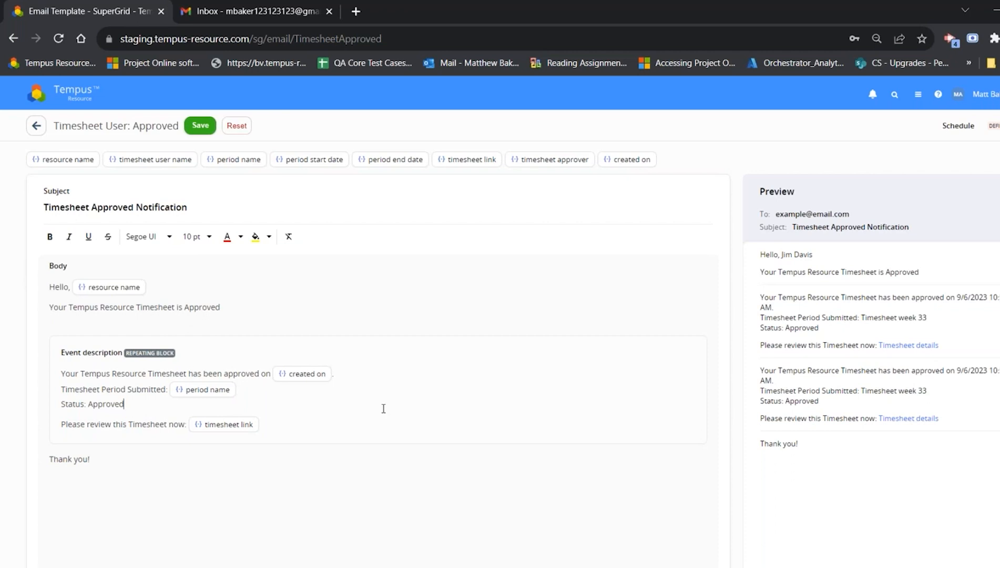
key(Return)
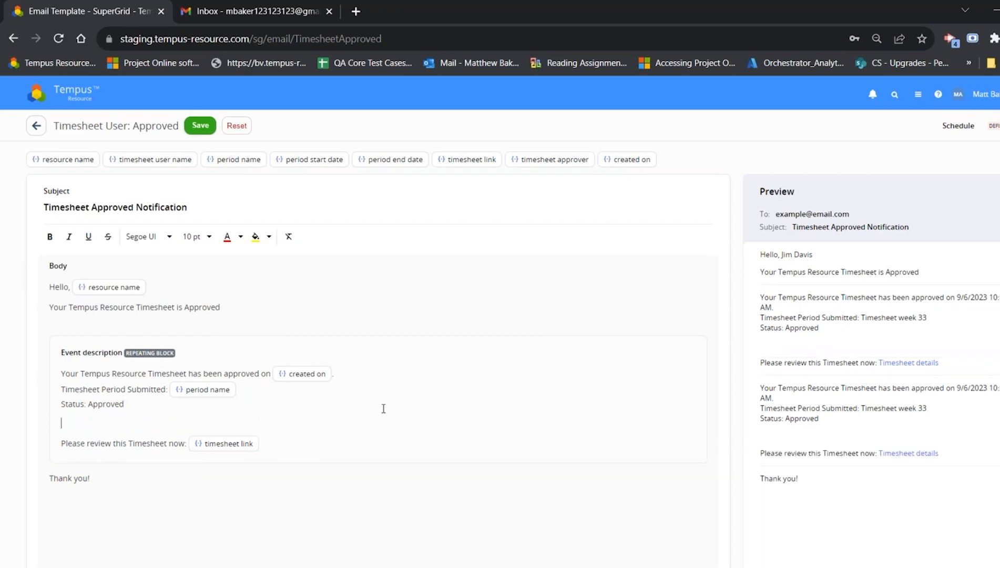
text(Period Start Date:)
click(318, 159)
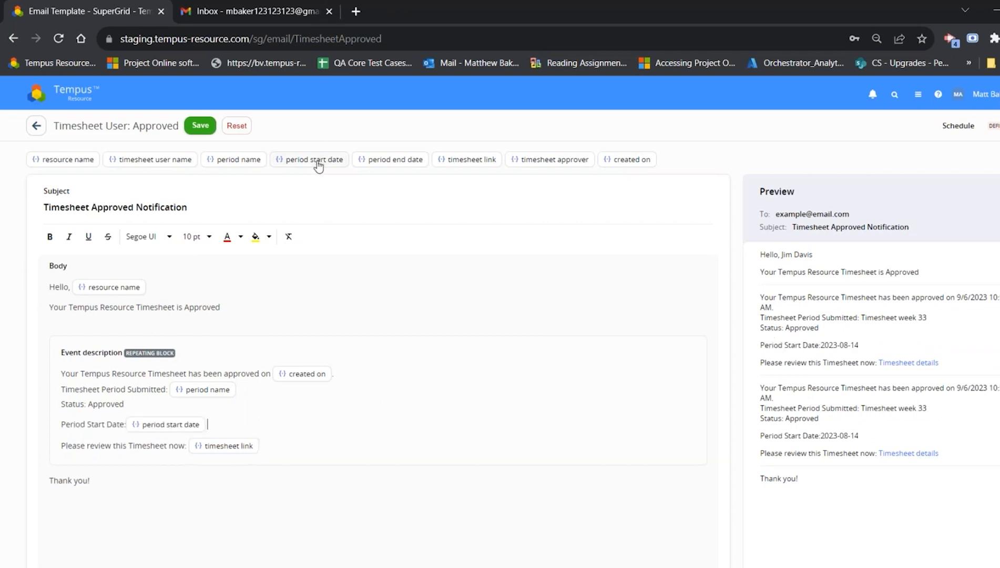
Step: Add a "Period End Date:" line with the period end date placeholder, save the template and return to Email Management
key(Return)
text(Period End Date:)
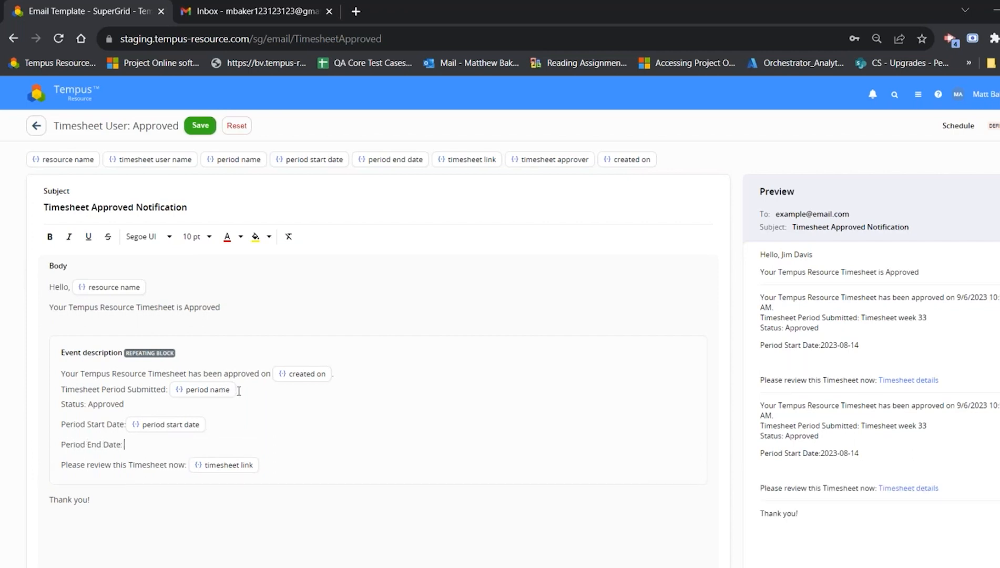
click(404, 162)
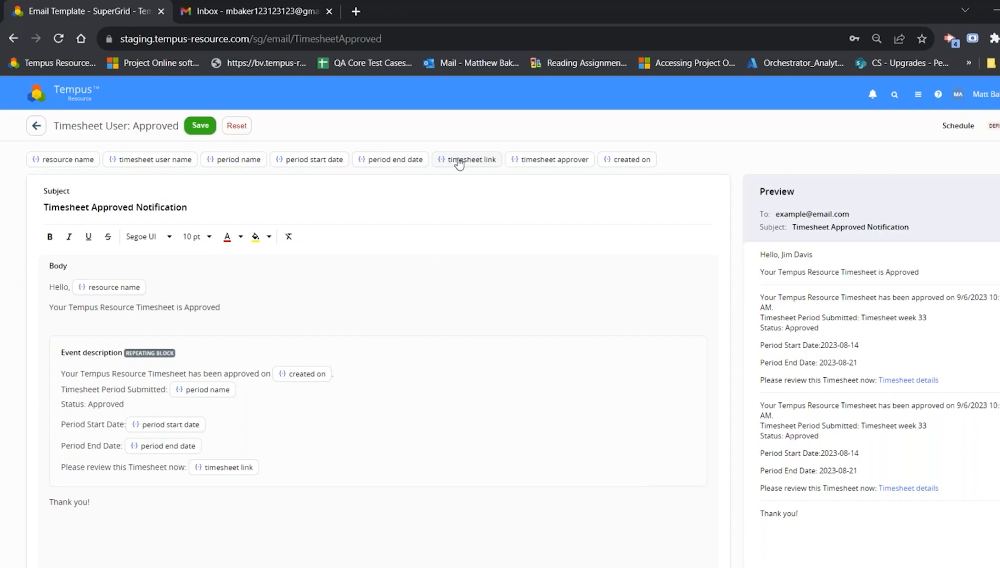
click(209, 127)
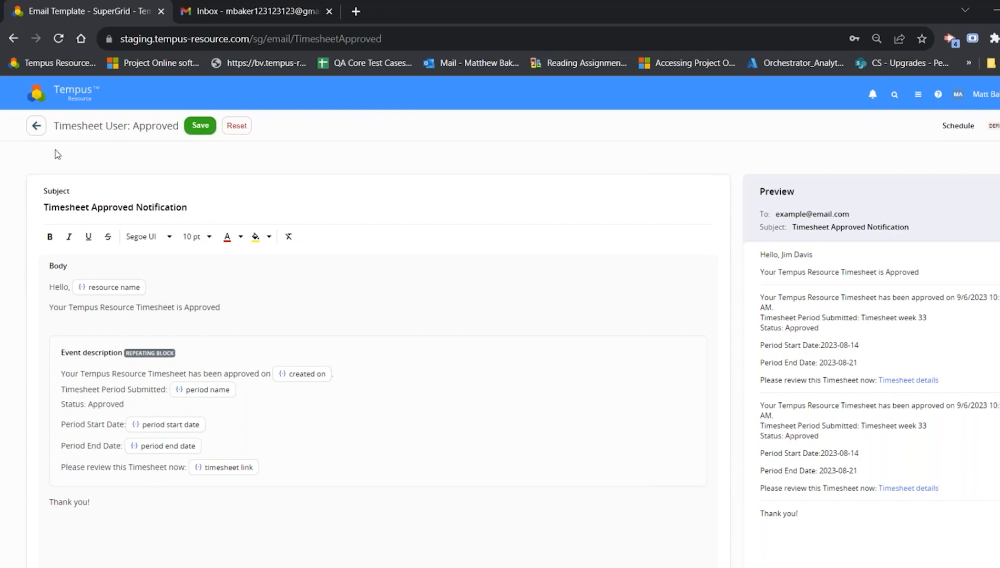
click(35, 126)
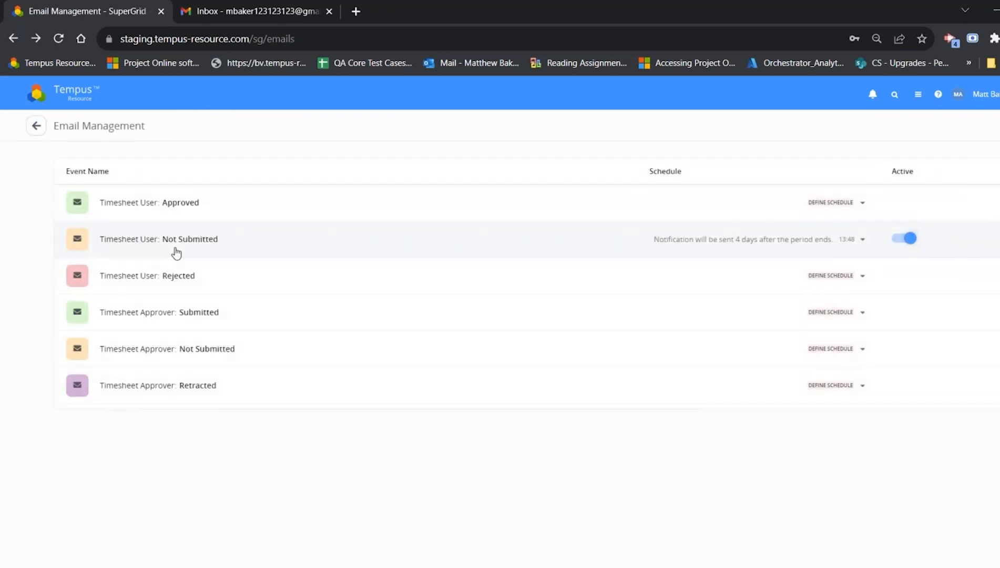
Step: Reopen the Timesheet User: Approved template and reset it to its default content
click(213, 204)
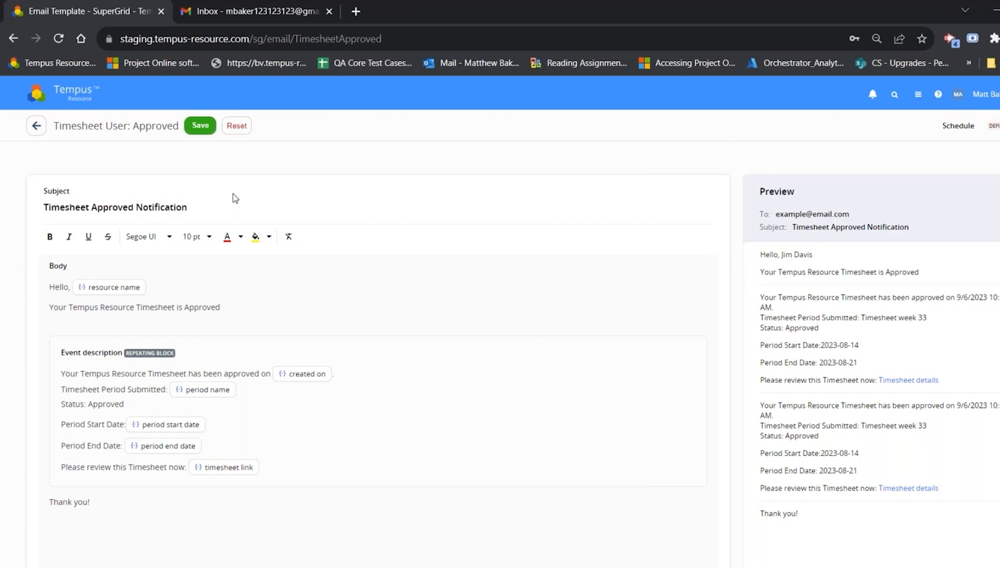
click(237, 126)
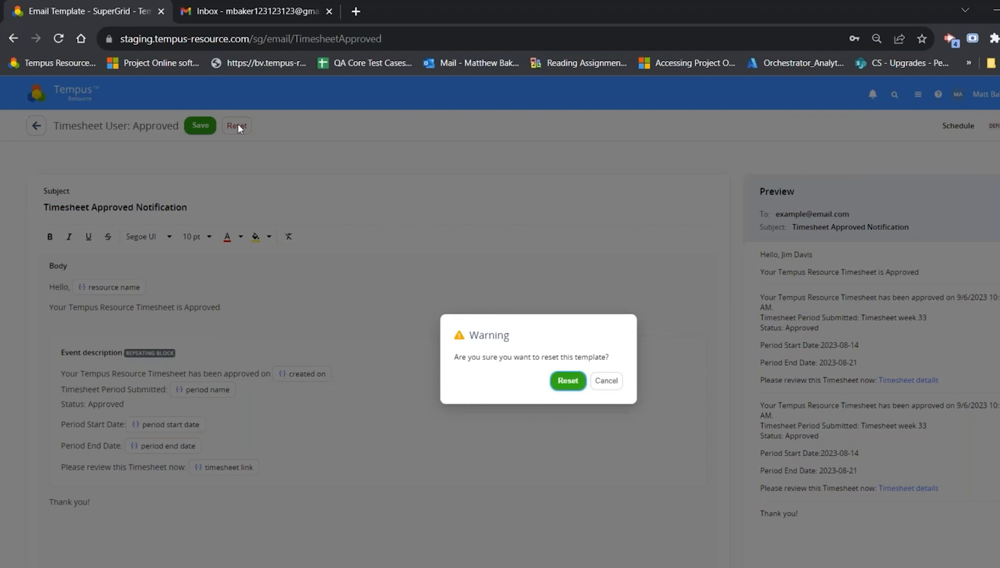
click(568, 380)
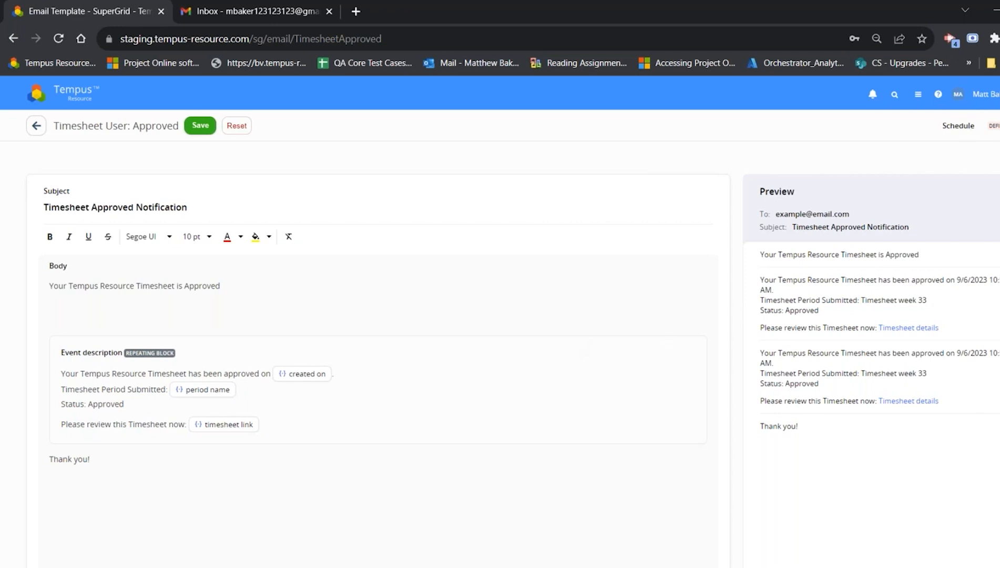
Step: Schedule the approved-timesheet email for Thursday and Friday at 20:00, save the template and return to Email Management
click(971, 127)
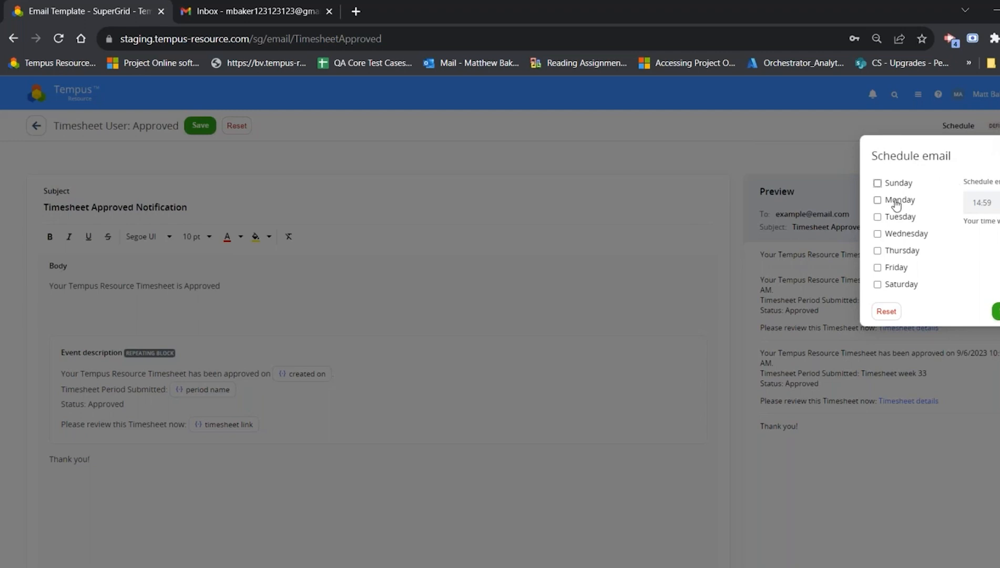
click(880, 251)
click(878, 268)
drag(997, 202, 926, 213)
key(BackSpace)
text(15:00)
drag(999, 225, 966, 196)
text(20:00)
click(995, 311)
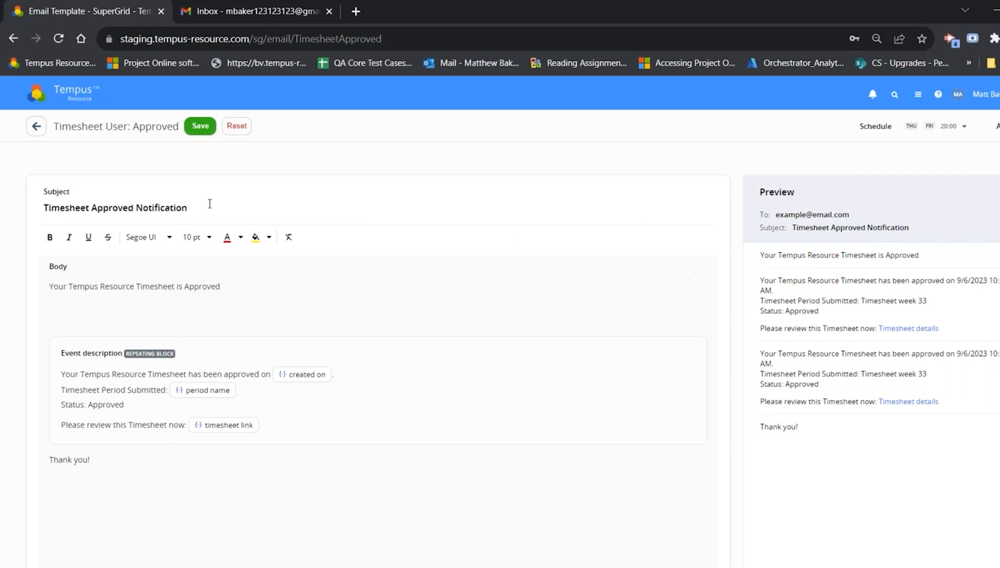
click(197, 129)
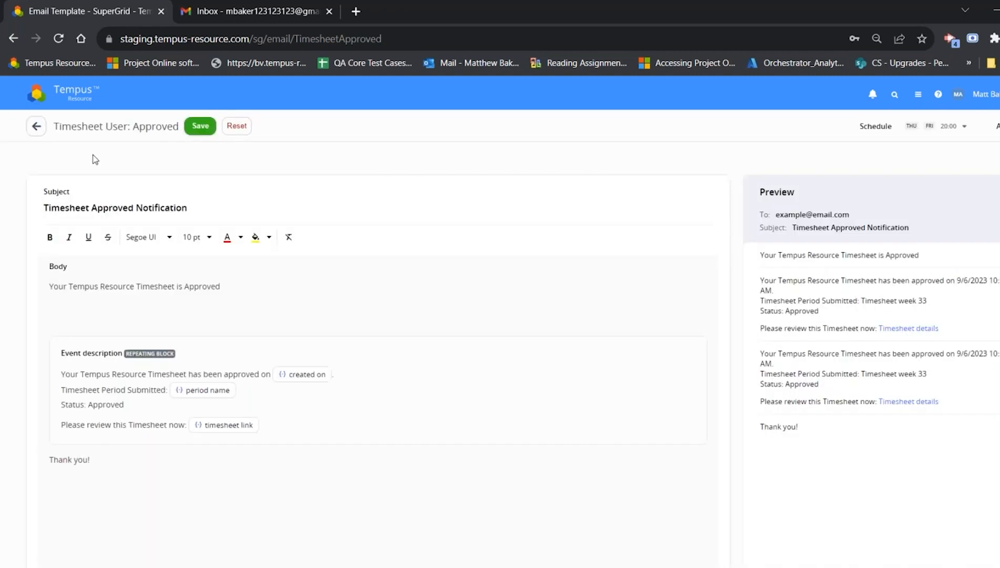
click(36, 126)
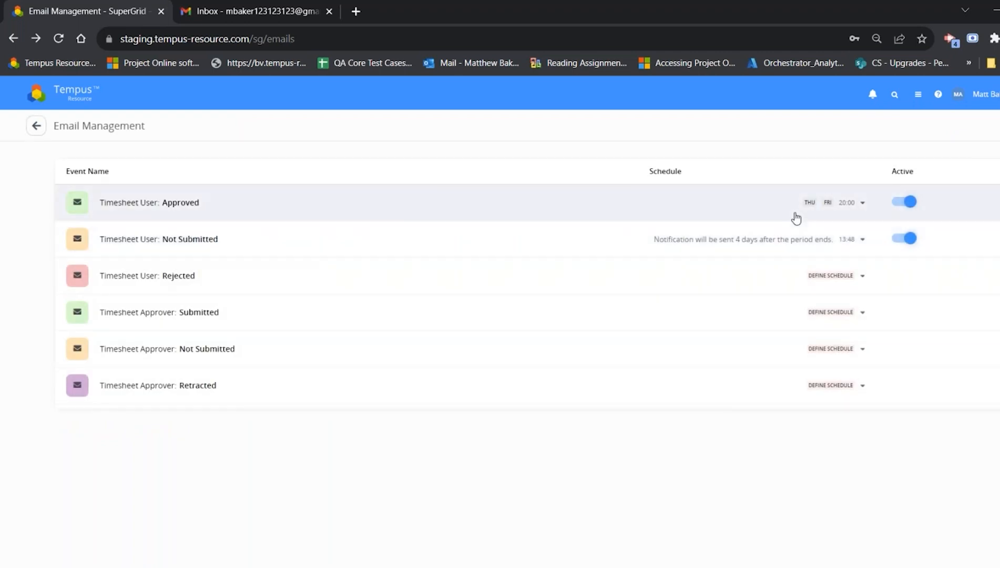
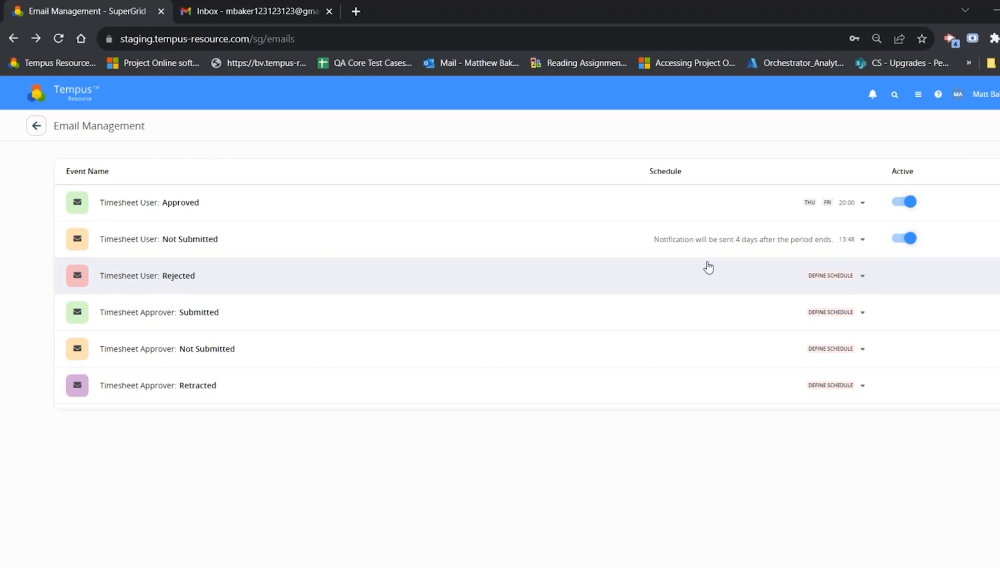
Step: Check the schedule time of the Timesheet User: Not Submitted email, close it without changes and return to the Admin page
click(849, 240)
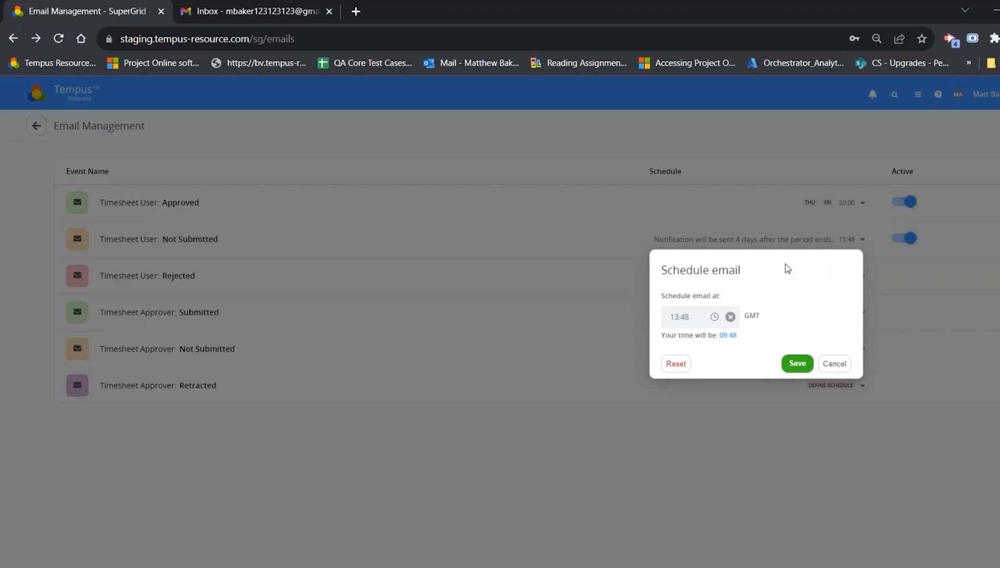
click(834, 363)
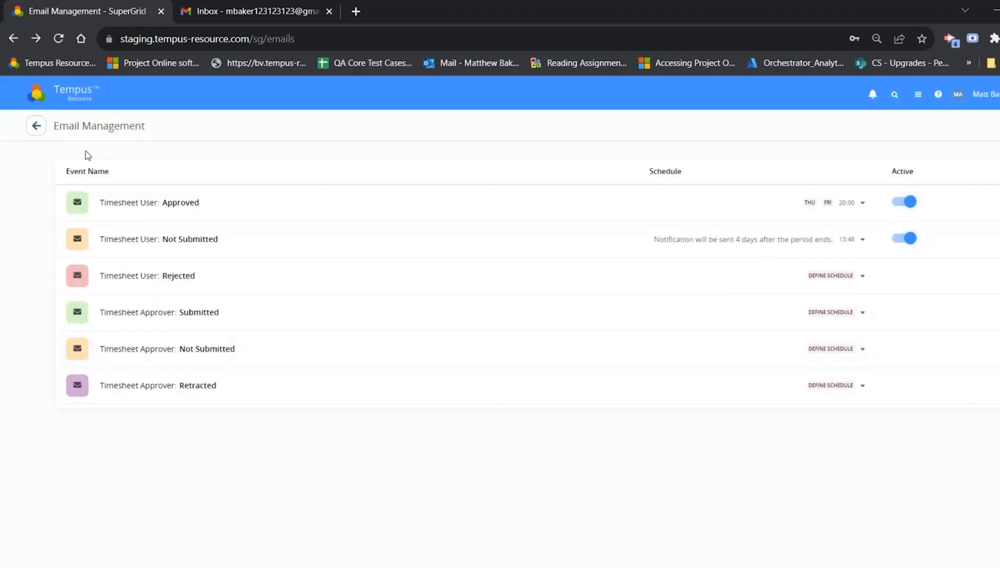
click(37, 128)
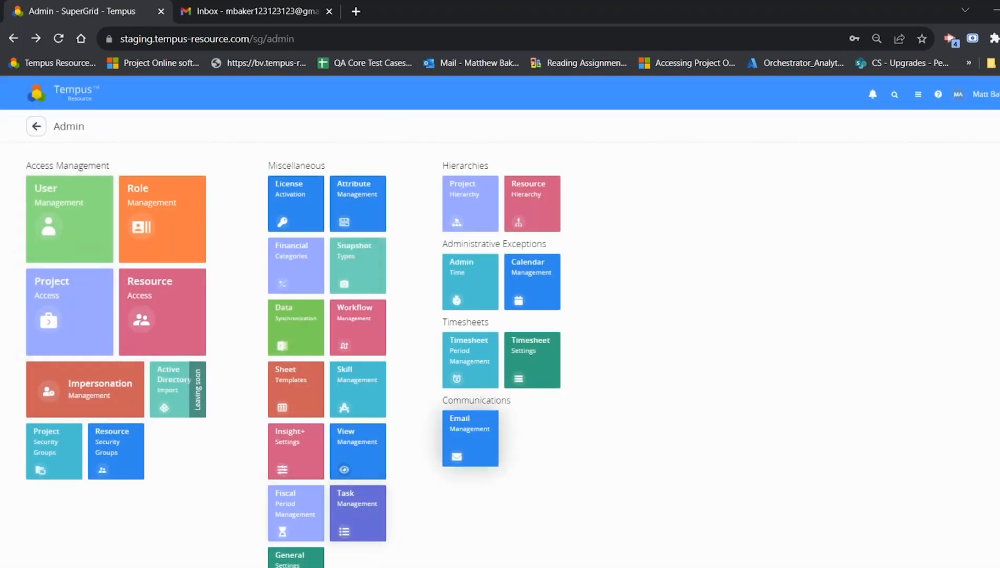
Step: In Timesheet Settings, set Reminder (days) in notification to 2, save and return to Email Management
click(526, 355)
scroll(260, 365, down, 3)
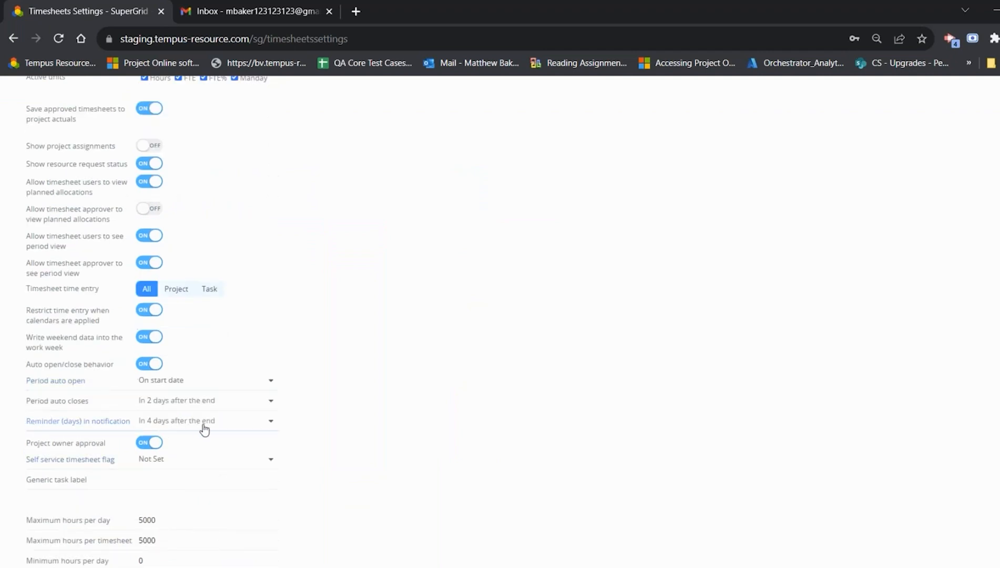
click(204, 427)
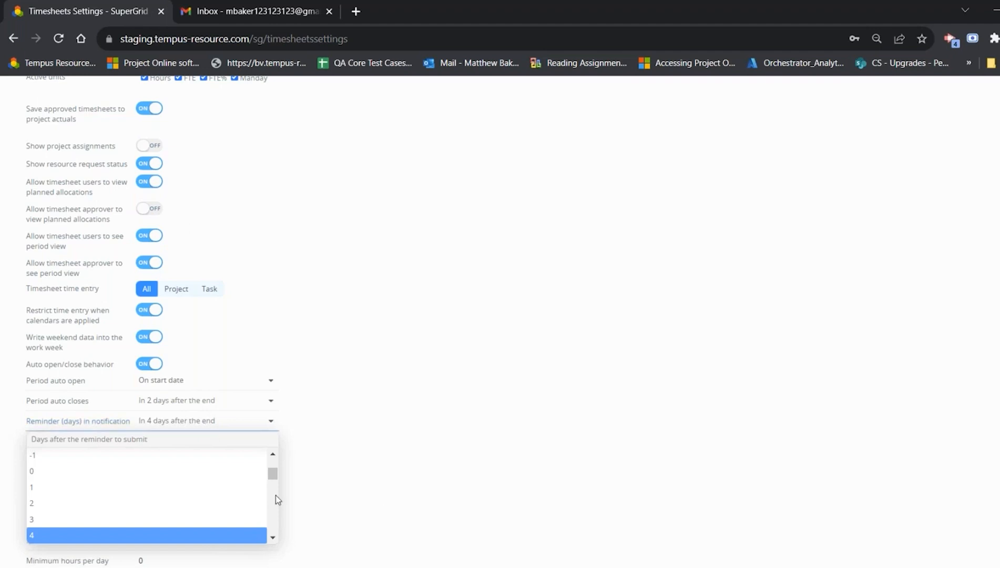
scroll(225, 505, up, 2)
scroll(240, 474, down, 1)
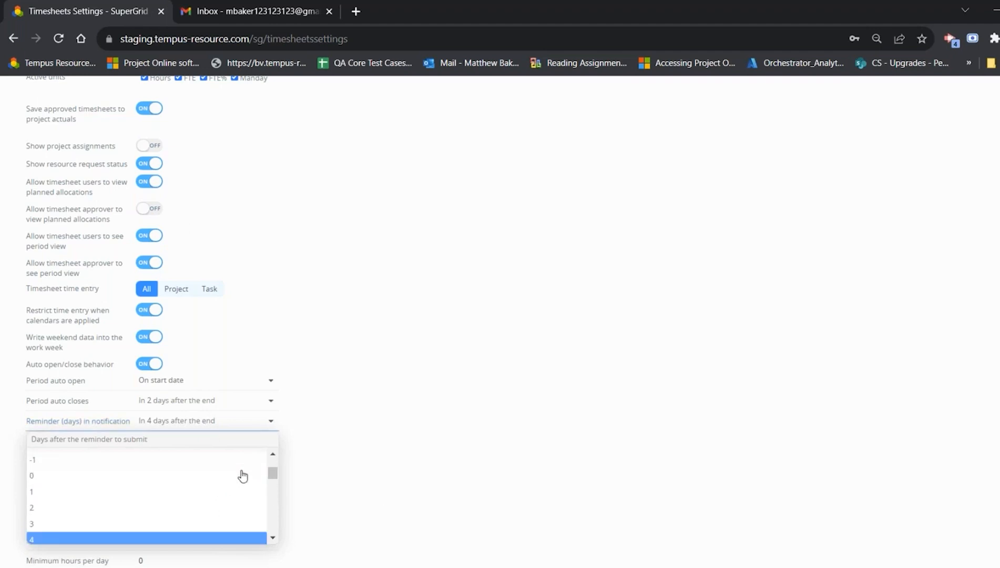
click(111, 511)
scroll(211, 425, up, 3)
click(168, 128)
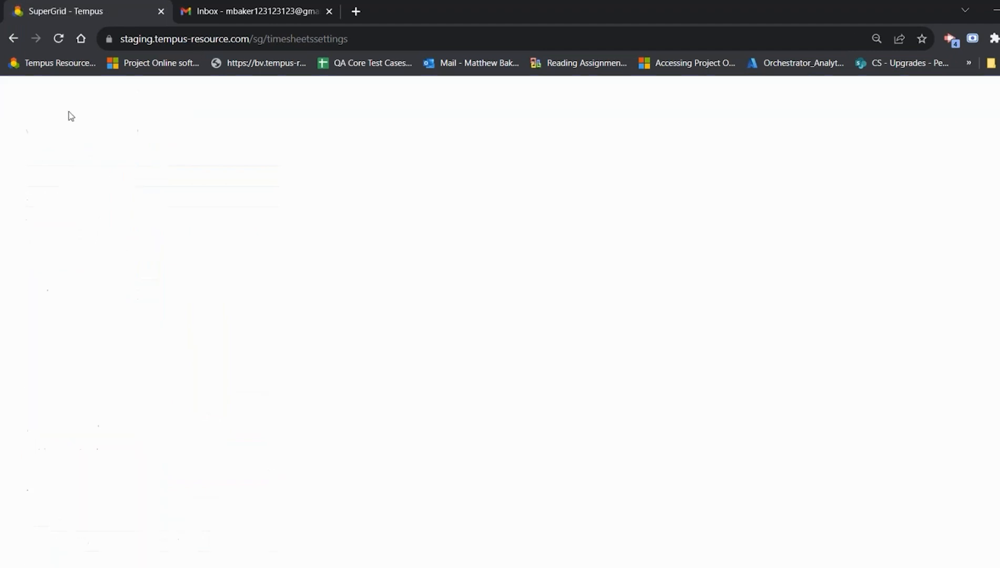
click(34, 129)
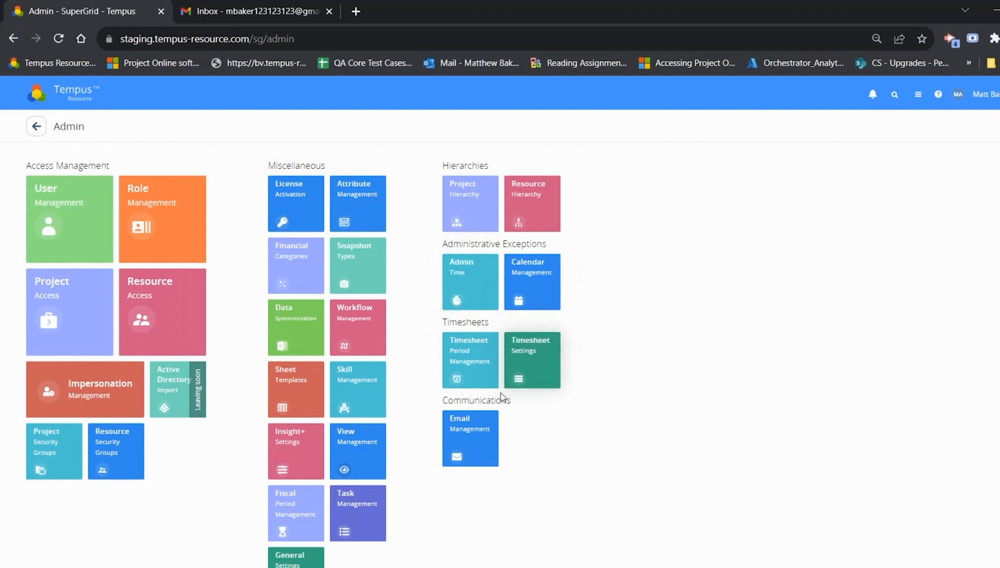
click(468, 437)
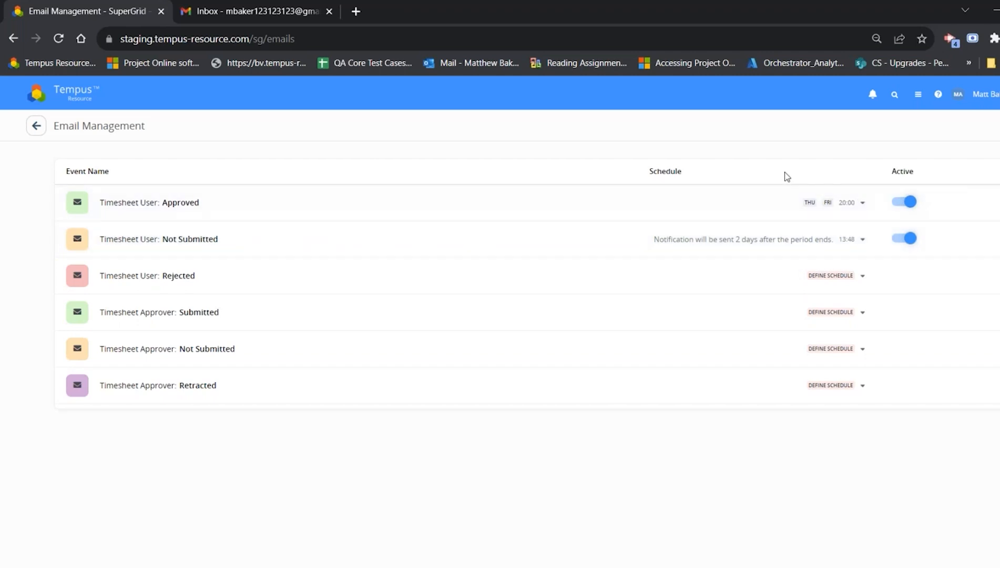
Step: Open the email notification subscriptions of the current account and request verification of its email address
click(993, 95)
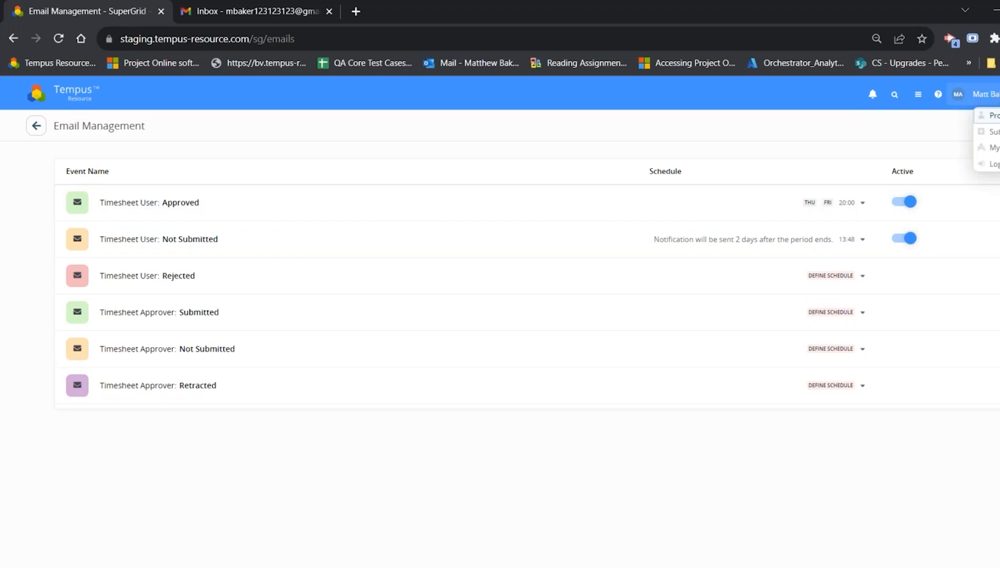
click(993, 131)
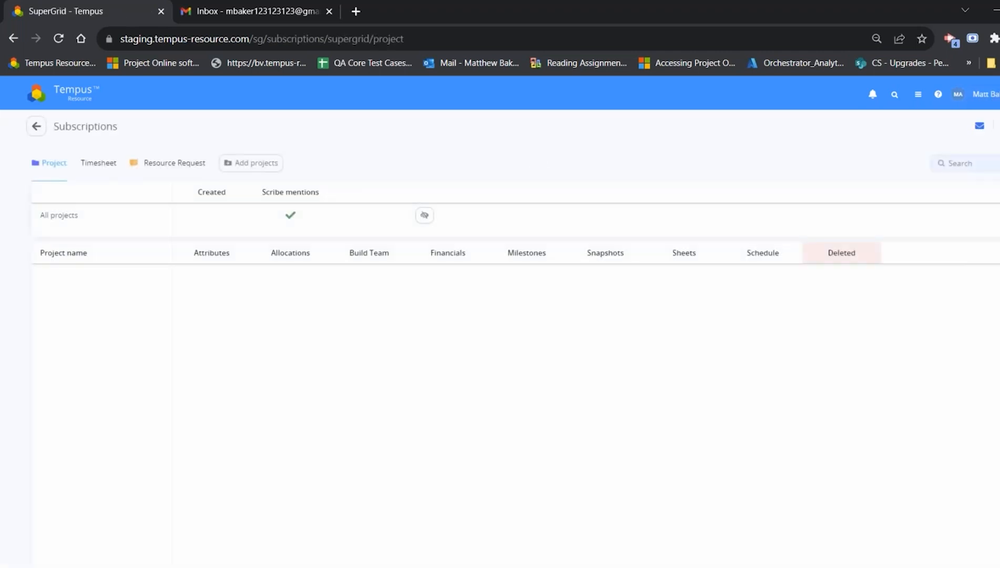
click(979, 132)
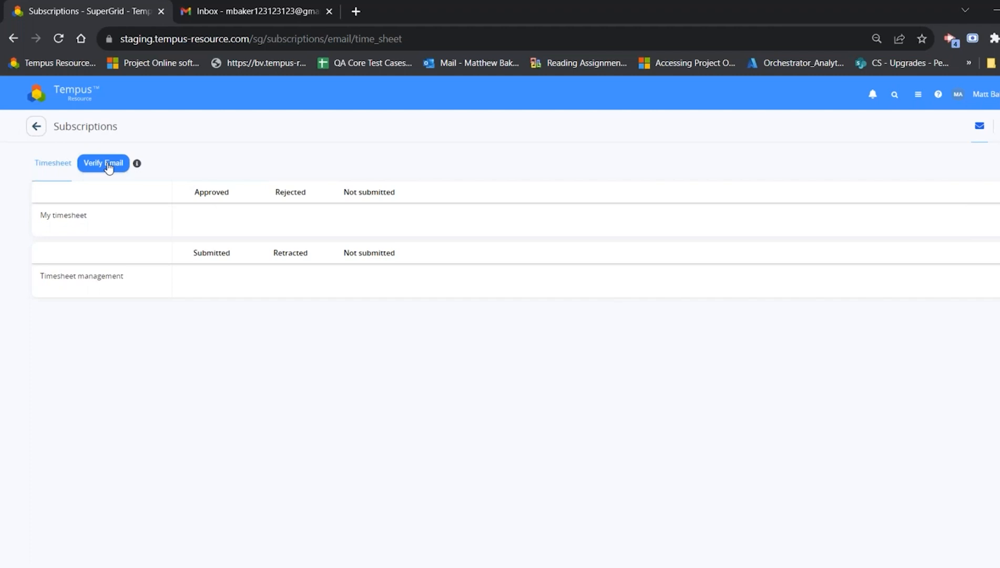
mouse_move(138, 164)
click(101, 167)
Step: Switch to the Gmail inbox, refresh it, open the "Tempus - Email Verification" message and verify the email address
click(268, 11)
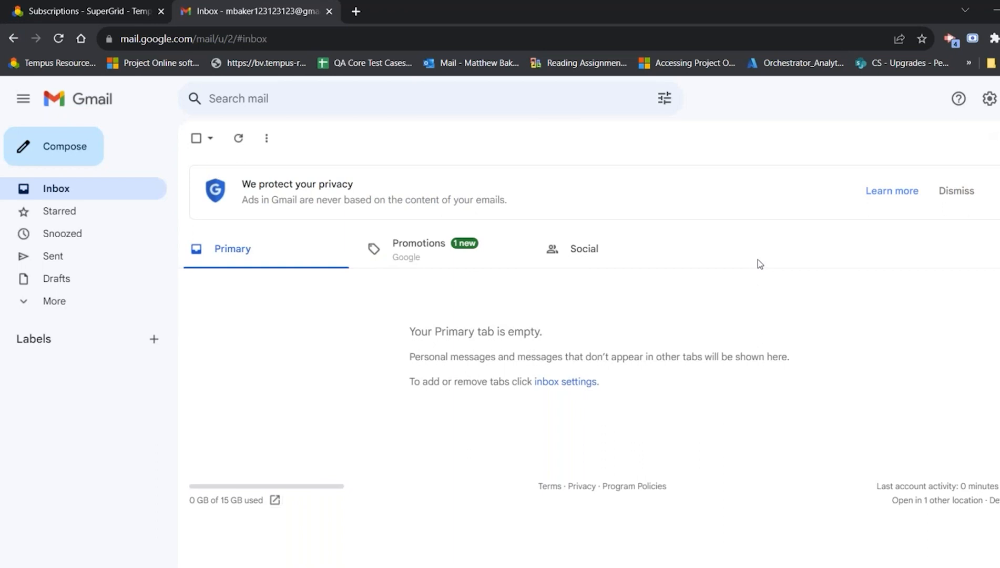
click(57, 42)
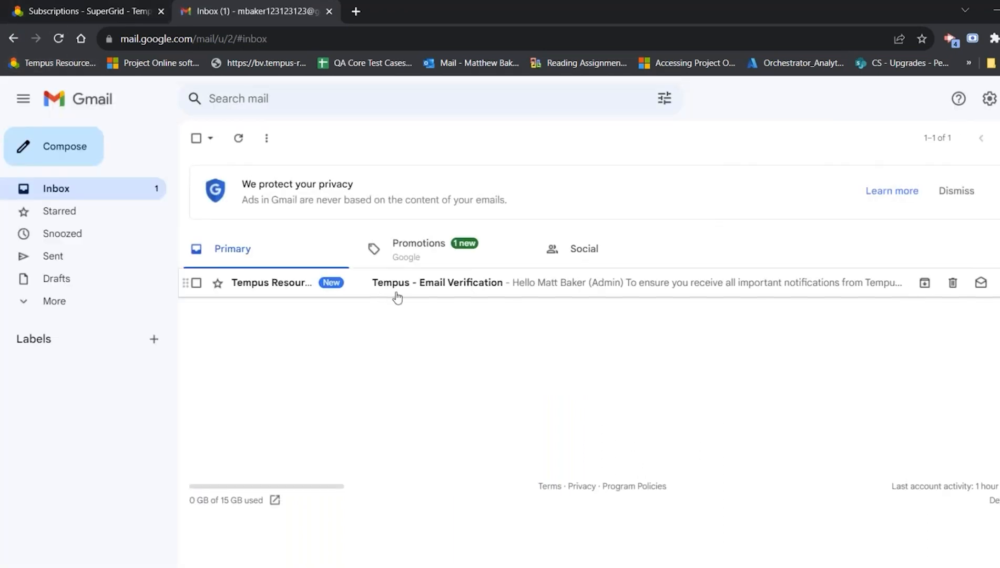
click(506, 292)
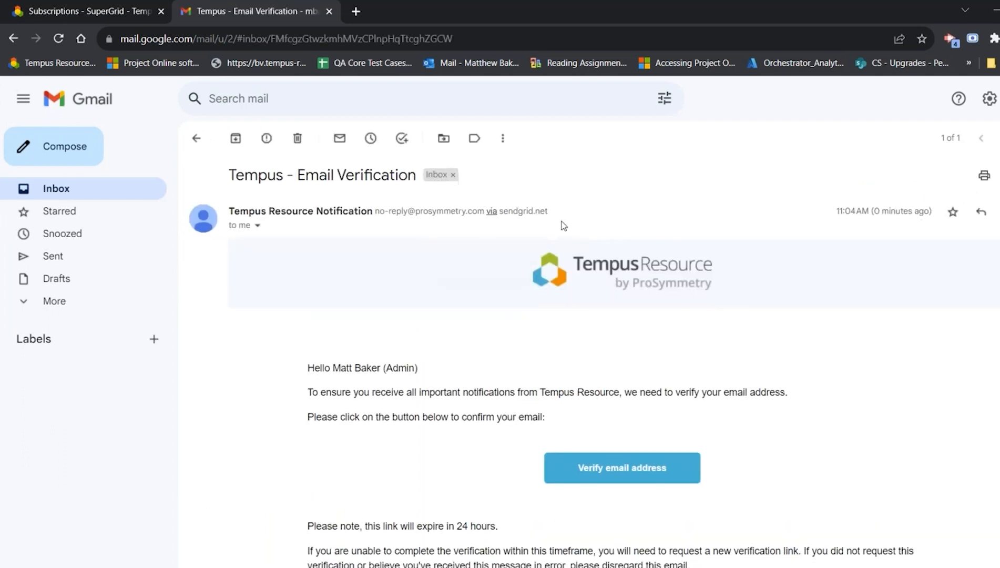
scroll(573, 247, down, 3)
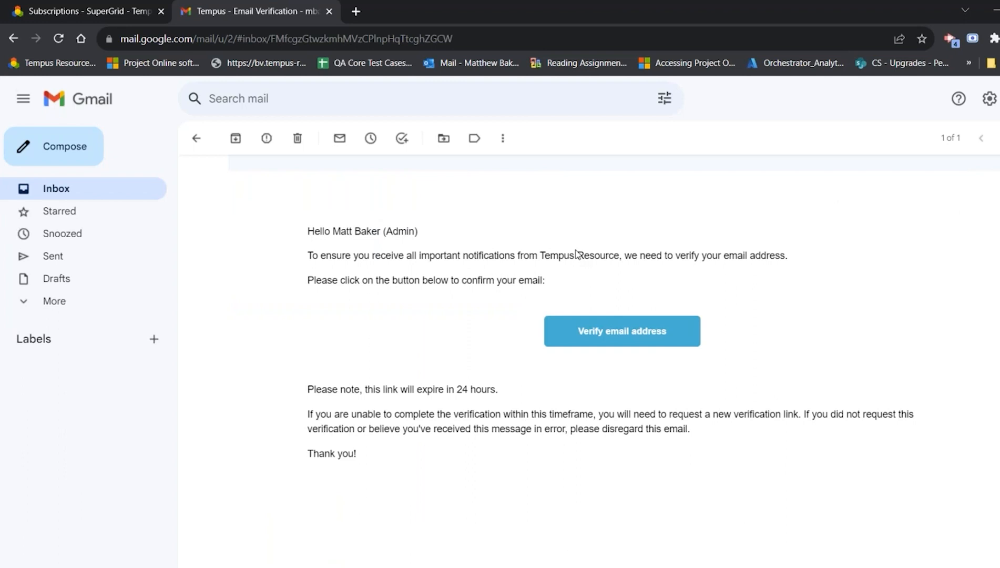
scroll(583, 274, up, 1)
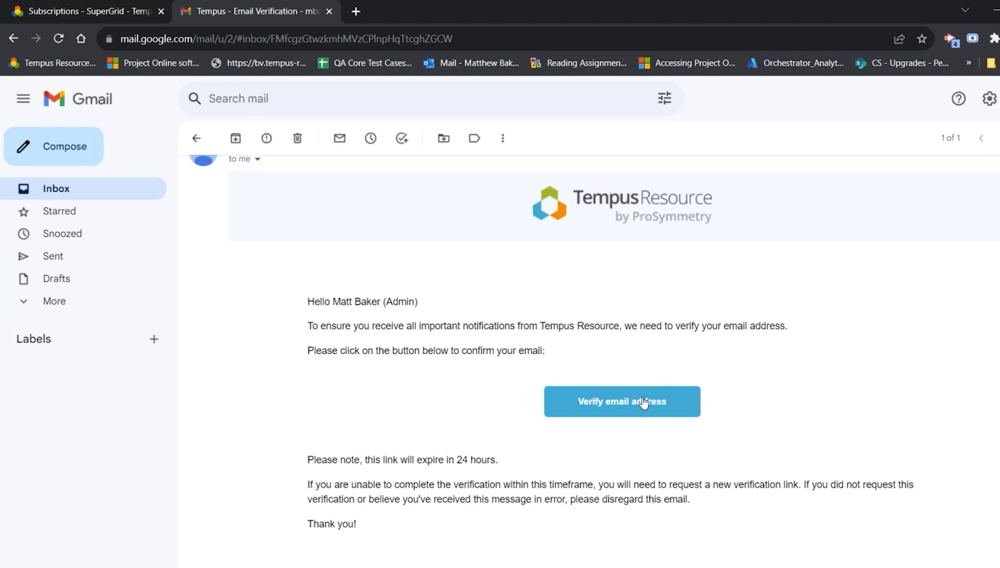
click(642, 403)
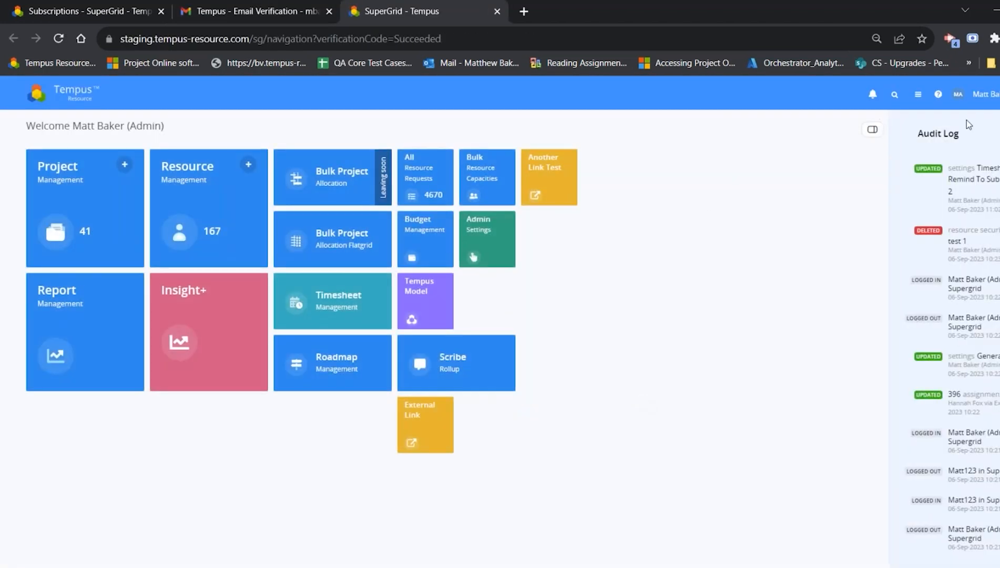
Step: In the email subscriptions, set the Approved, Rejected and Not submitted notifications for My timesheet to Yes and save
click(986, 94)
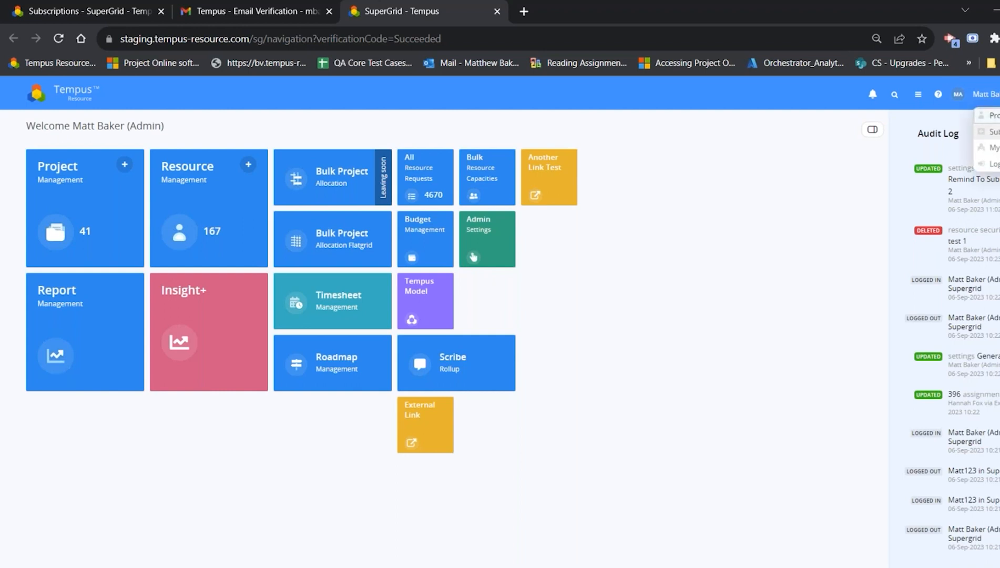
click(993, 130)
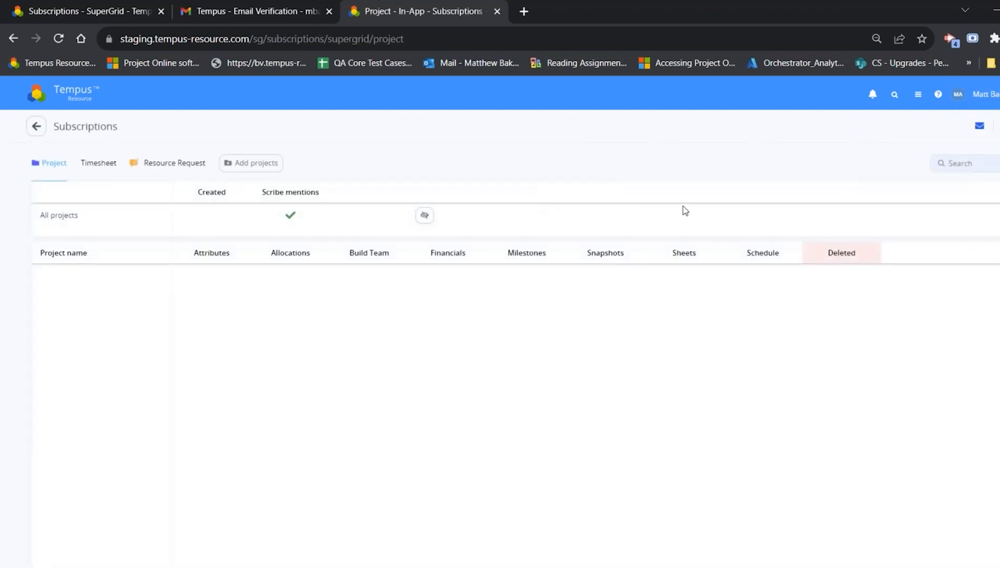
click(979, 125)
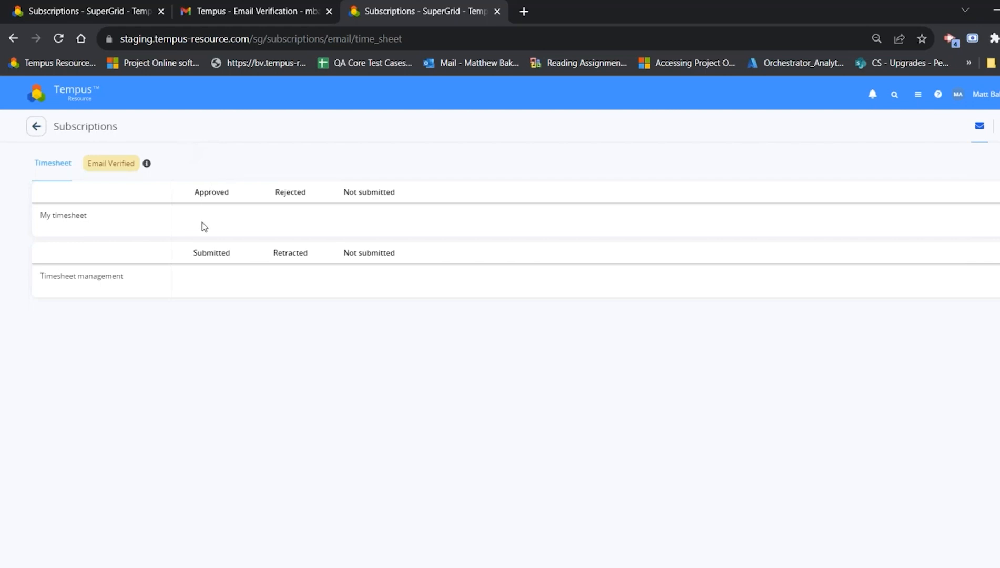
click(393, 219)
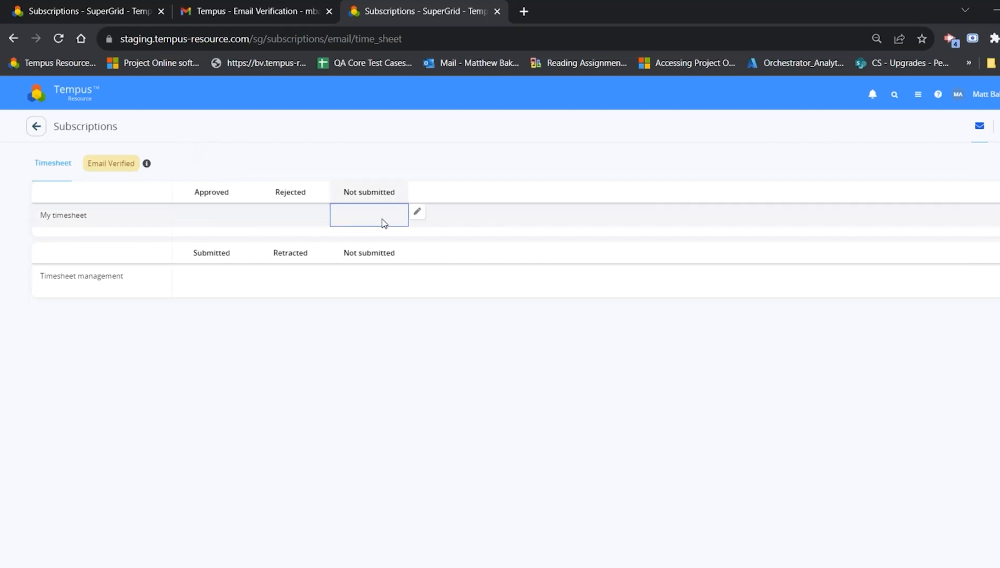
click(206, 221)
shift+click(370, 214)
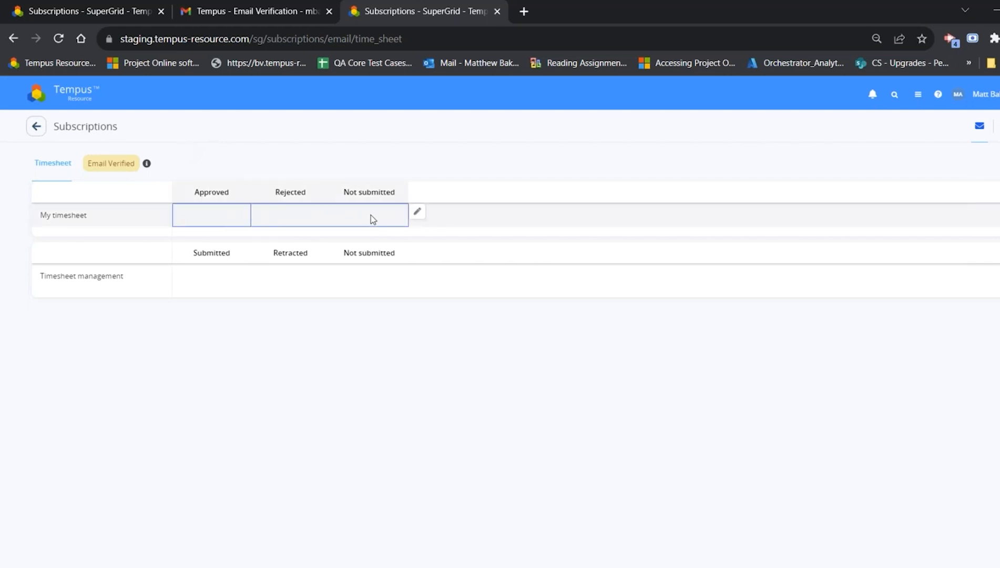
click(413, 214)
click(185, 282)
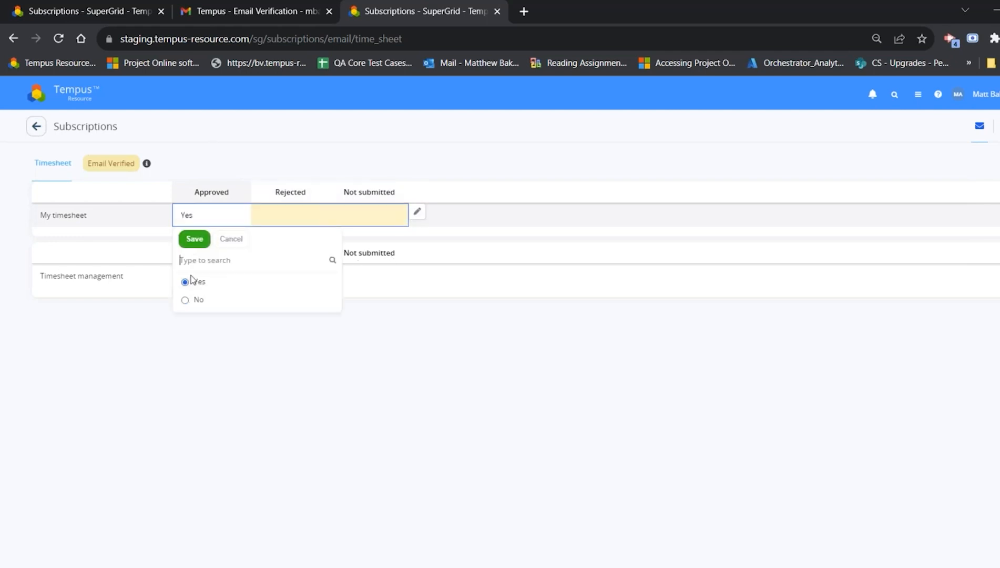
click(194, 242)
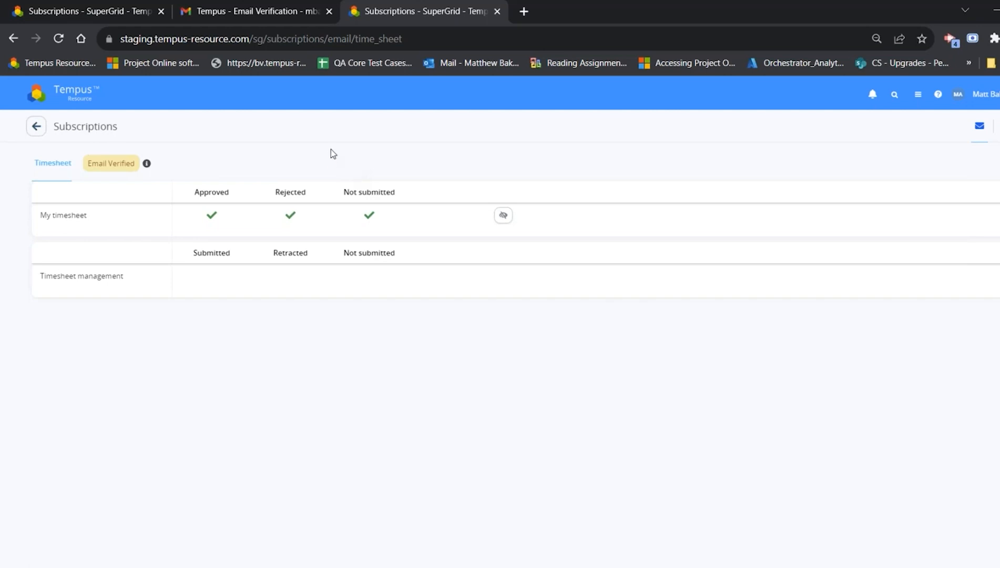
click(502, 216)
Step: Open the Bulk Project Allocation Flatgrid and add Stratos Project 11 to the displayed projects
click(77, 93)
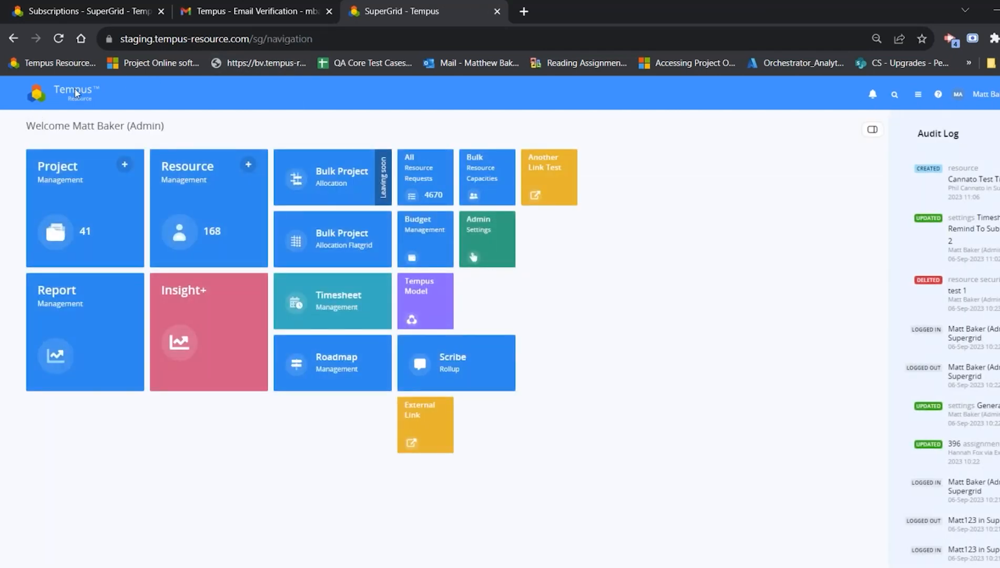
click(337, 243)
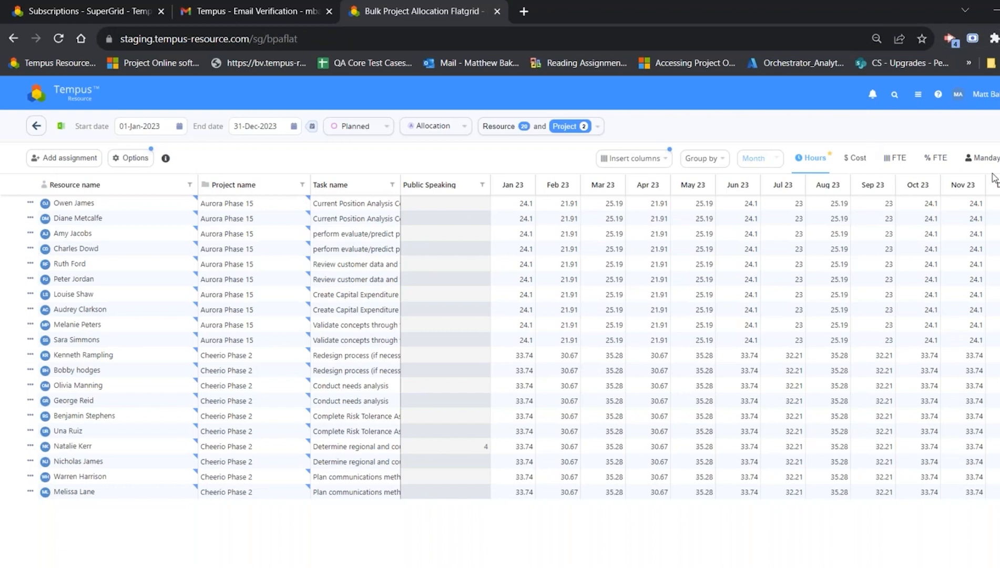
click(546, 132)
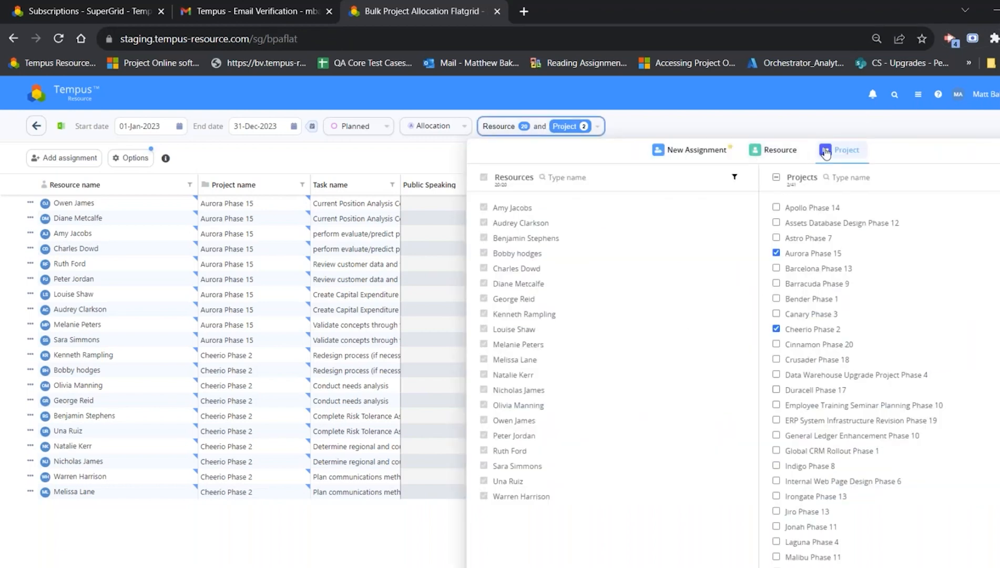
scroll(853, 331, down, 4)
scroll(870, 351, up, 4)
scroll(852, 326, down, 4)
click(846, 178)
text(strat)
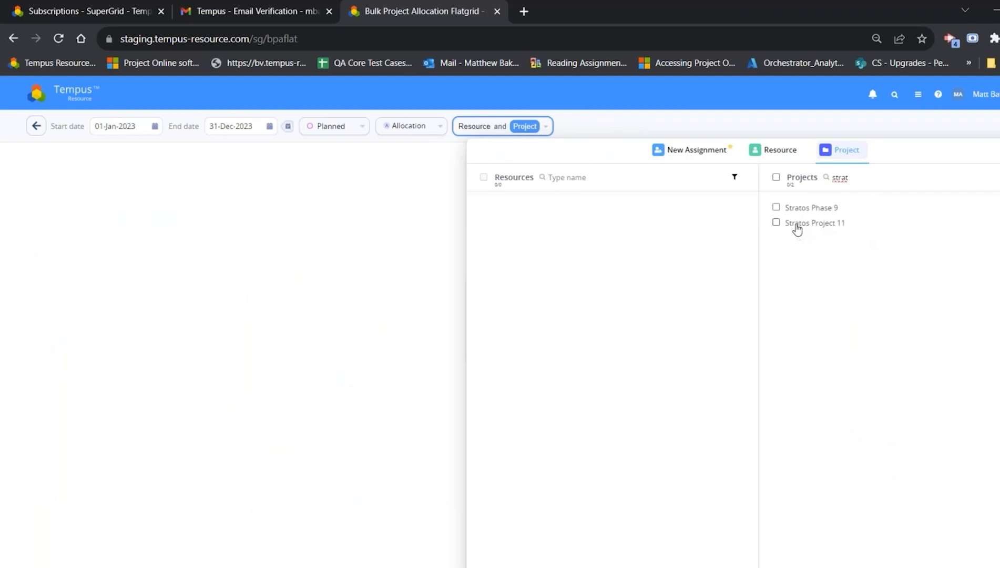
click(814, 225)
double_click(873, 177)
key(BackSpace)
click(732, 122)
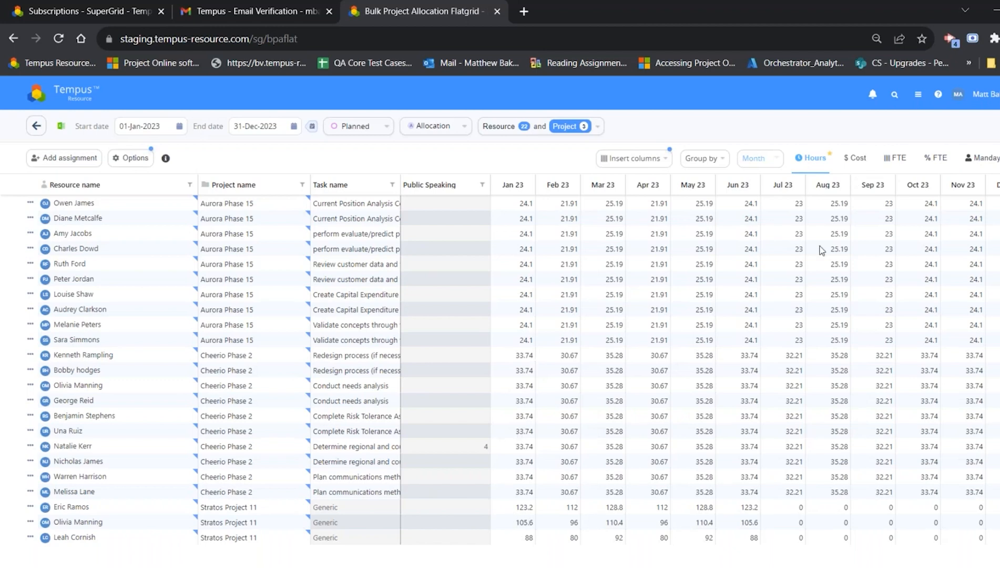
Step: Review the monthly hours of the Stratos Project 11 and Cheerio Phase 2 assignments and display the allocations as timeline bars
drag(531, 509, 751, 543)
drag(526, 491, 996, 492)
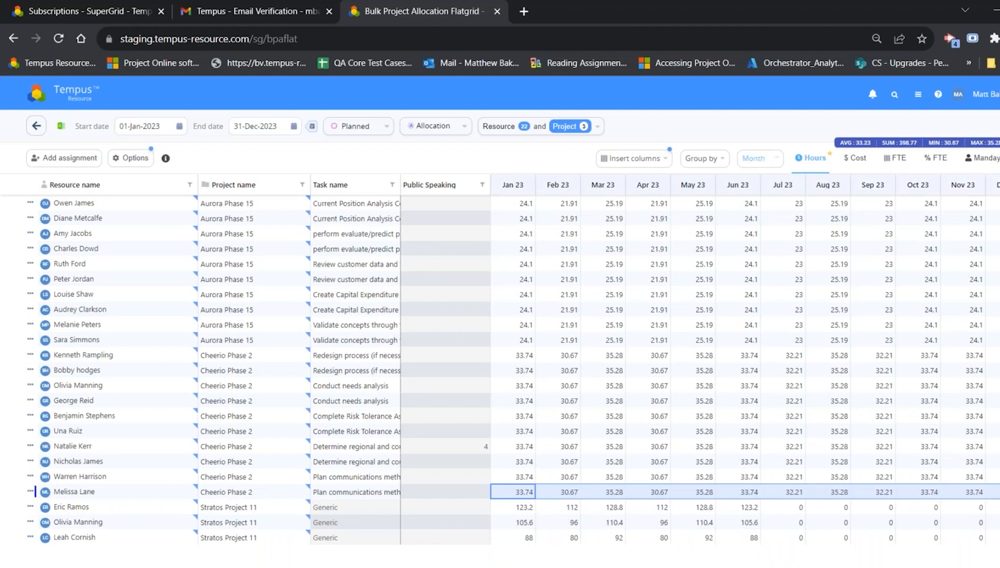
click(872, 565)
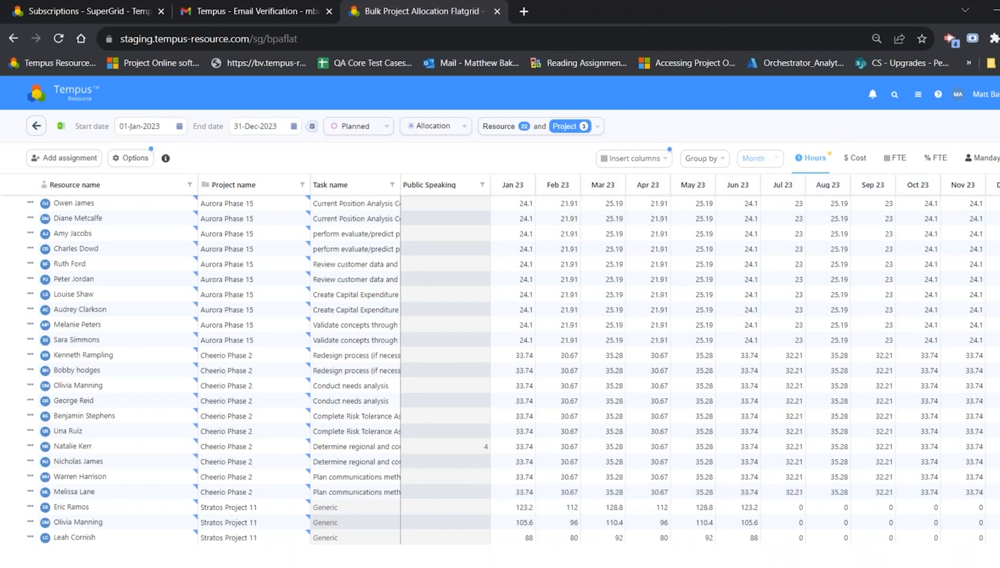
click(996, 158)
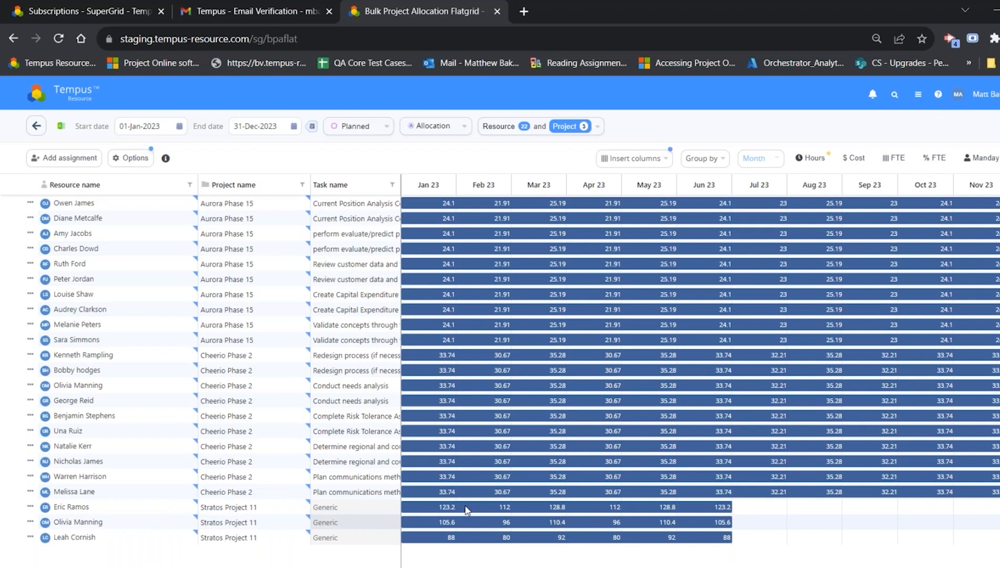
Step: Shift the three Stratos Project 11 allocation bars, from first to last row, to start in April, May and March 2023
drag(465, 509, 628, 510)
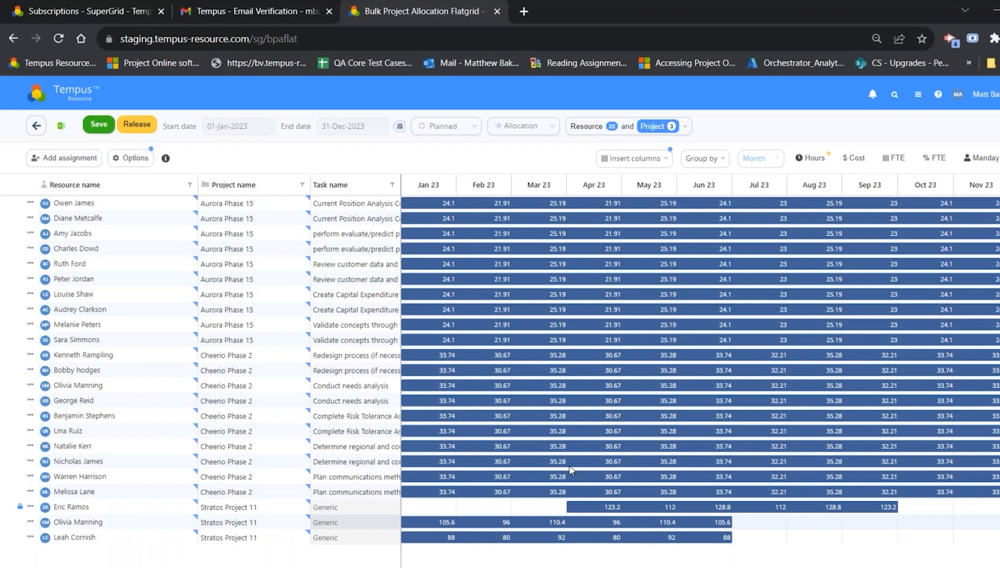
drag(528, 523, 733, 530)
drag(670, 537, 779, 532)
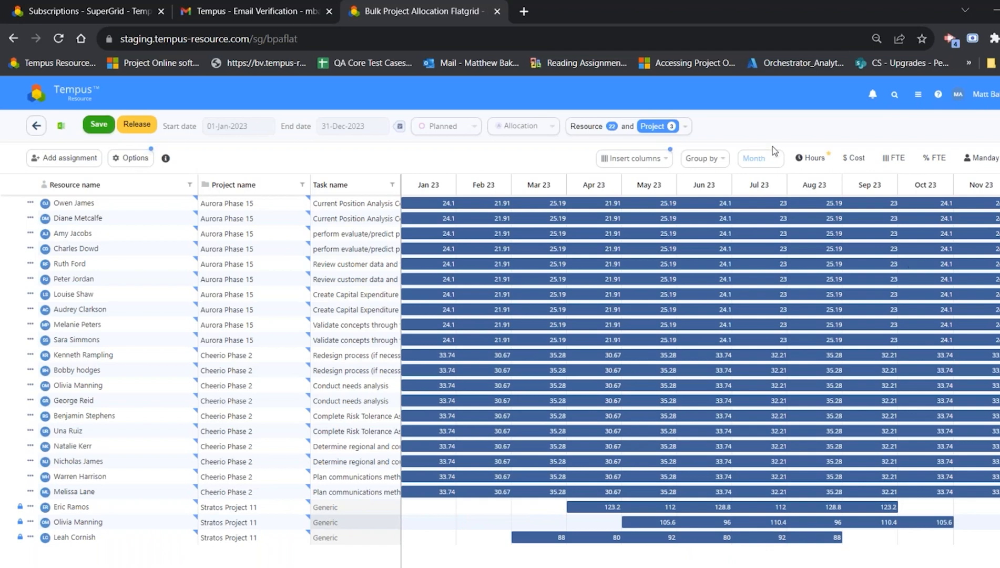
Step: Show the allocations as monthly hours and set the first Stratos Project 11 assignment's February 2023 value to 100
click(816, 169)
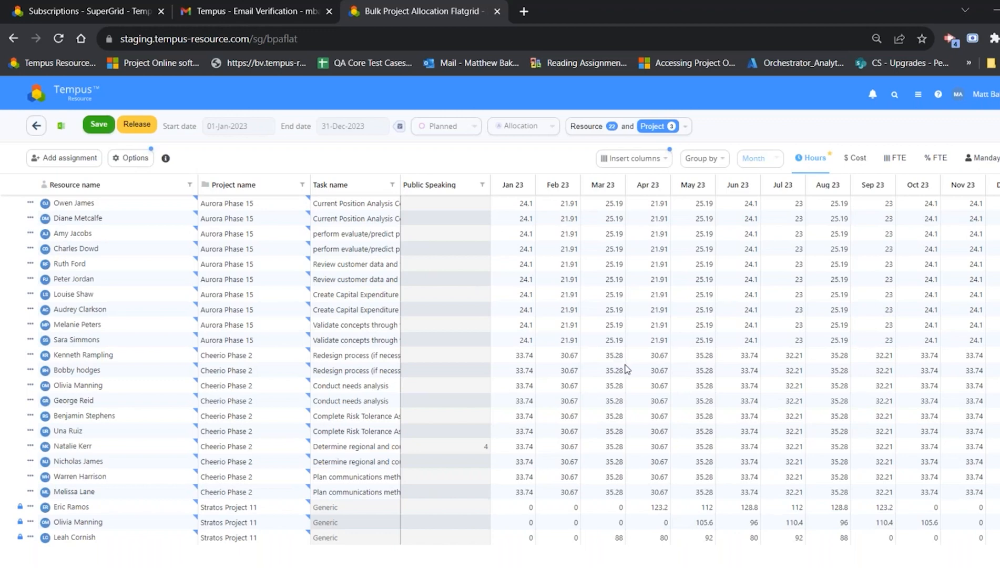
click(577, 508)
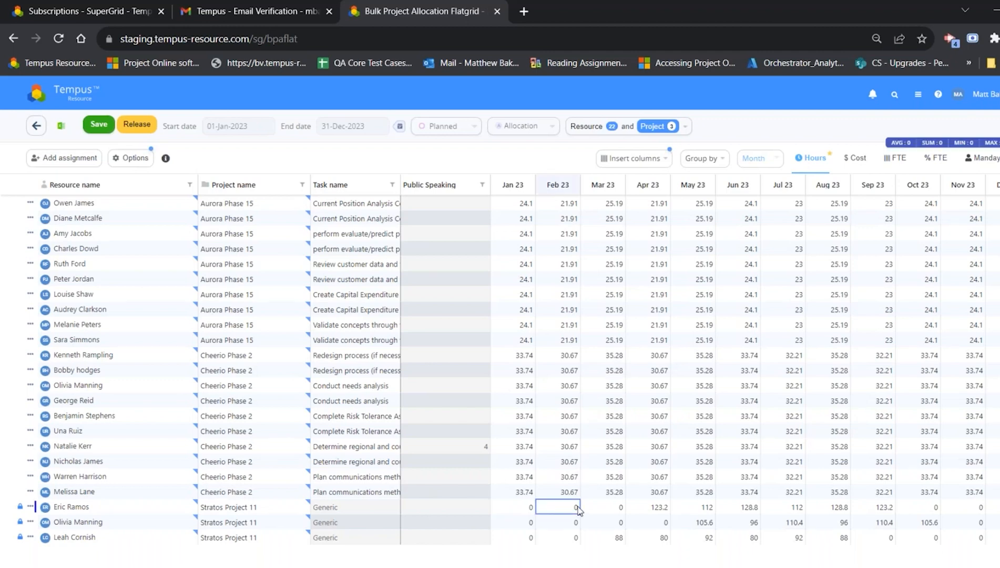
text(100)
key(Return)
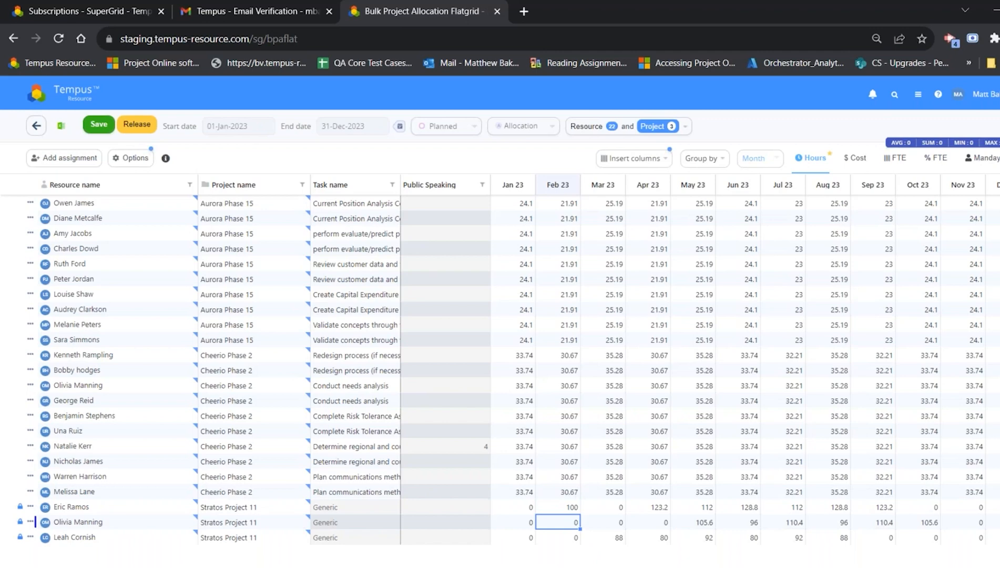
Step: In the timeline bar view, shift the first Stratos Project 11 bar to start in April 2023 and release the unsaved changes
click(999, 157)
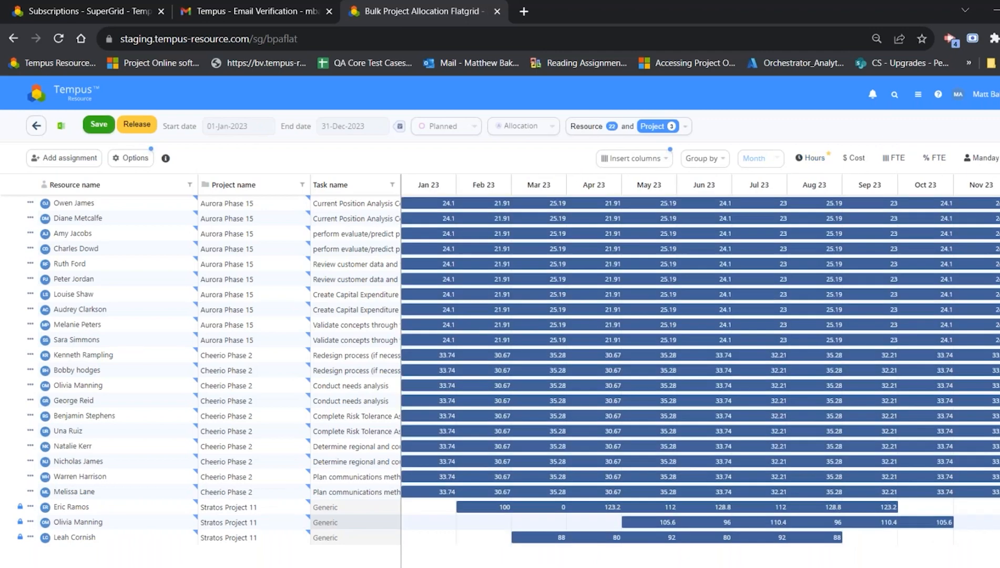
drag(631, 507, 749, 513)
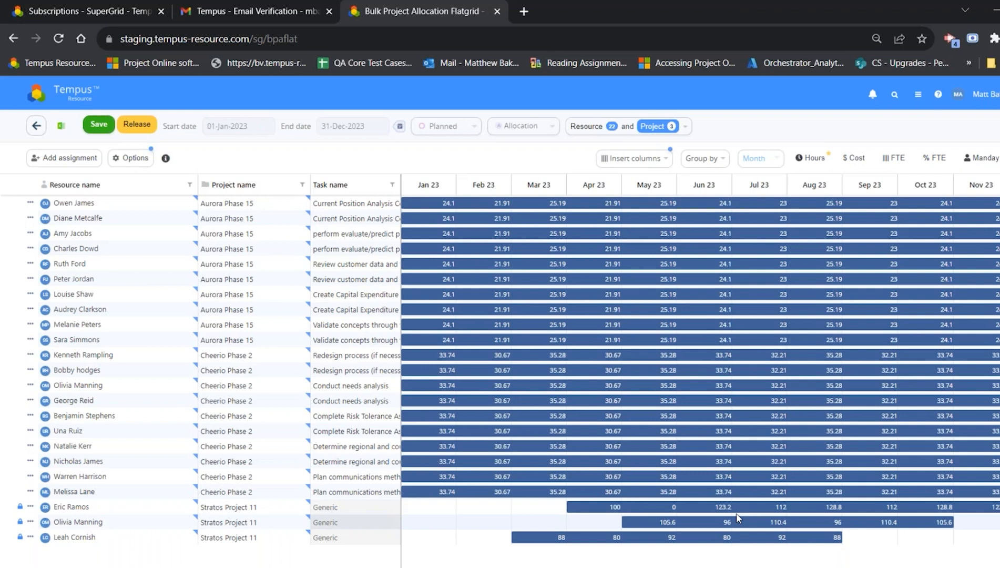
click(132, 125)
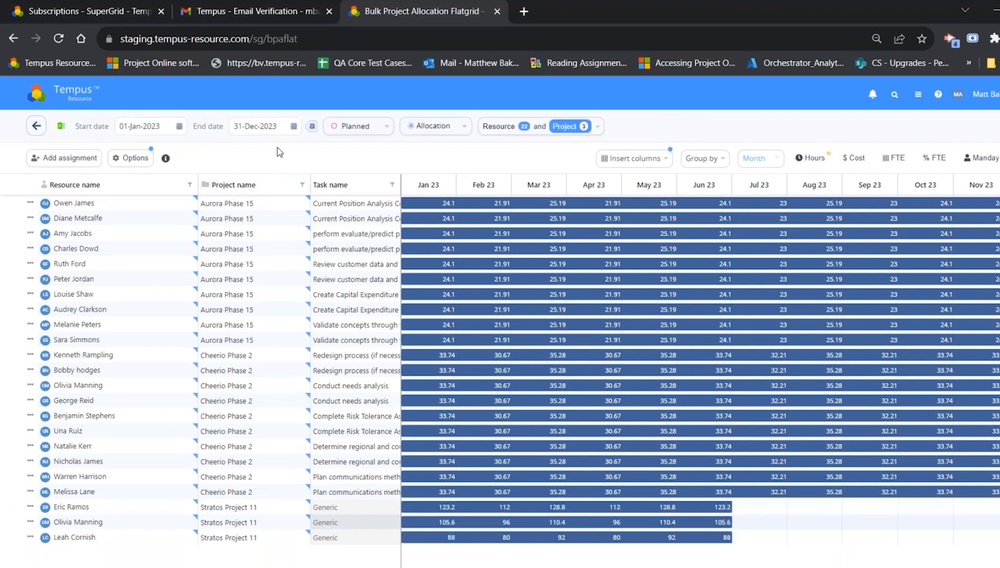
Step: Try the +3 Months, +6 Months, YTD and Next Year date presets, and return the range to Current Year
click(312, 126)
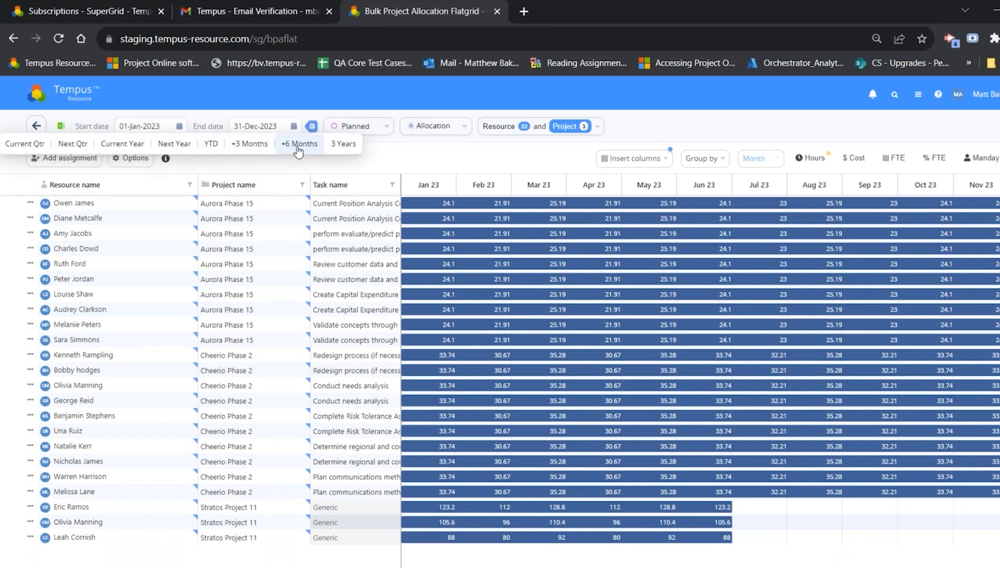
click(247, 145)
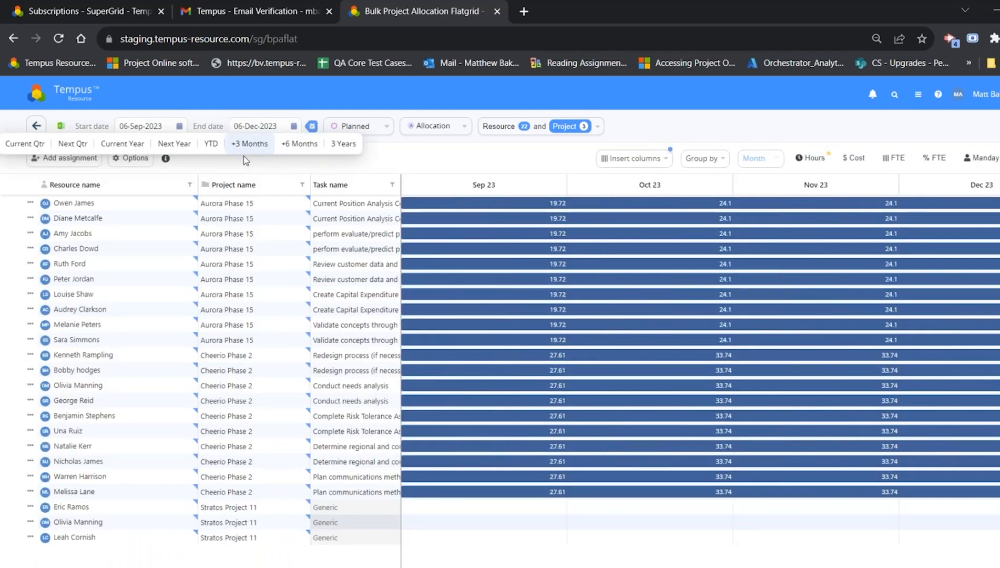
click(294, 148)
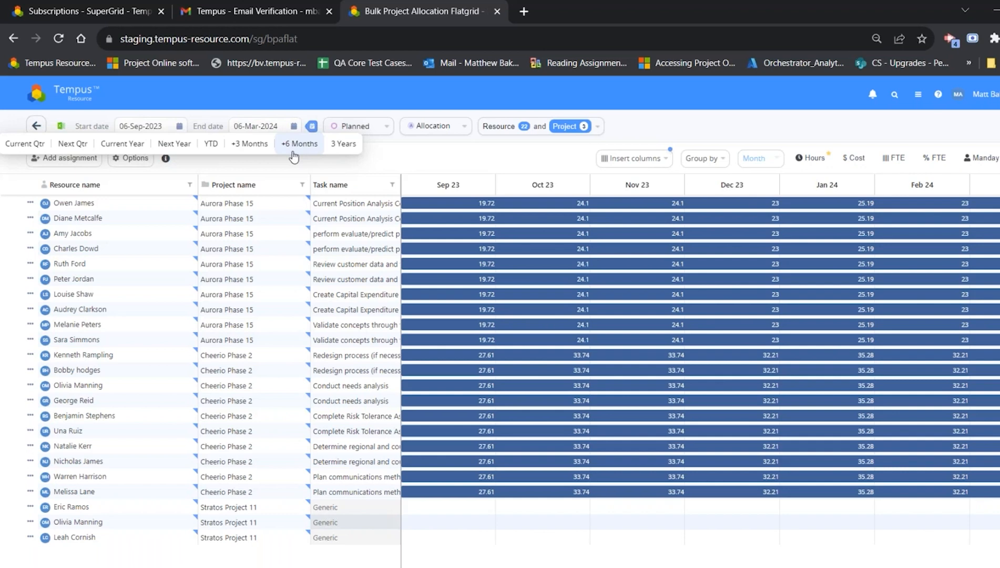
click(213, 147)
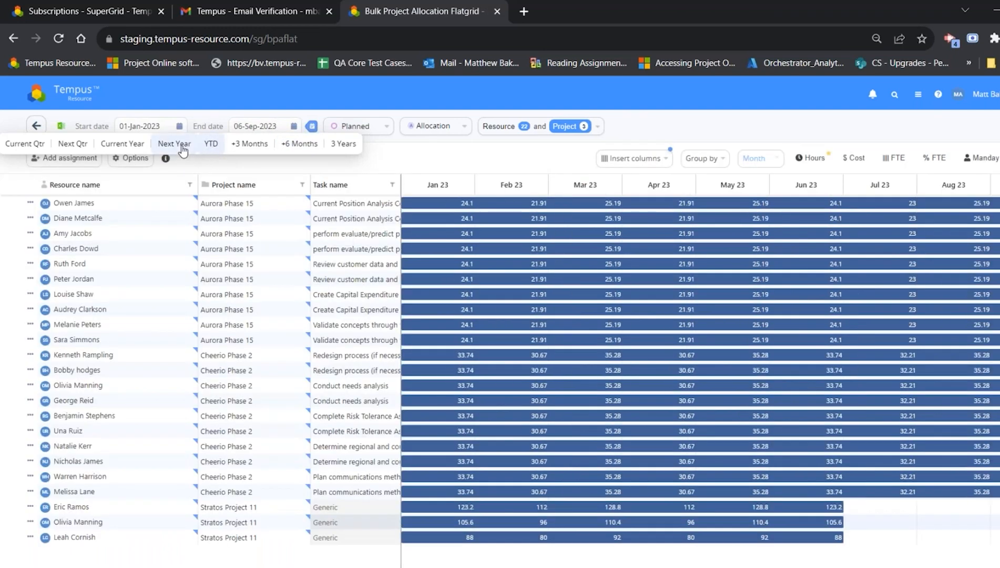
click(180, 146)
click(145, 149)
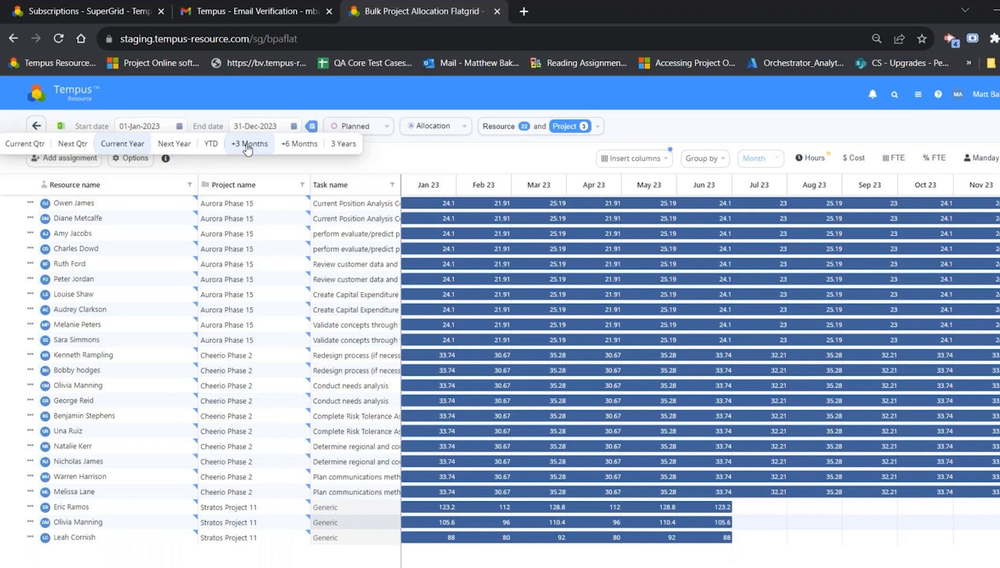
Step: Switch the grid to Hours and set its Overlay Heatmap option to Non Zero
click(135, 159)
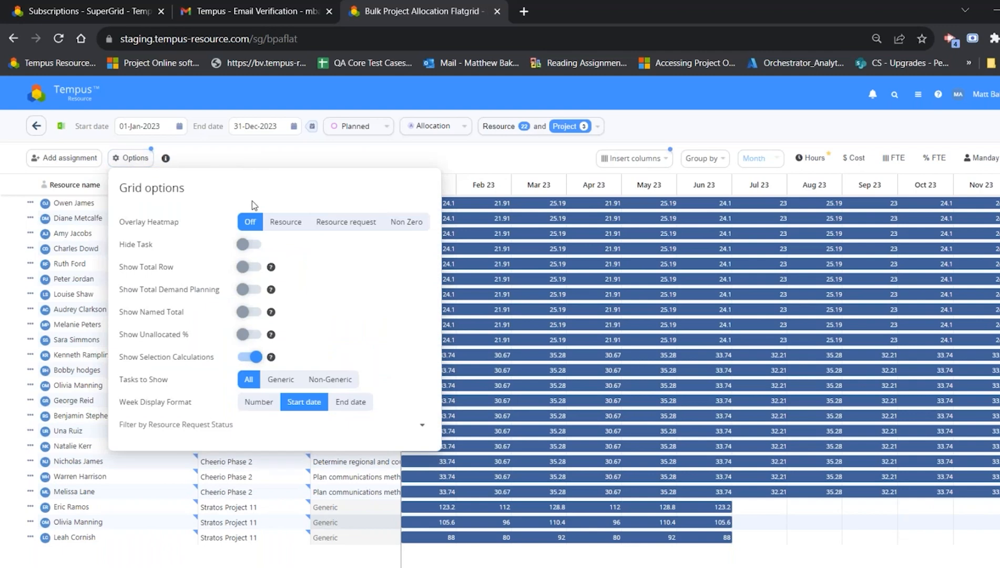
click(806, 163)
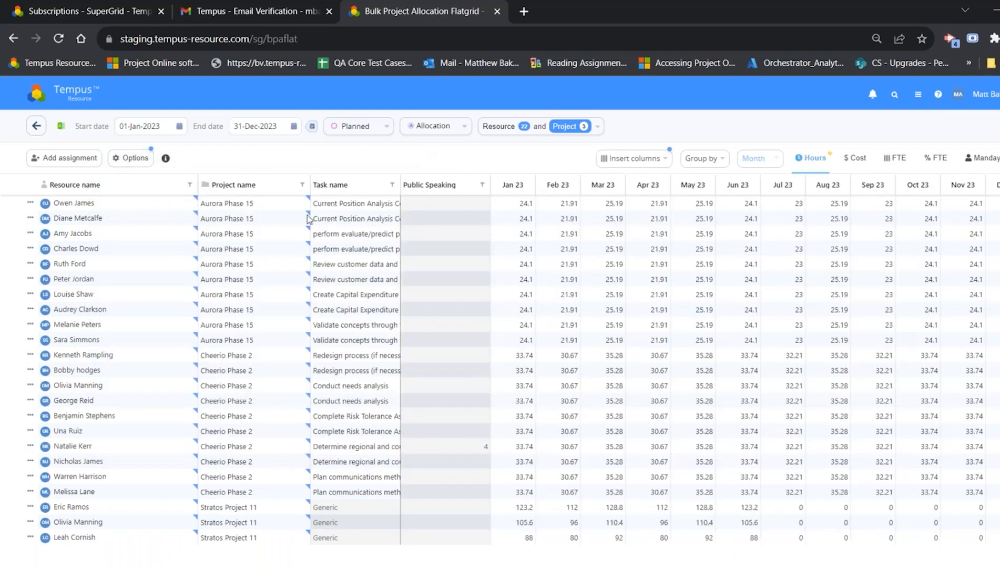
click(136, 159)
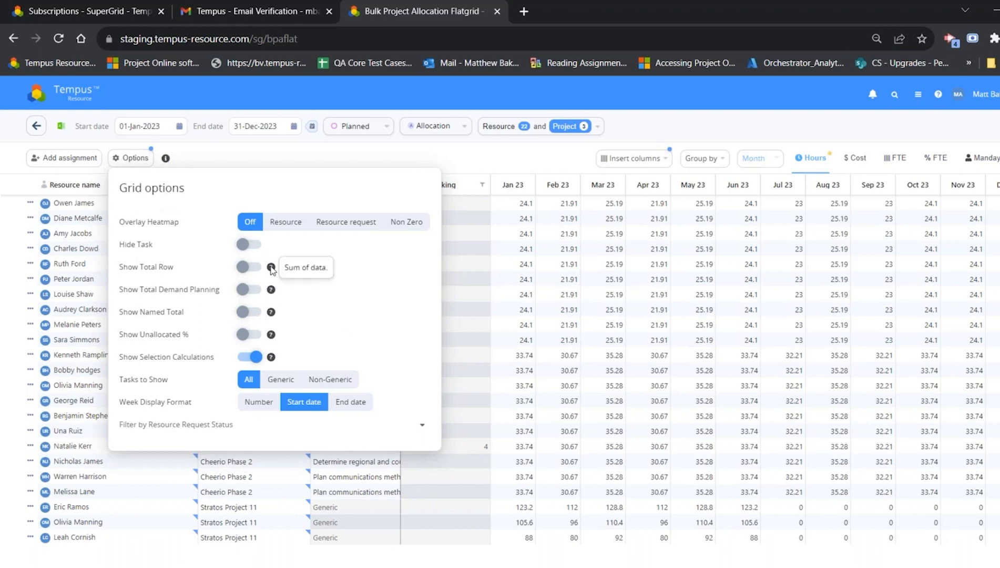
mouse_move(272, 291)
mouse_move(272, 312)
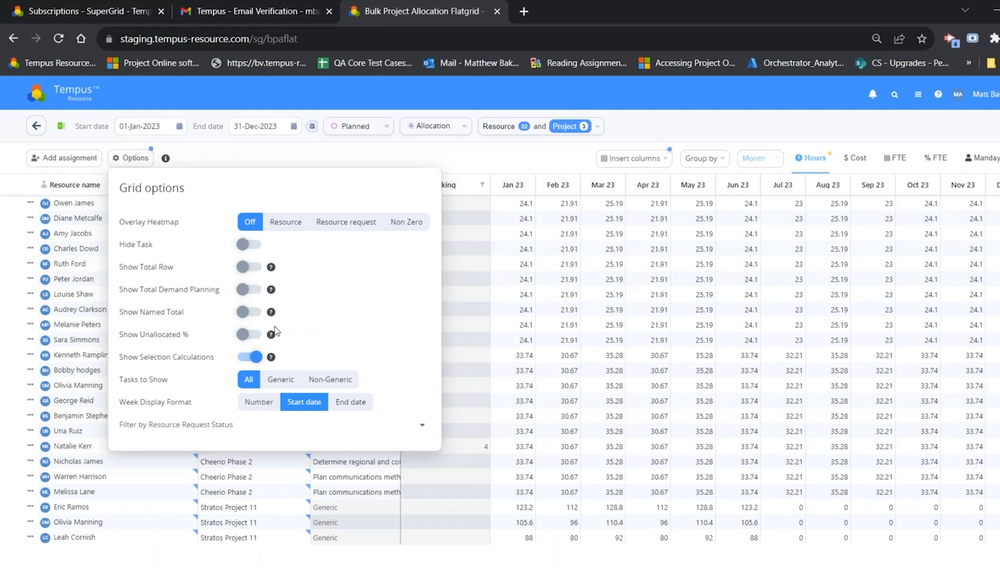
mouse_move(274, 341)
click(405, 221)
click(553, 293)
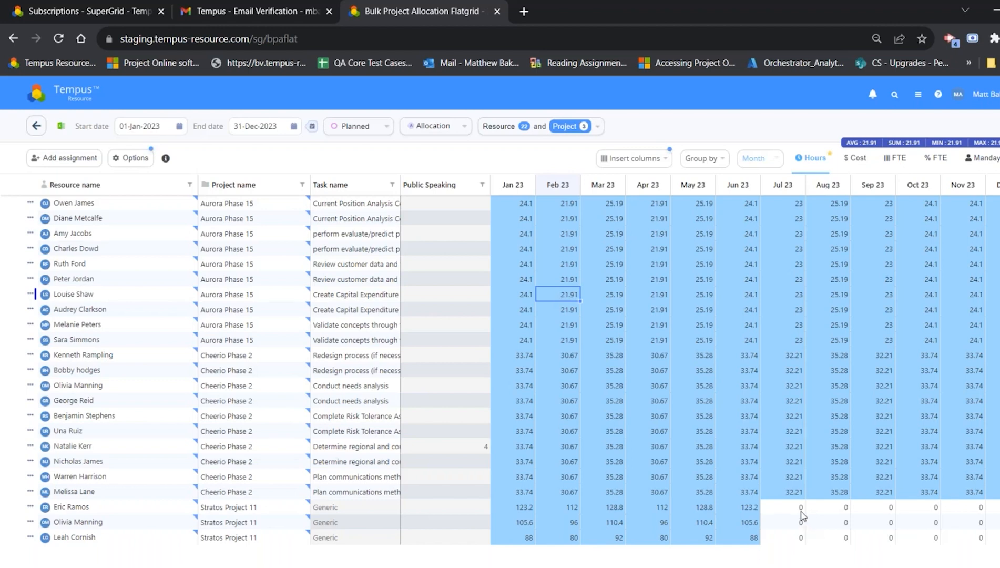
Step: Examine the zero-hour Stratos Project 11 cells from July 2023 onward and review the grid options
drag(801, 509, 841, 539)
drag(999, 550, 999, 540)
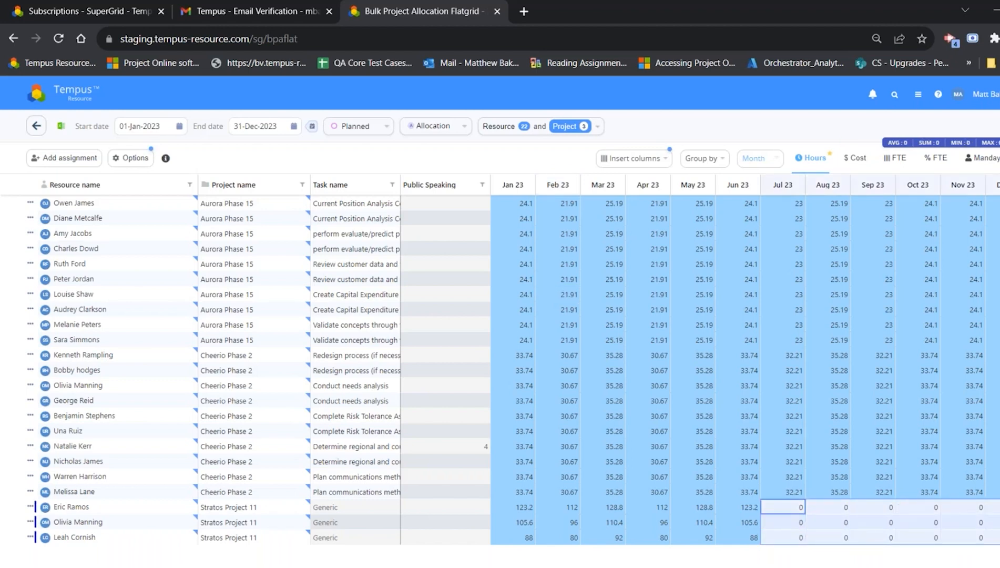
key(Escape)
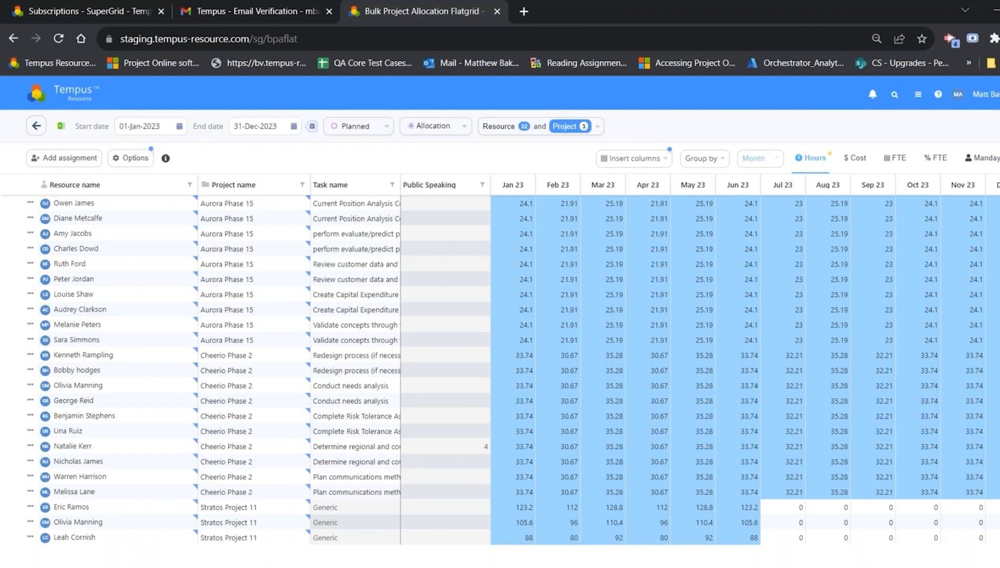
click(142, 164)
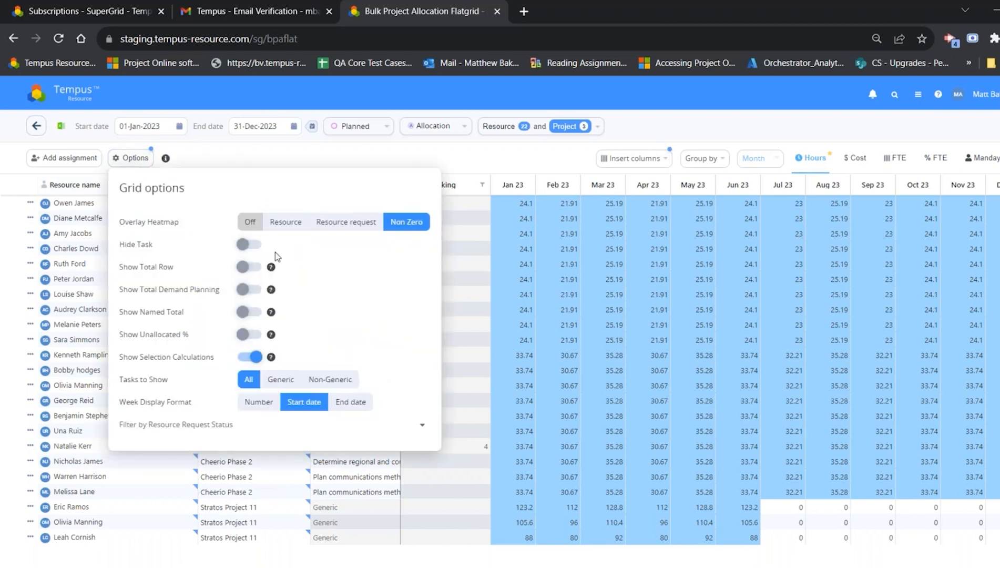
mouse_move(271, 271)
click(517, 153)
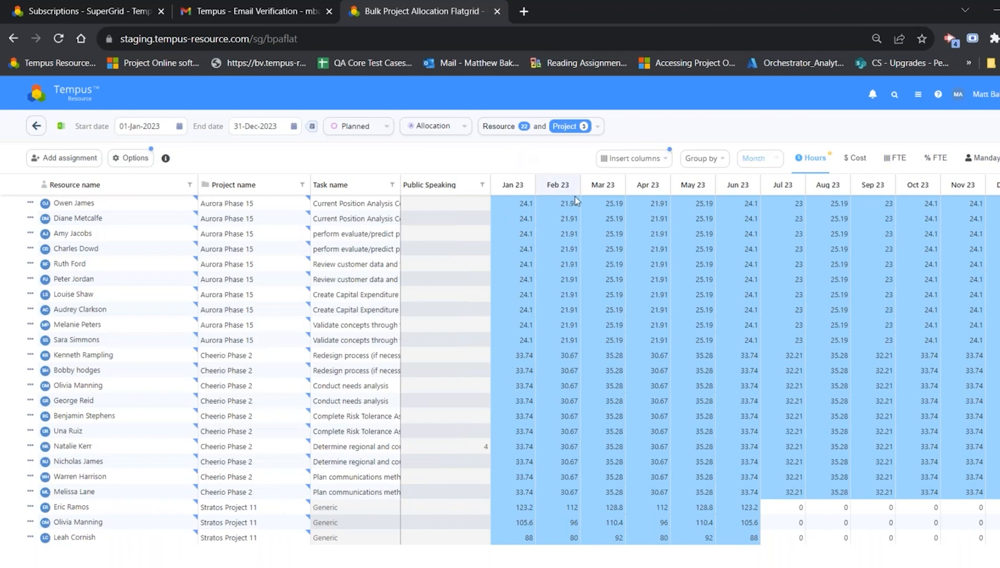
Step: Group the flatgrid's assignments by Department
click(704, 161)
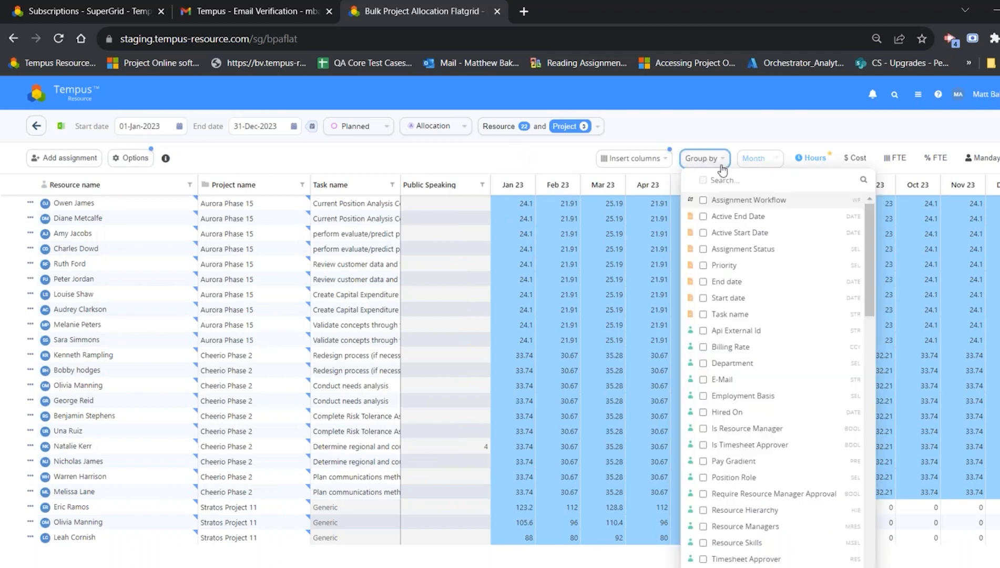
text(dep)
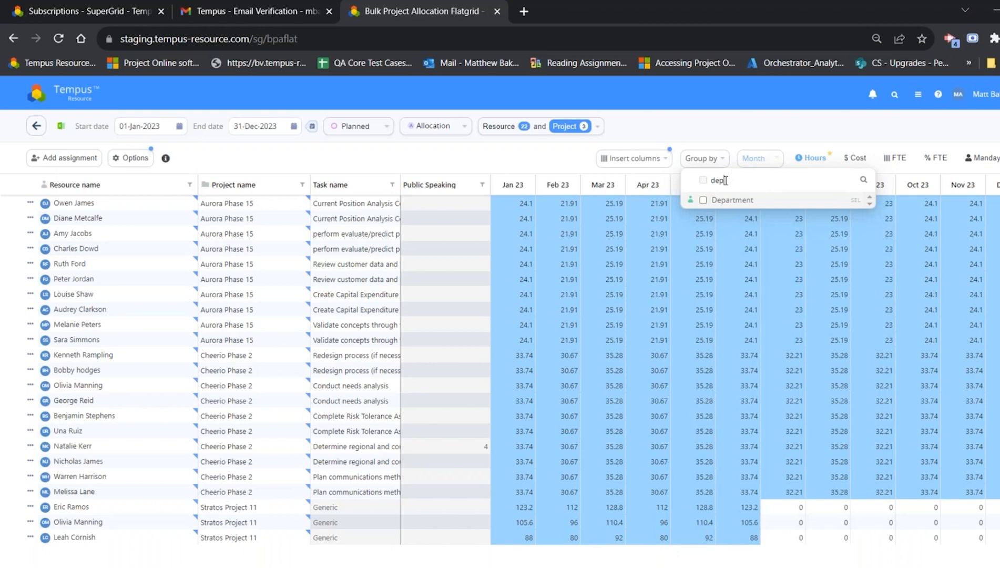
click(728, 199)
click(513, 169)
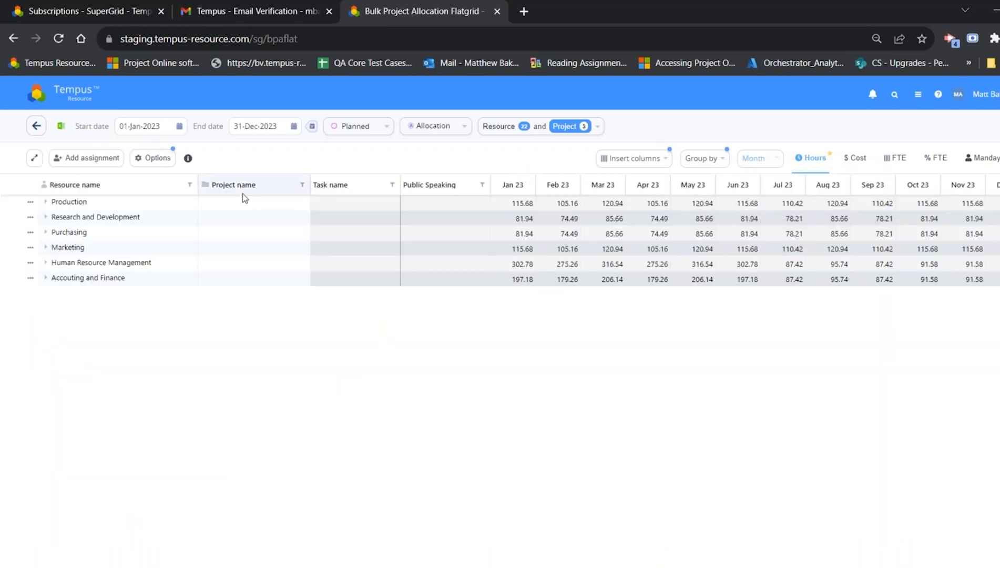
Step: Review the grid options for grouped data and examine the Production group's Net Availability and Allocation % rows
click(156, 159)
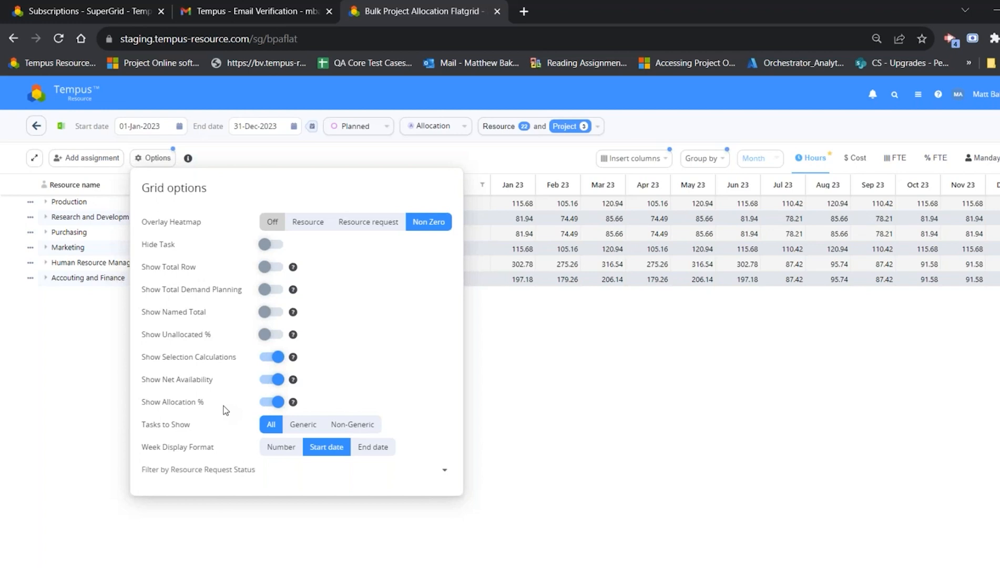
click(665, 402)
double_click(77, 202)
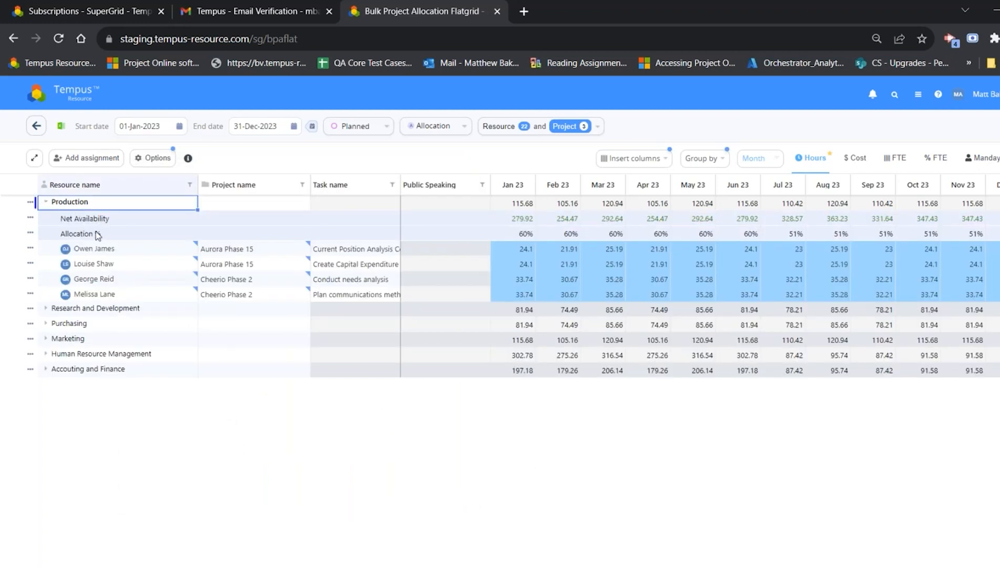
drag(506, 219, 631, 222)
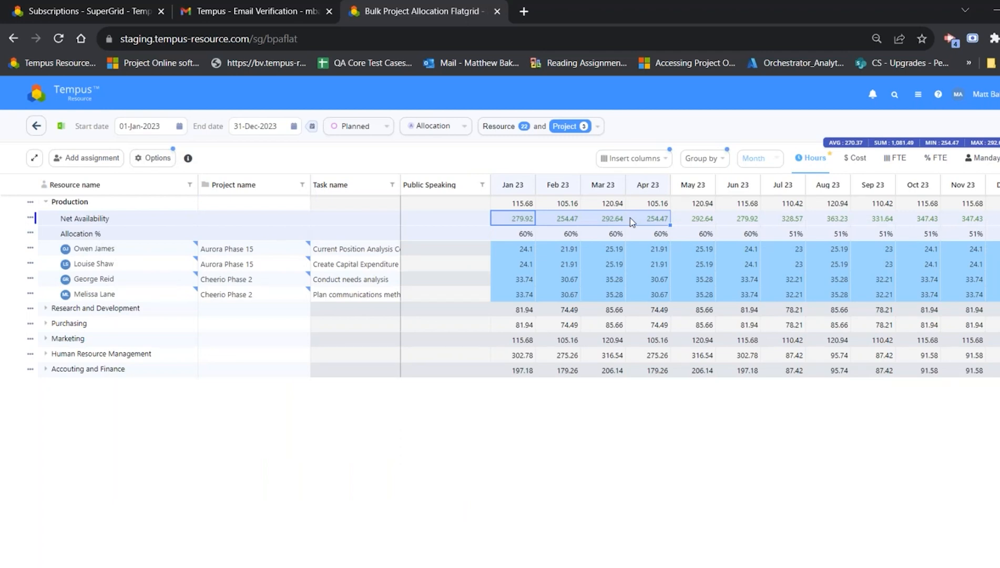
drag(505, 234, 809, 234)
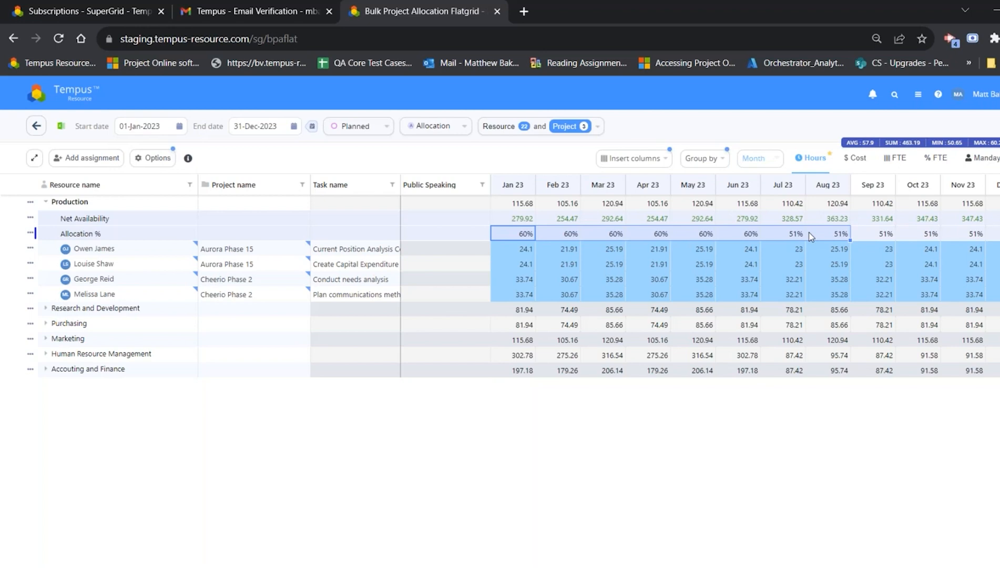
Step: Add Resource Name as a second grouping level below Department
click(636, 160)
click(646, 180)
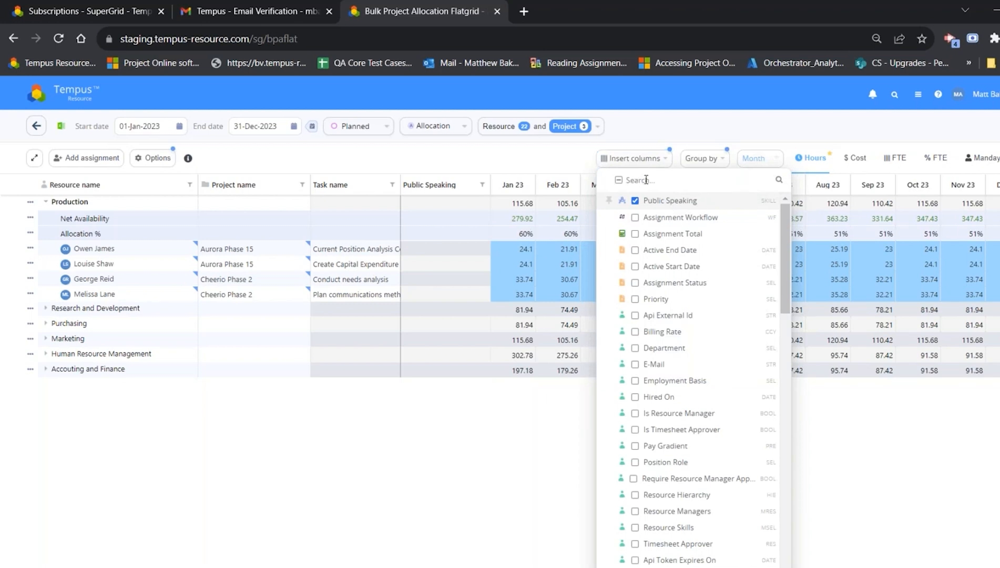
click(702, 158)
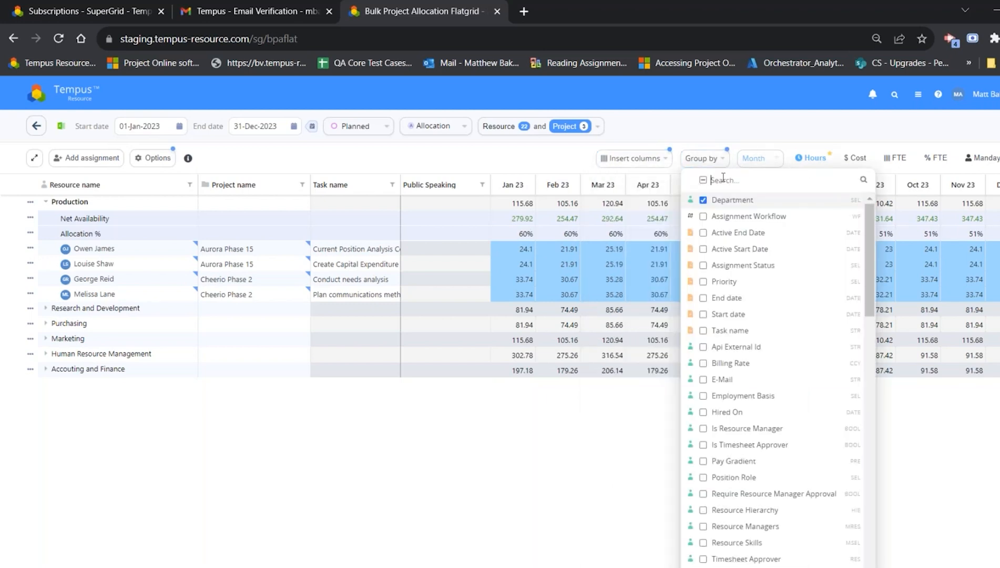
text(resource)
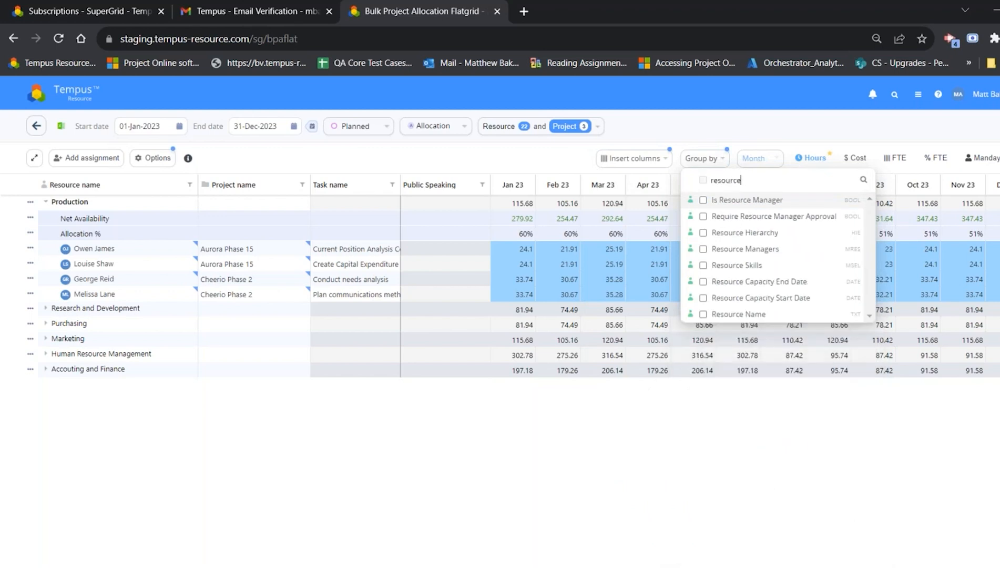
click(704, 314)
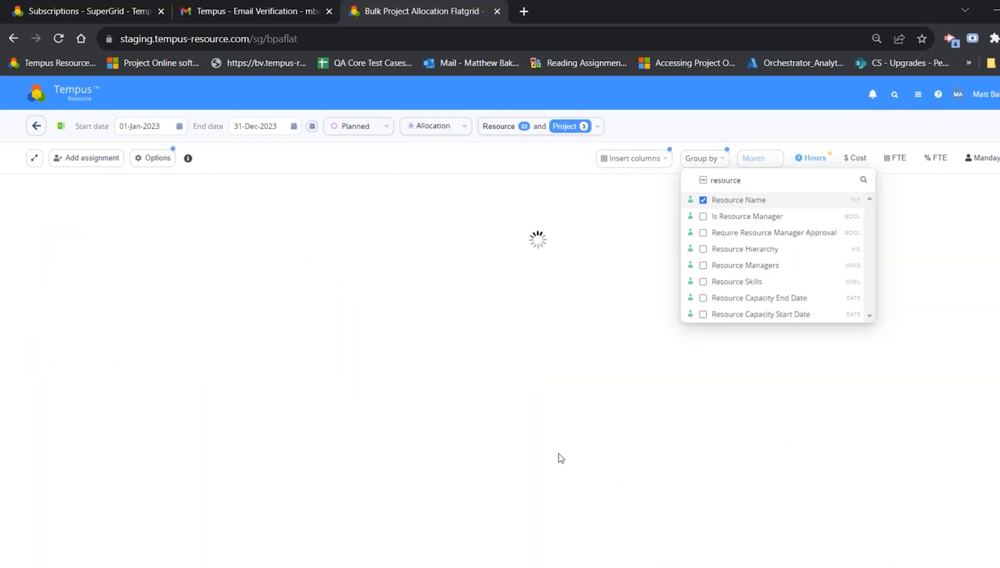
Step: Expand the Production group and its second resource to examine that resource's monthly Net Availability and Allocation %
double_click(126, 203)
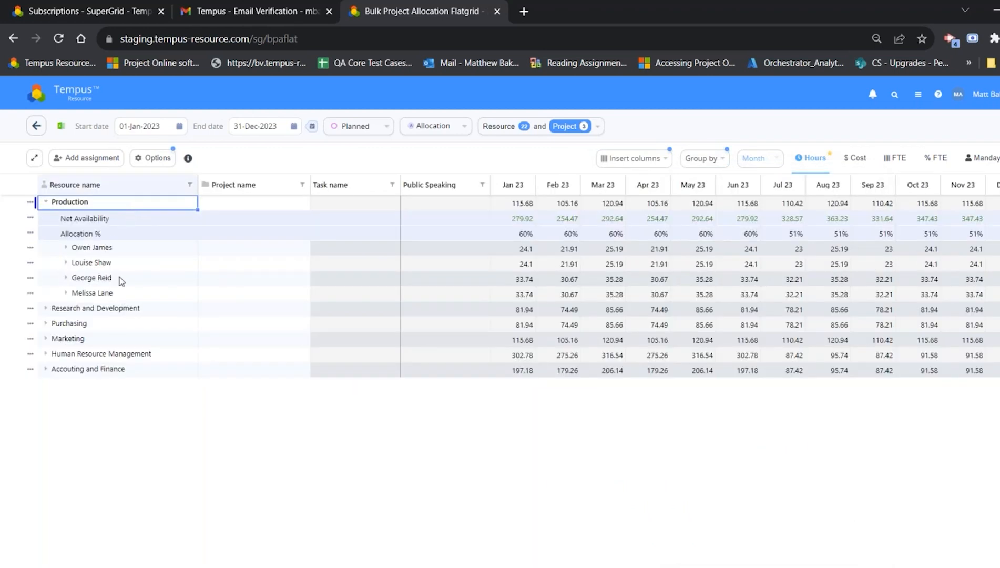
double_click(111, 263)
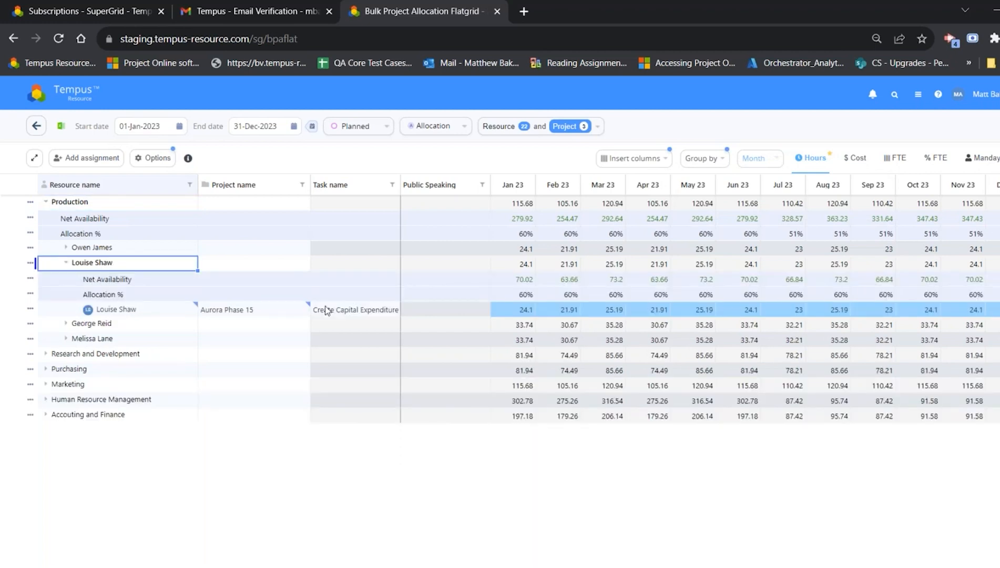
drag(508, 284, 994, 297)
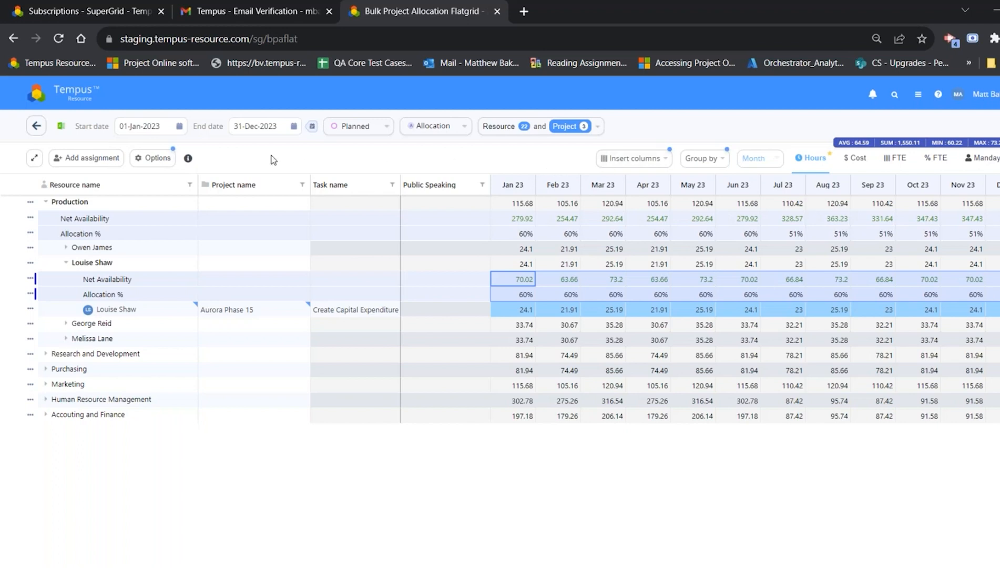
Step: Switch the flatgrid's time scale to Week
click(164, 159)
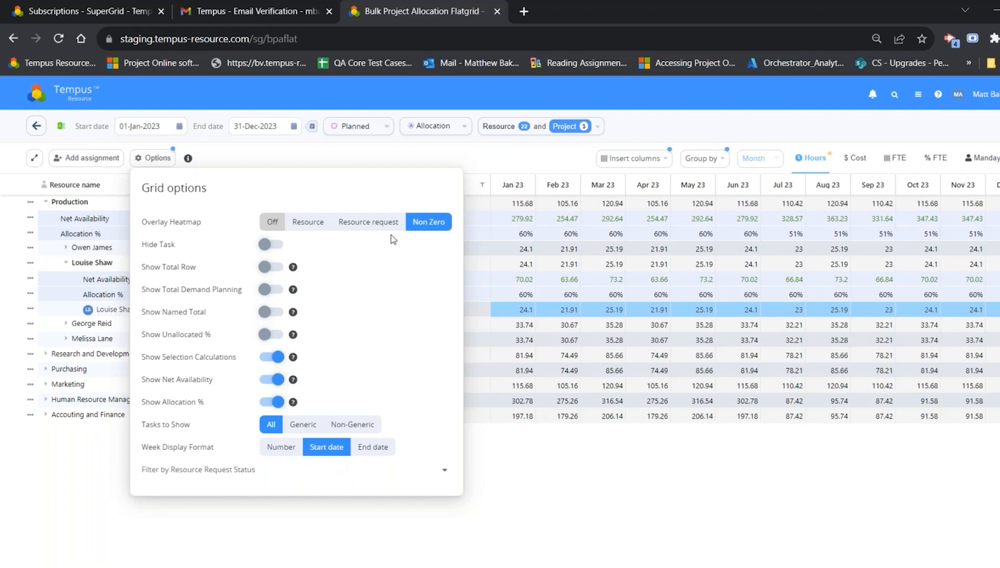
click(473, 175)
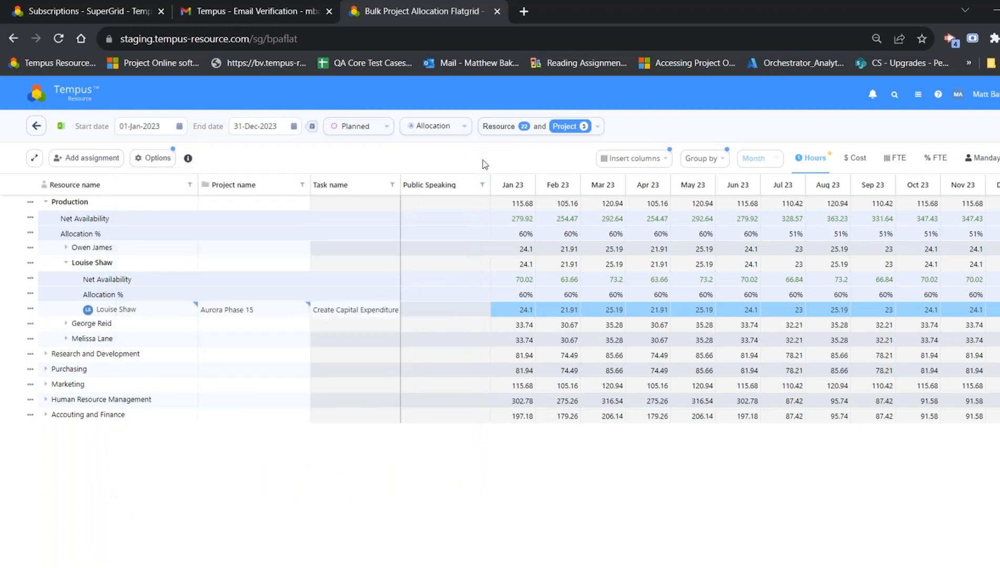
click(757, 158)
click(758, 191)
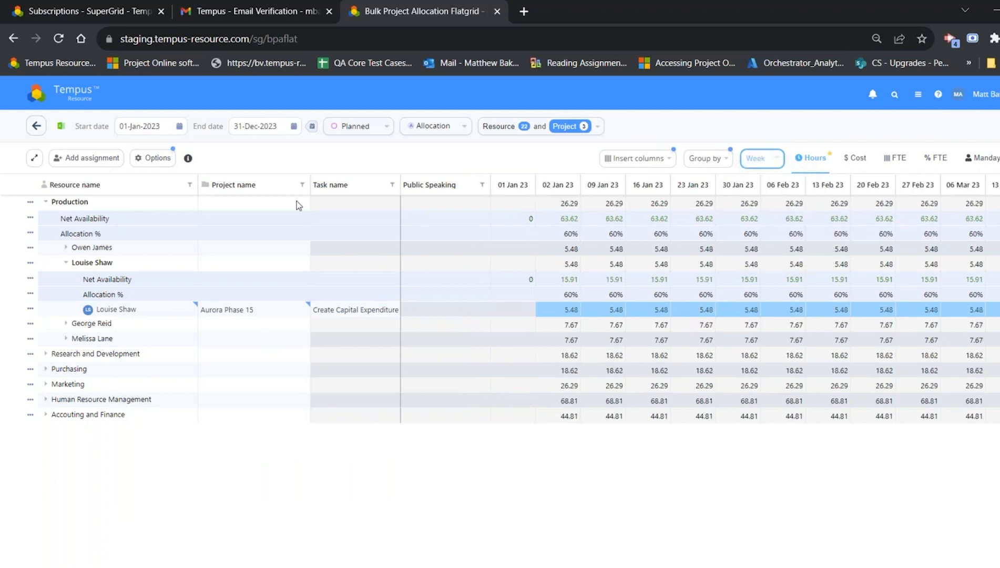
Step: Try the End date week display format in the grid options, and set the format to Number
click(139, 159)
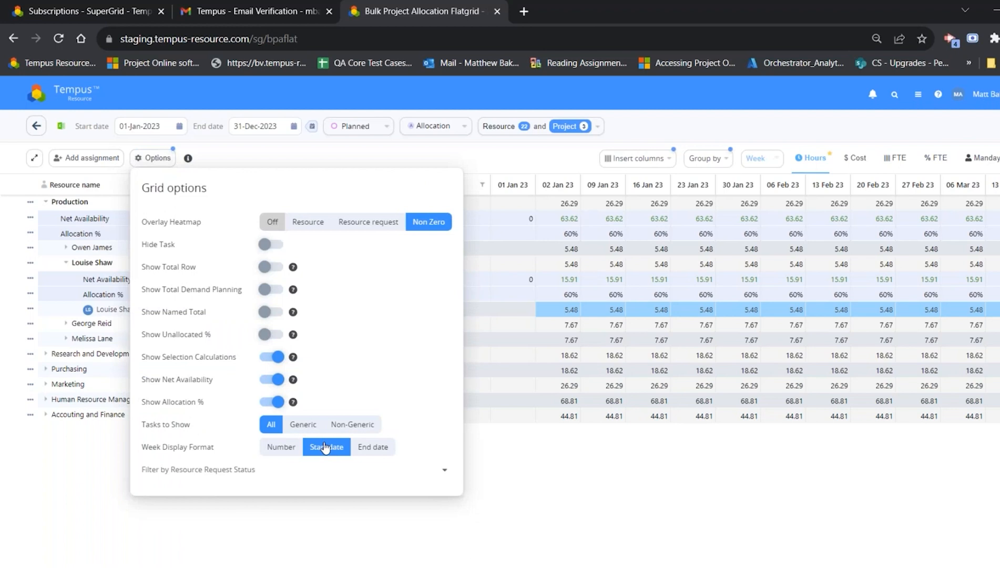
click(353, 451)
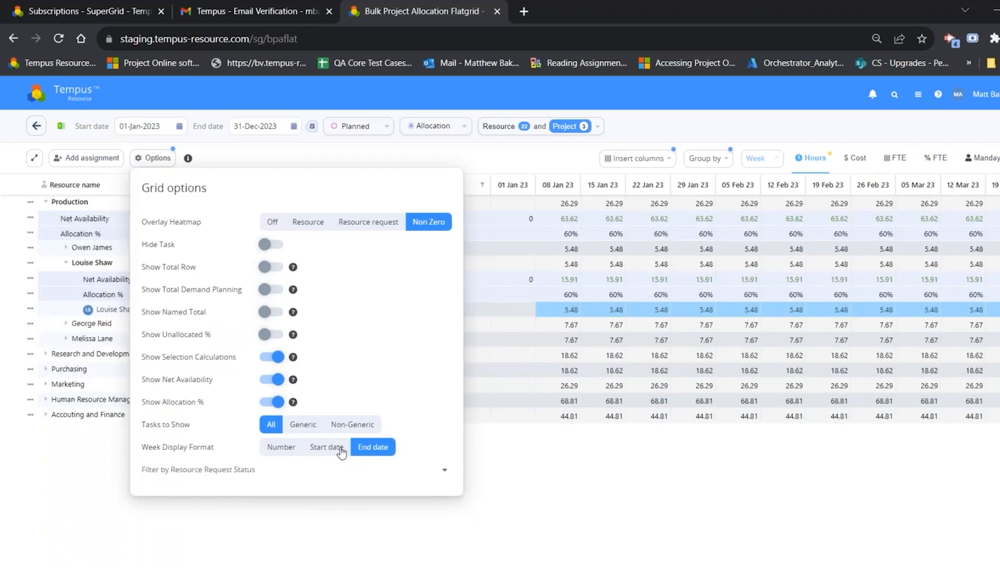
click(281, 447)
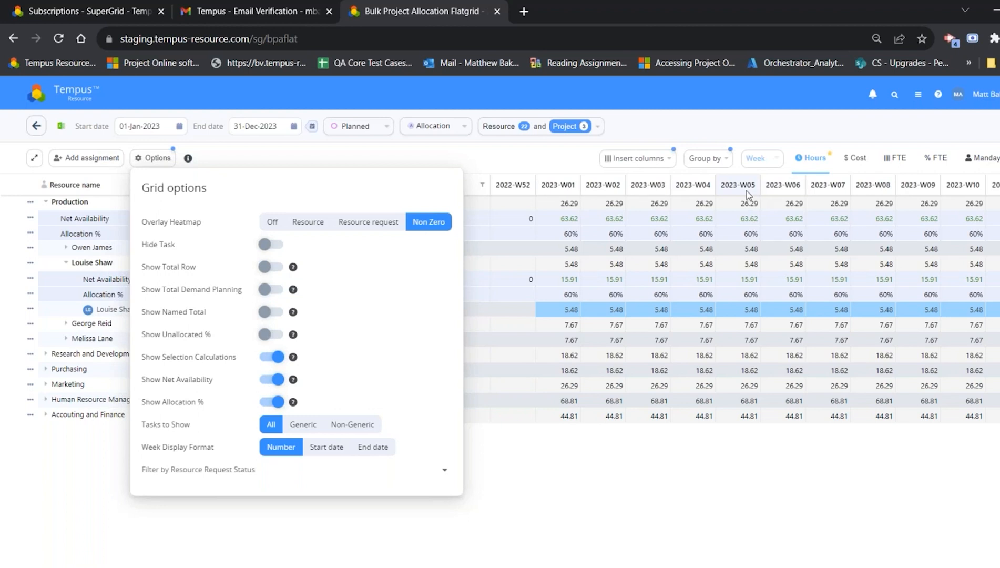
click(481, 149)
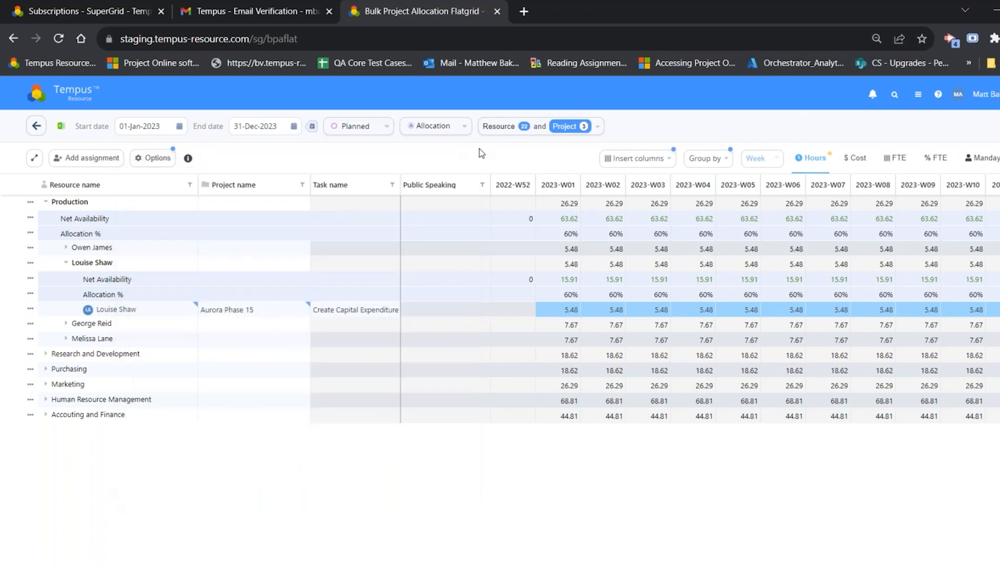
Step: Review the grid legend for the milestone symbols, Non-Zero background and heatmap colours
click(188, 159)
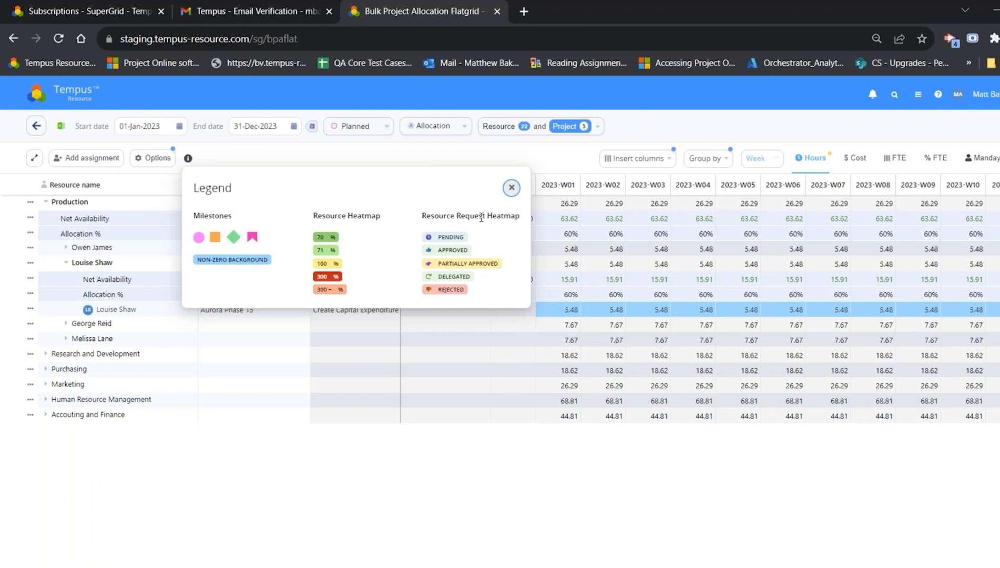
click(563, 151)
Step: Insert the C++, Java and Python skill columns into the flatgrid
click(635, 162)
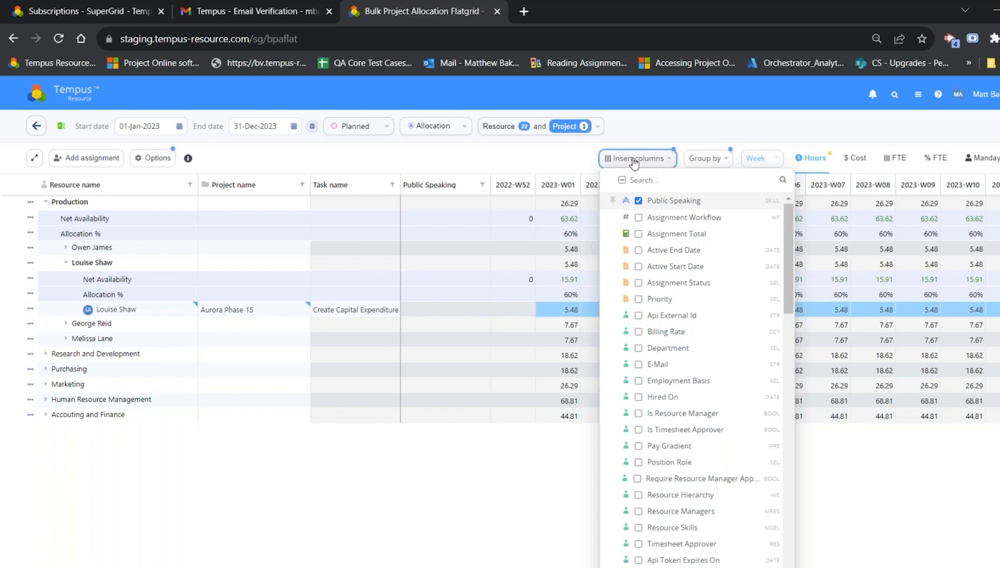
scroll(729, 410, down, 10)
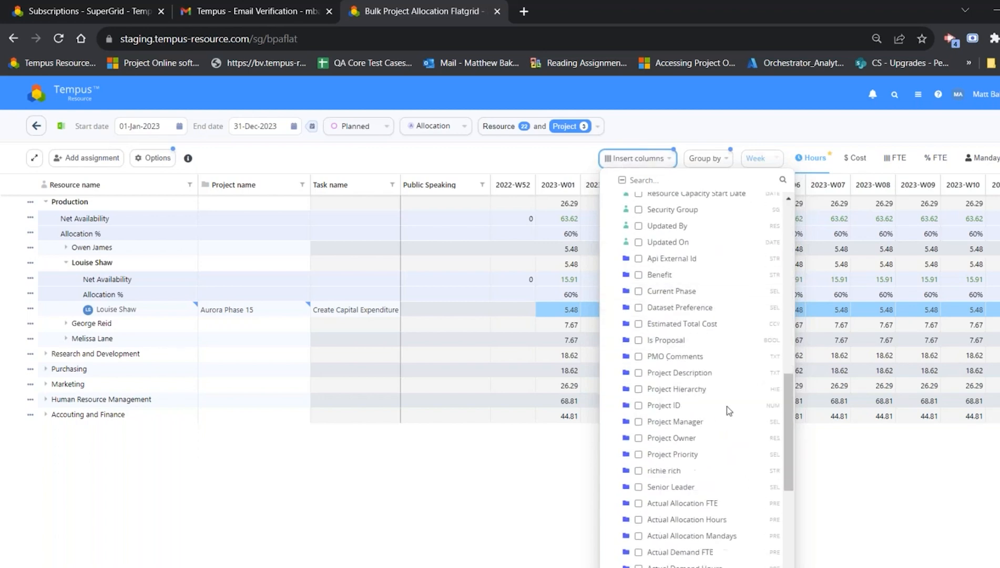
scroll(728, 410, down, 6)
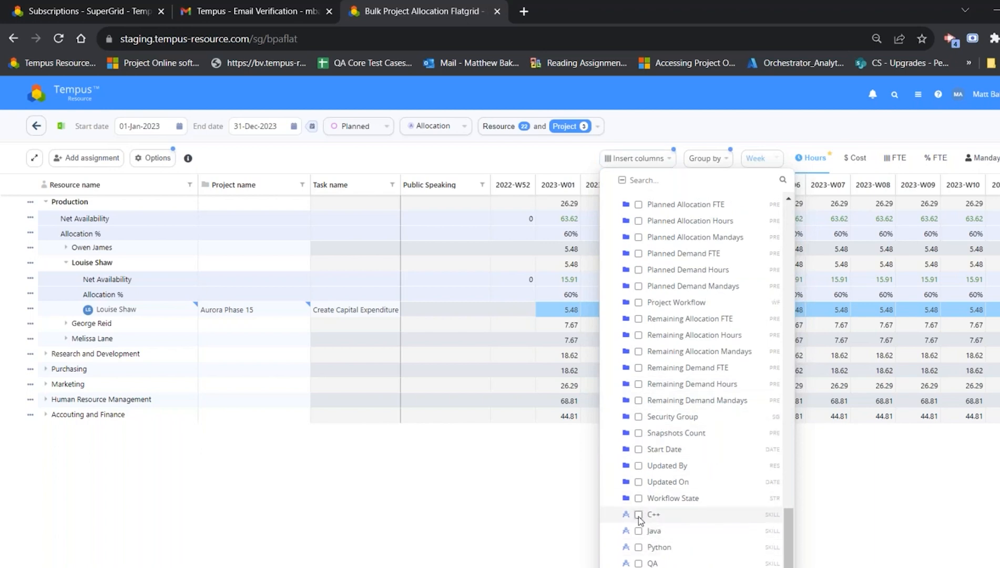
click(638, 515)
click(639, 532)
click(638, 548)
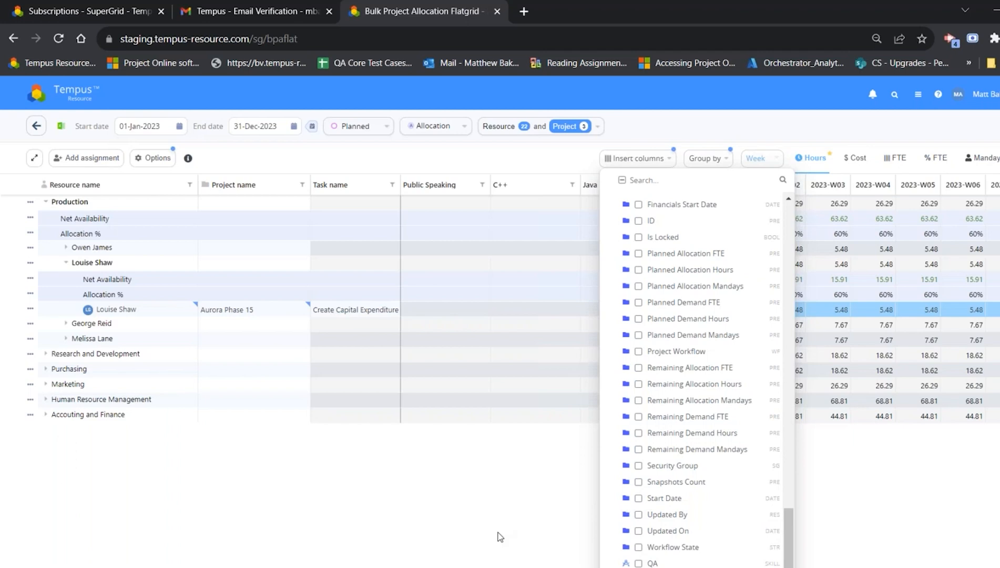
click(497, 535)
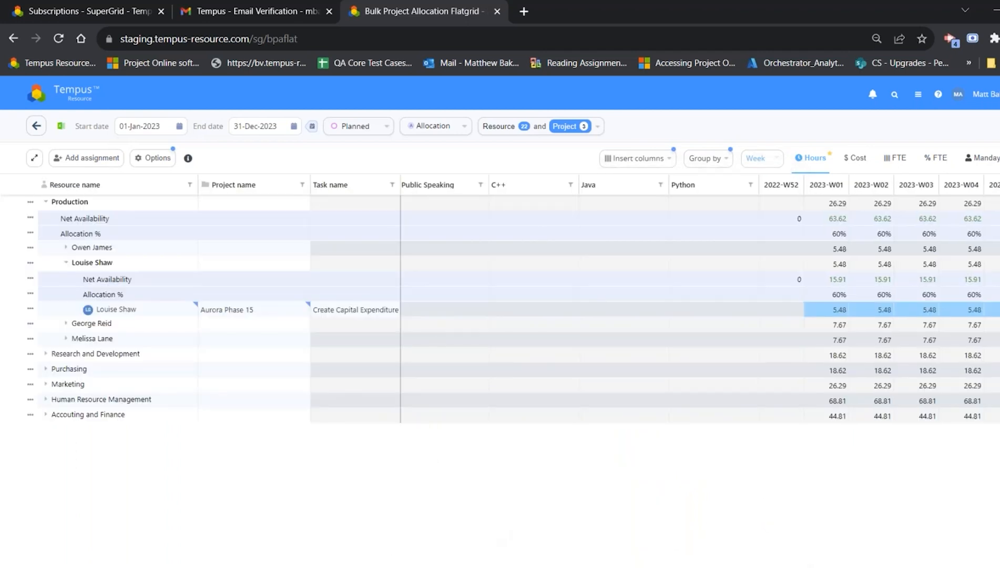
scroll(699, 309, right, 6)
scroll(699, 309, left, 5)
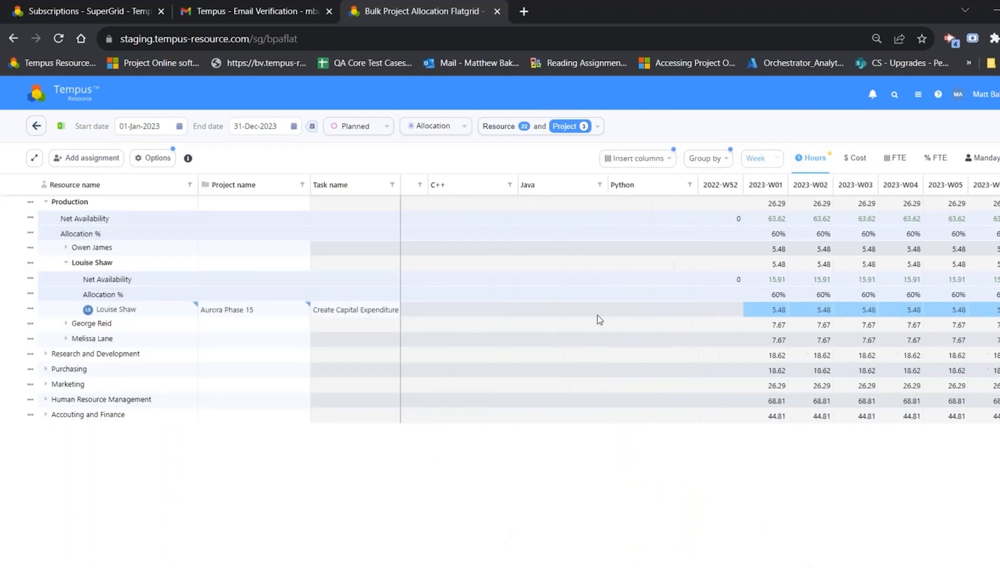
Step: Insert the Assignment Total column into the flatgrid
click(658, 161)
scroll(660, 305, up, 15)
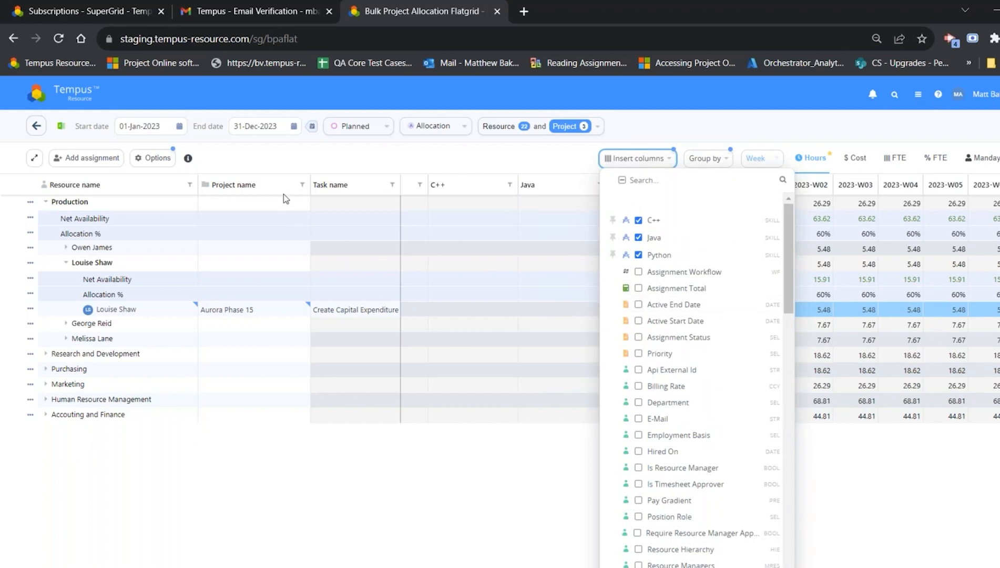
click(300, 172)
click(152, 157)
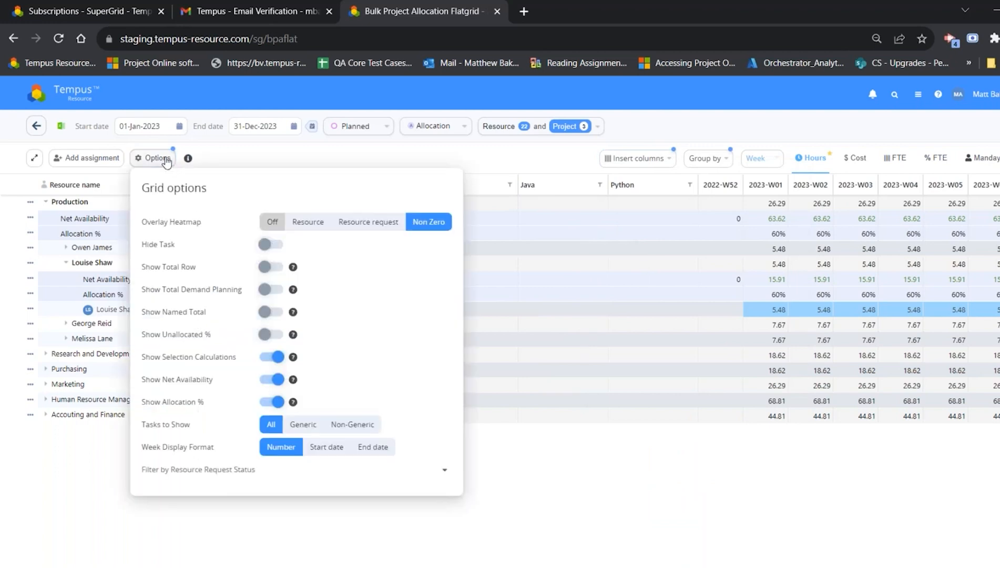
click(216, 158)
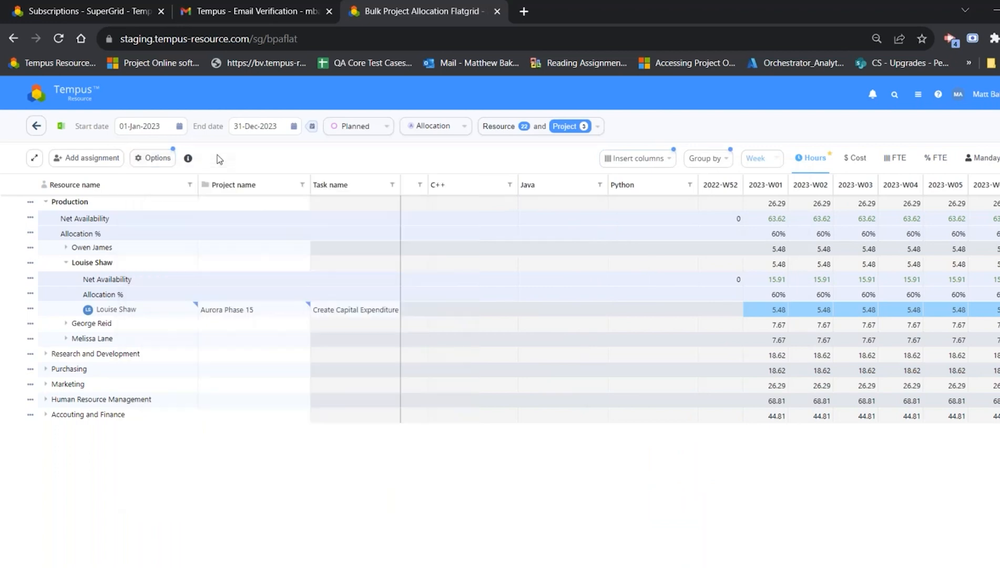
click(642, 167)
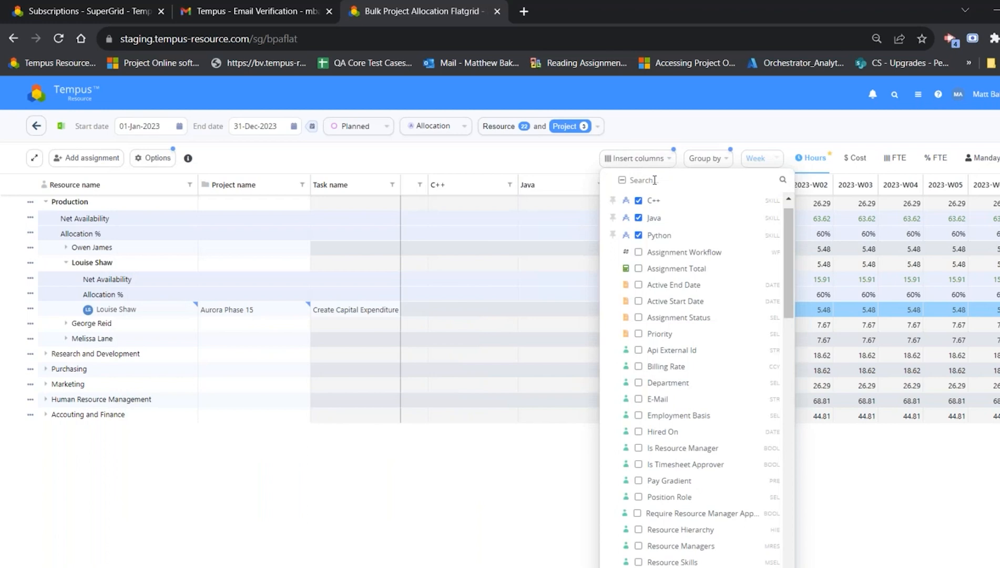
click(663, 267)
click(506, 161)
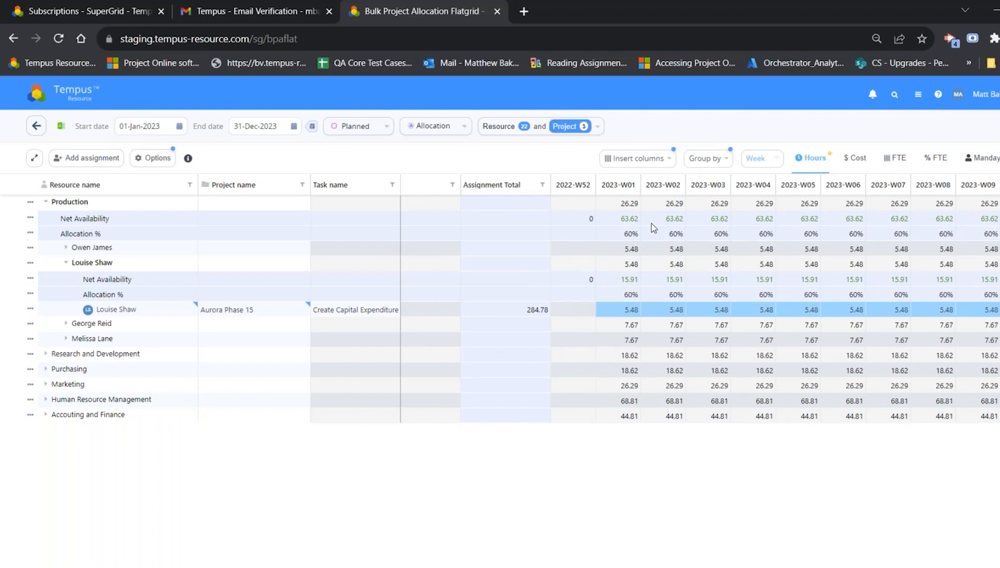
Step: Pin the flatgrid columns up to and including the Java skill column
click(647, 161)
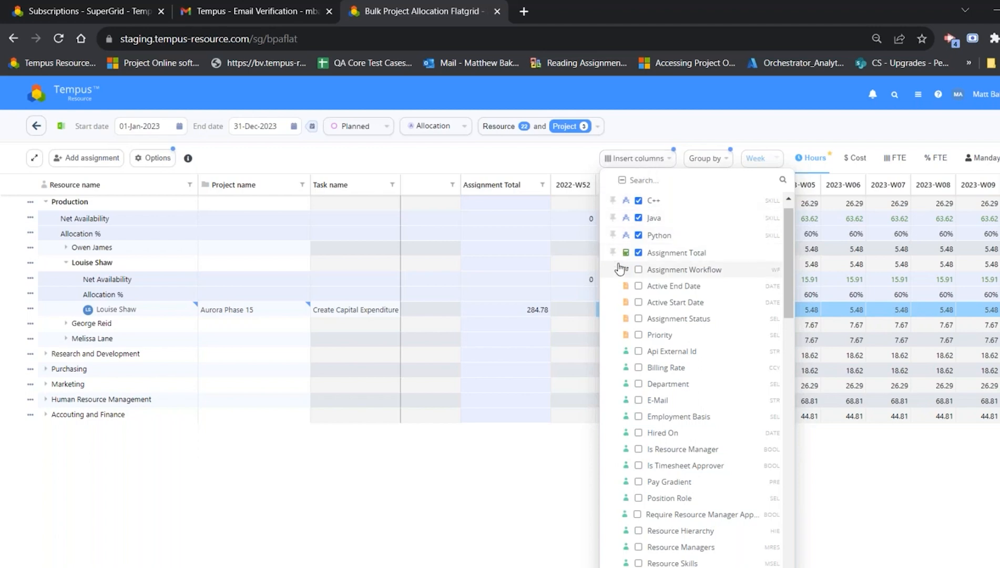
click(614, 218)
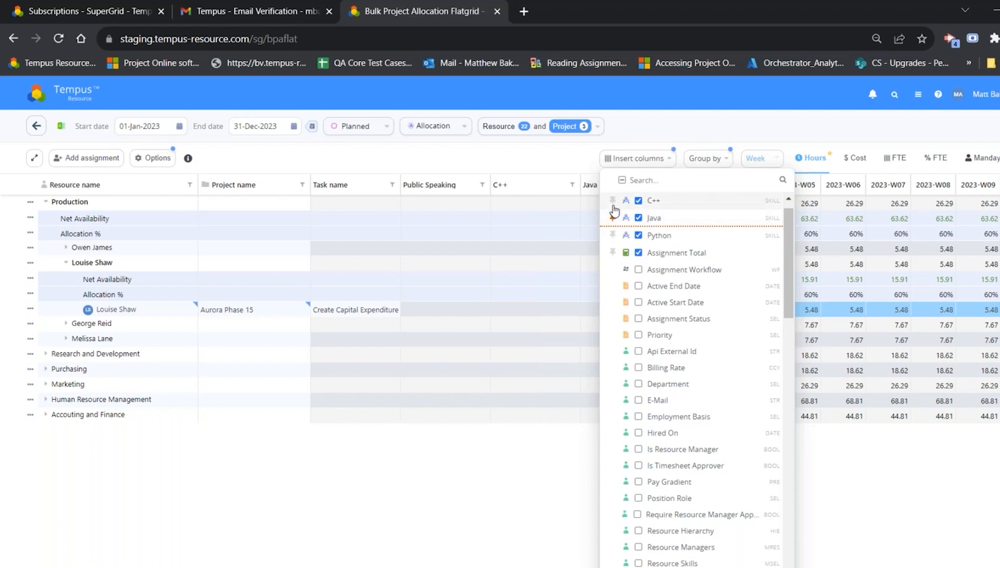
click(377, 534)
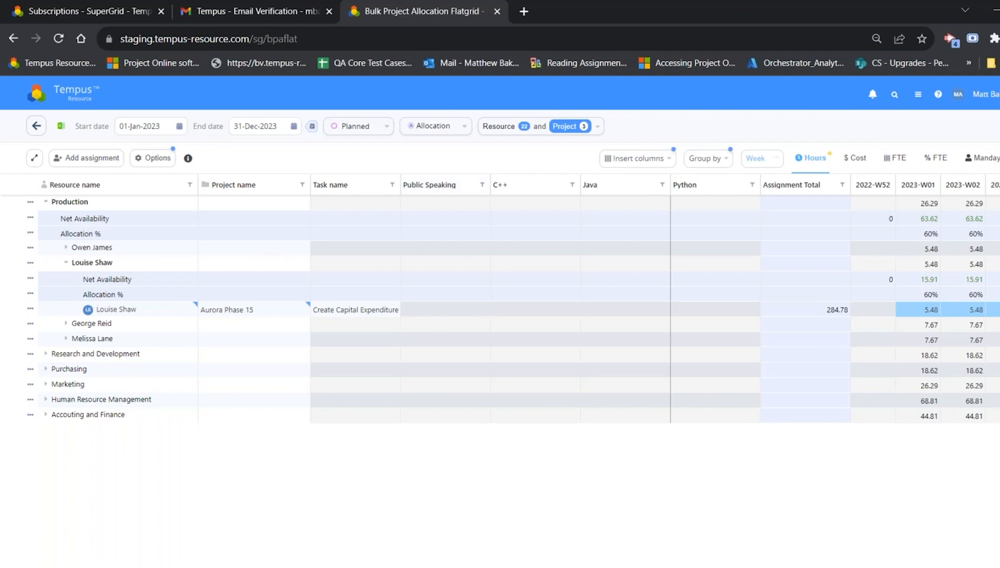
Step: Examine the pinned columns against the unpinned Python, Assignment Total and weekly columns across the year
scroll(835, 297, right, 10)
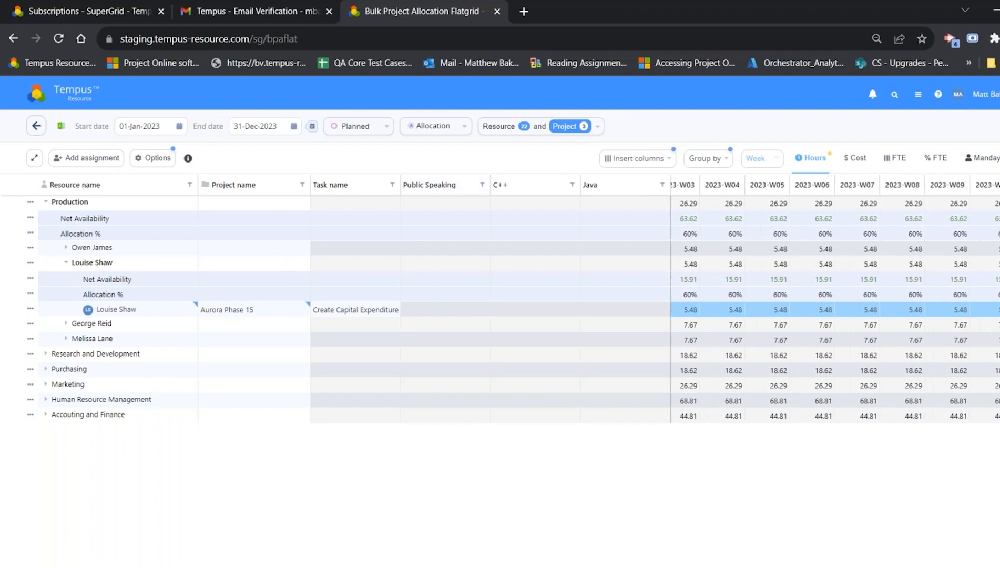
scroll(834, 297, left, 7)
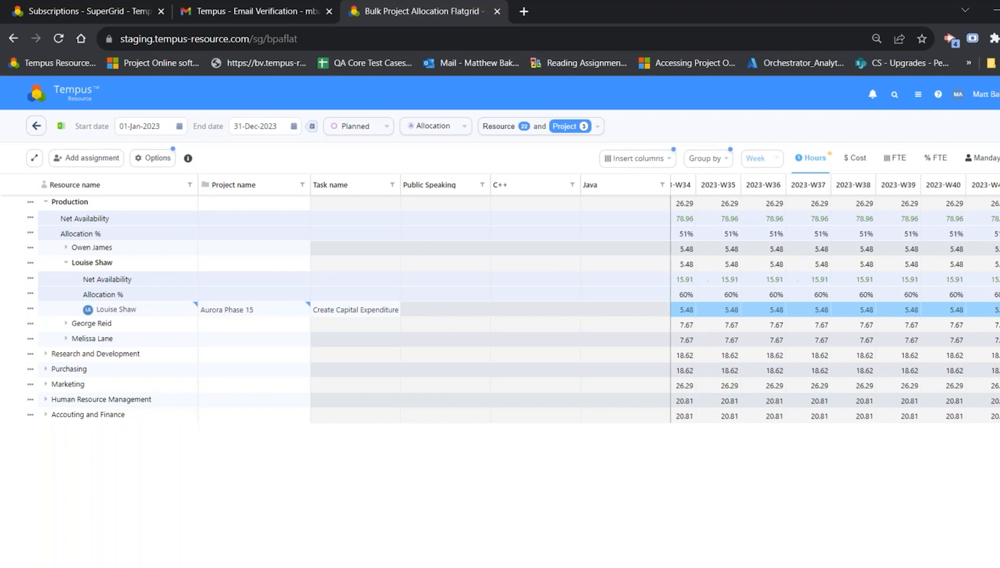
scroll(684, 217, left, 3)
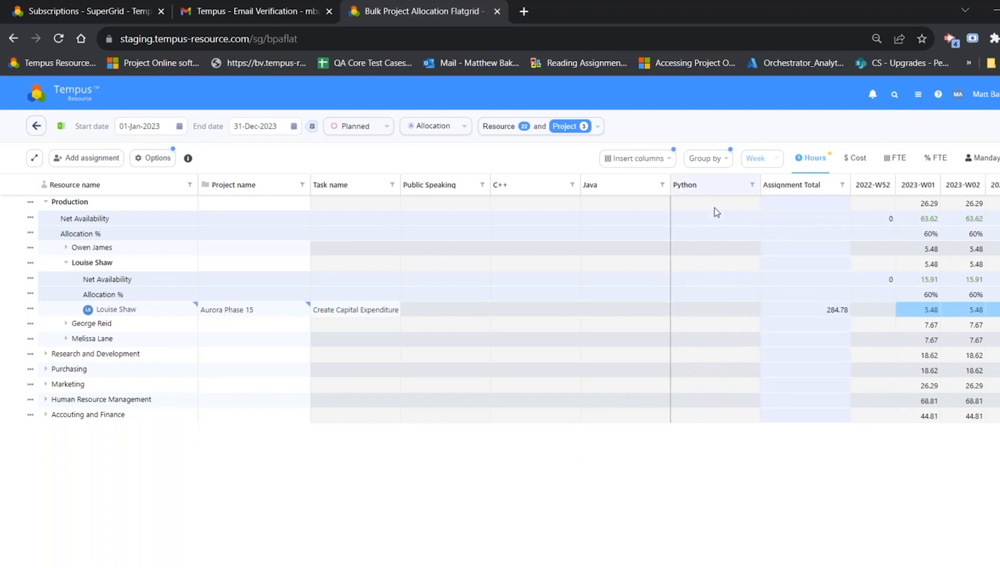
scroll(835, 297, right, 3)
scroll(835, 297, left, 3)
scroll(835, 297, right, 10)
scroll(834, 297, right, 8)
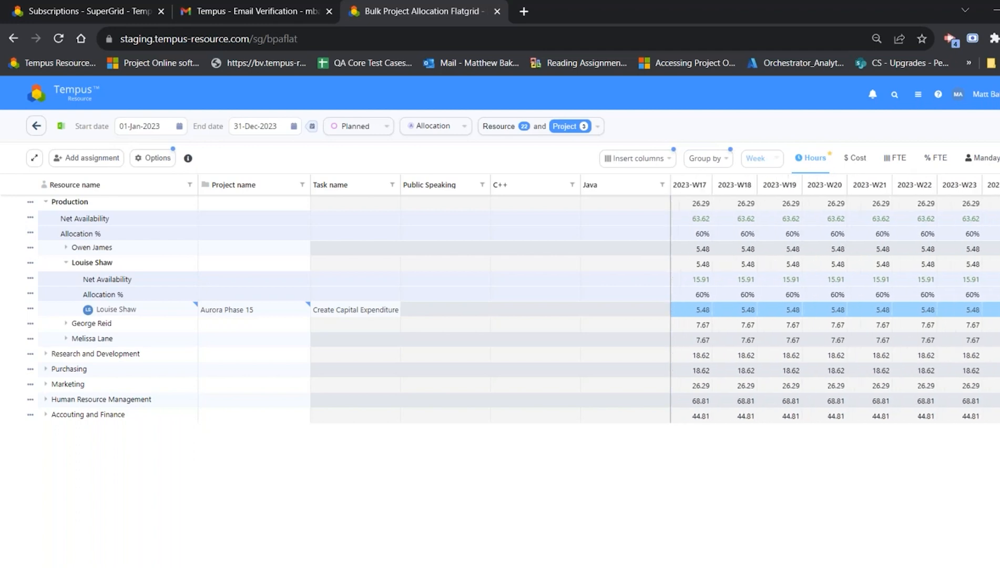
scroll(834, 297, left, 18)
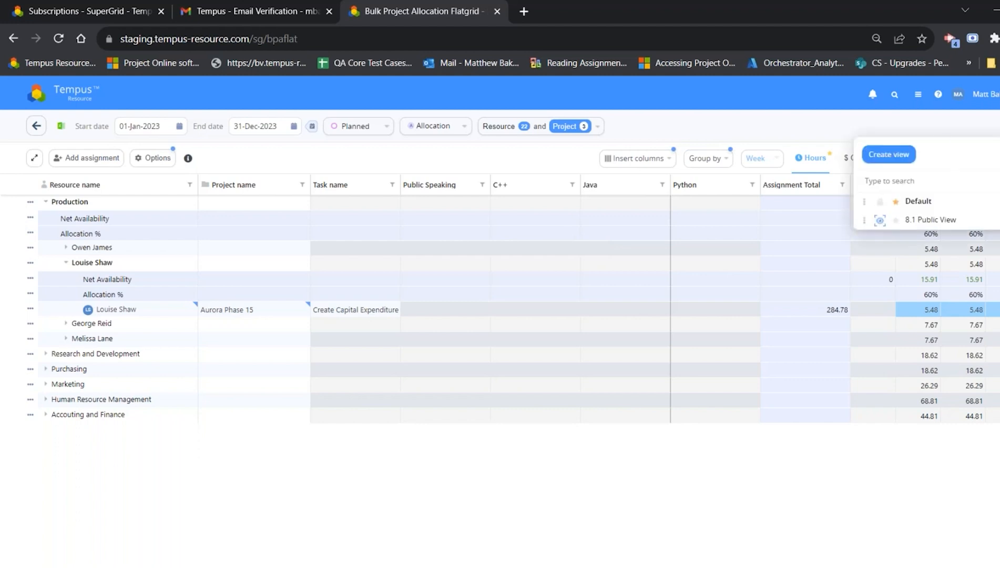
Step: Create three new flatgrid views and rearrange the order of the view list
click(893, 158)
click(893, 157)
click(892, 155)
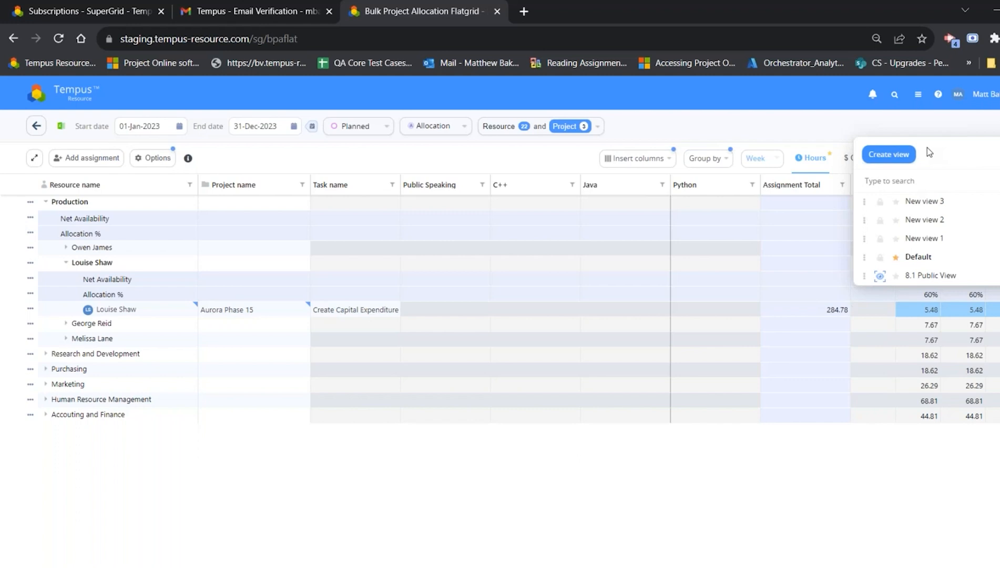
drag(863, 258, 873, 195)
drag(864, 257, 878, 229)
click(684, 132)
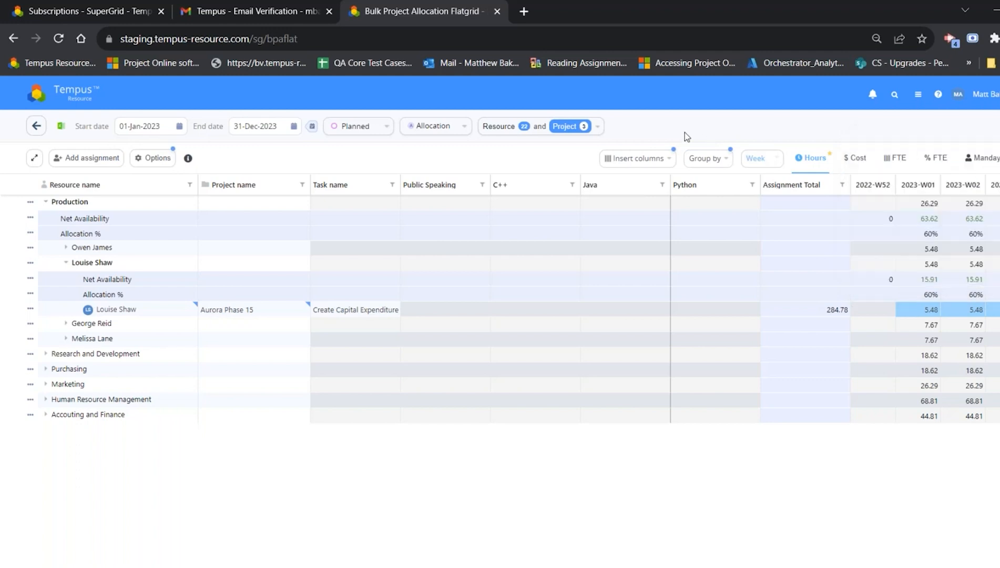
Step: Open the BPA Flatgrid's 8.1 Public View in the admin View Management settings
click(78, 95)
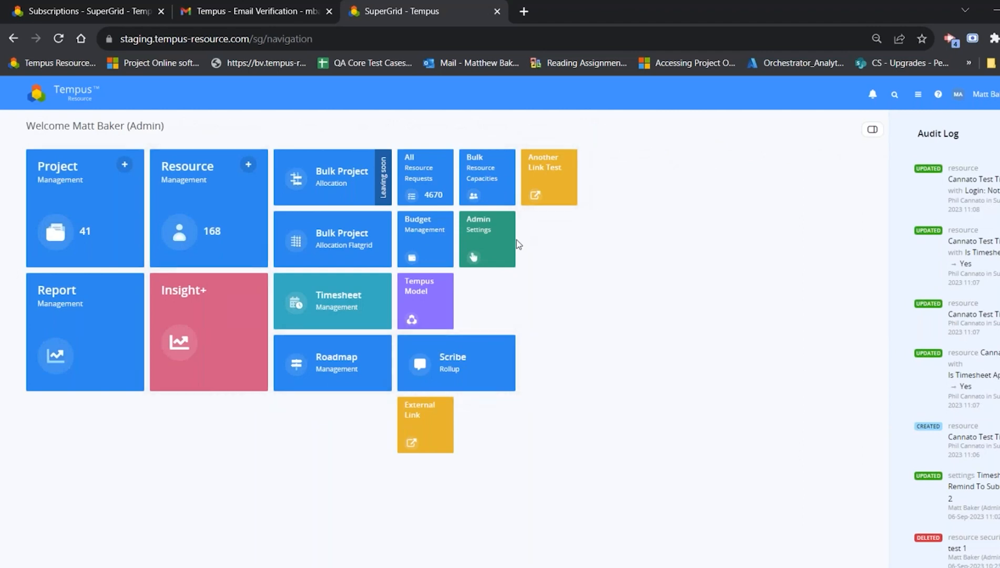
click(503, 246)
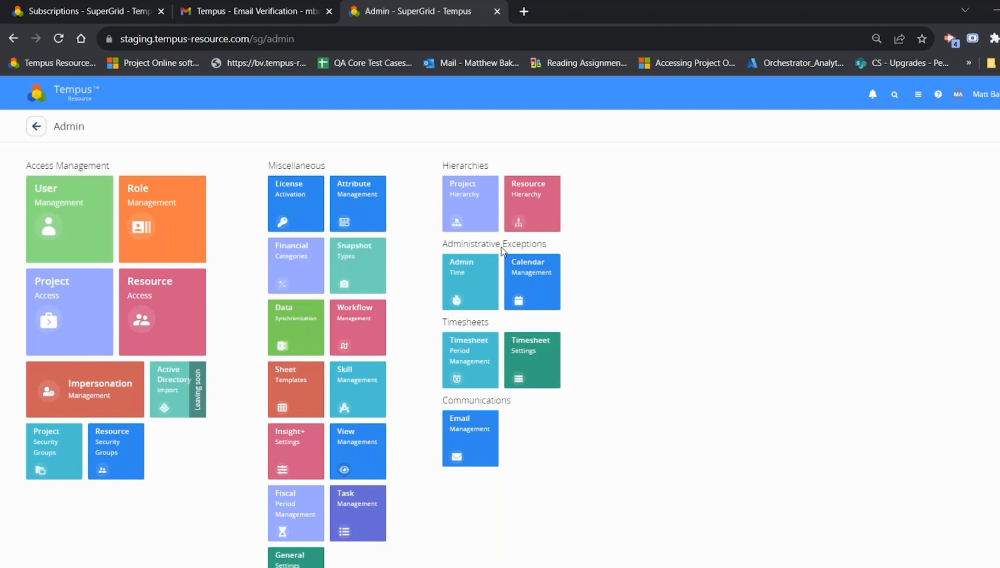
click(355, 444)
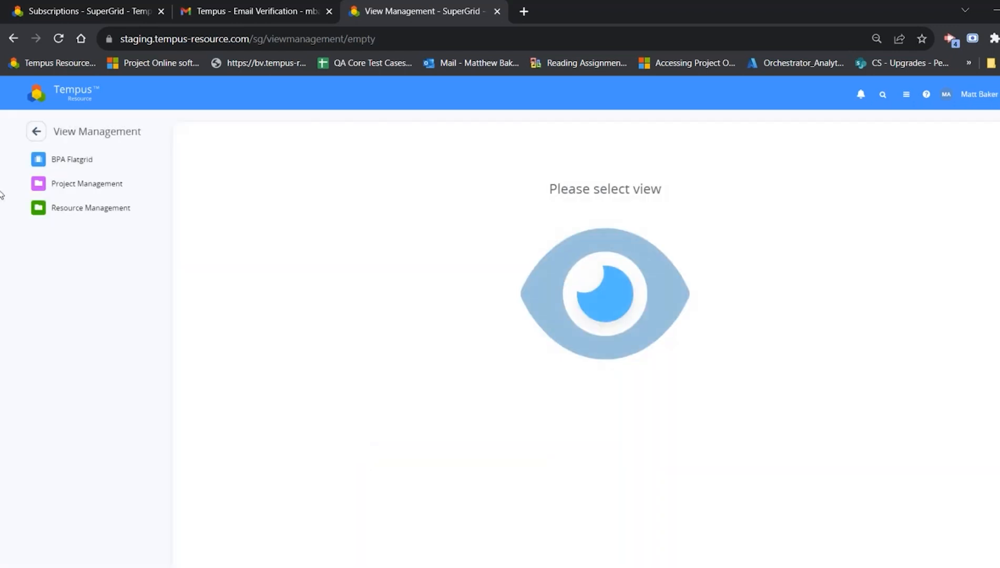
click(89, 163)
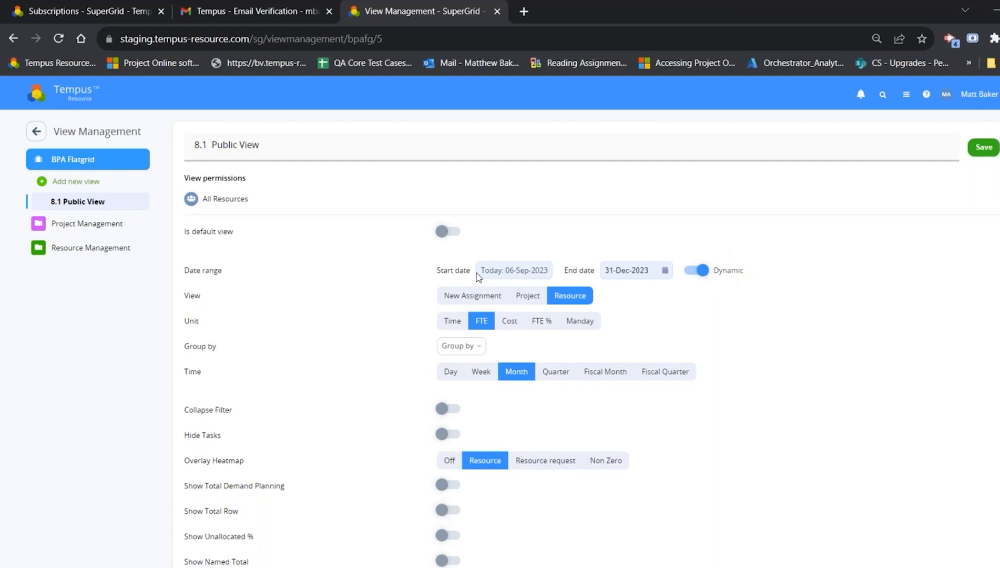
Step: Try Next Qtr and Current Year as the dynamic end date of the 8.1 Public View
click(623, 270)
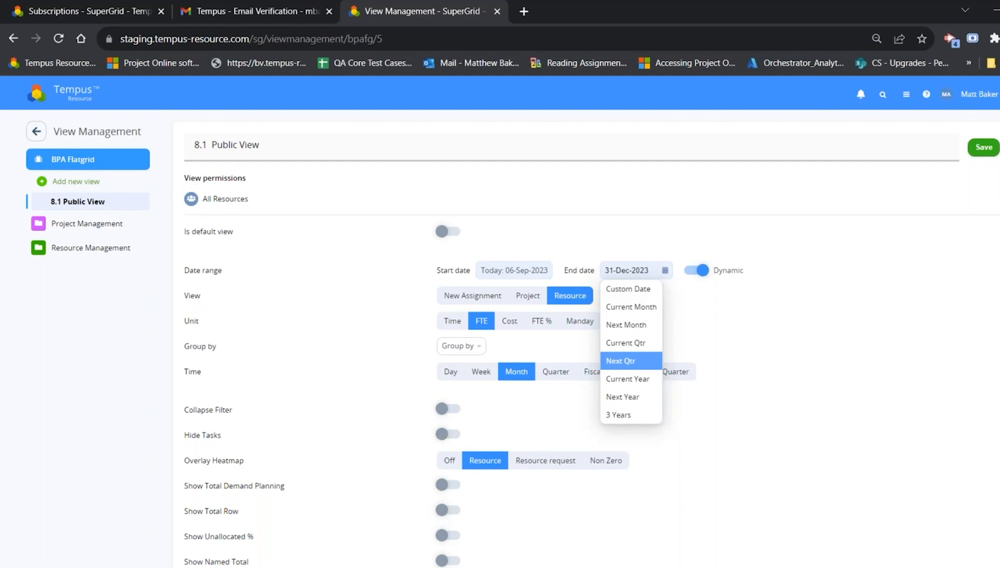
click(643, 360)
click(657, 273)
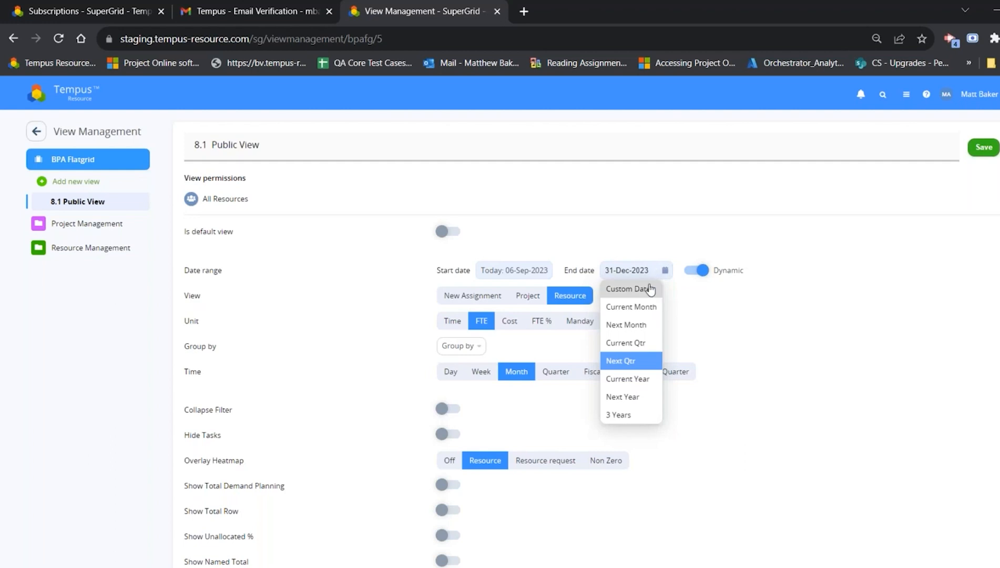
click(637, 379)
Step: Set the dynamic end date of the 8.1 Public View to Next Year and save the view
click(639, 270)
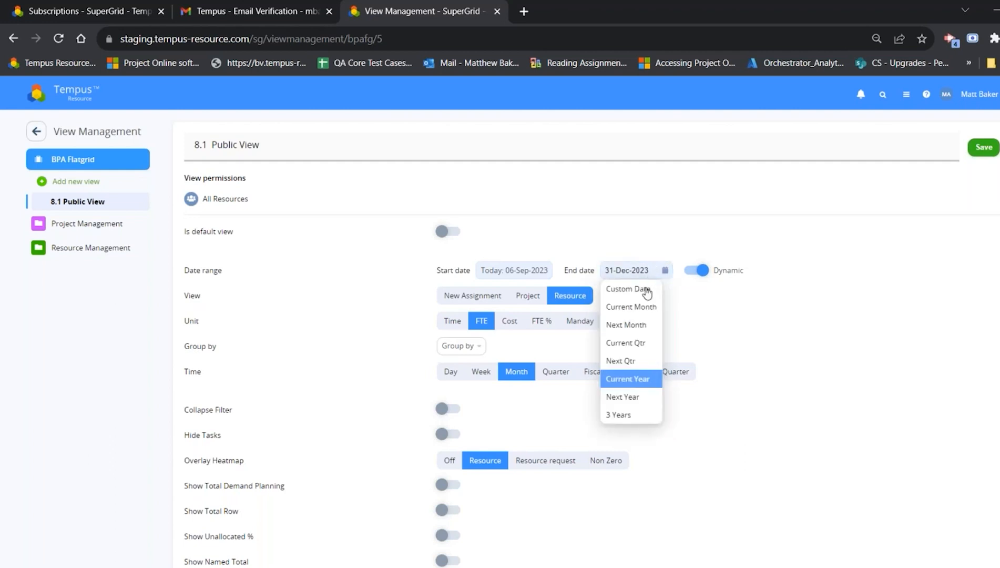
click(642, 395)
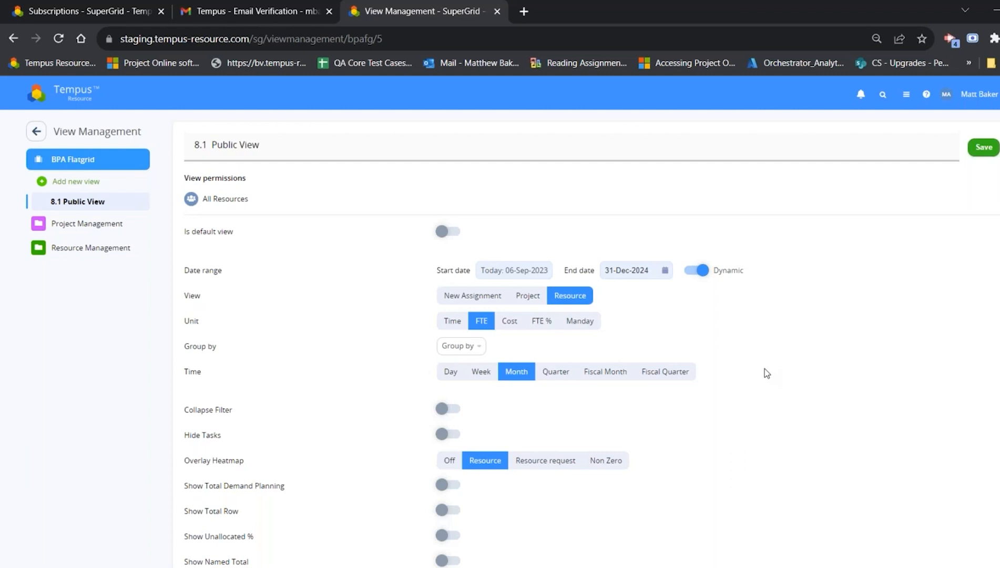
click(977, 149)
Step: Open the Bulk Project Allocation Flatgrid and apply the 8.1 Public View
click(76, 93)
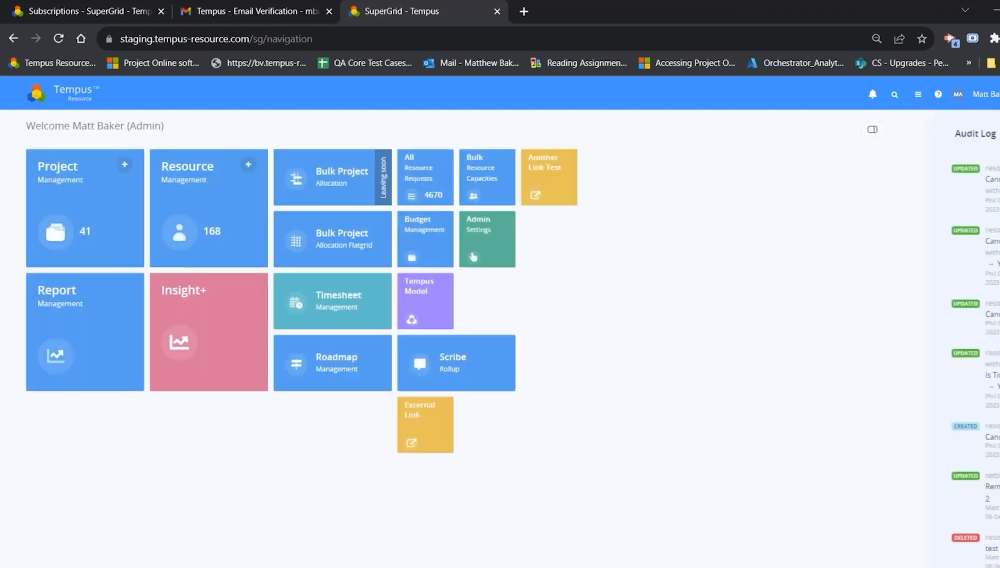
click(326, 242)
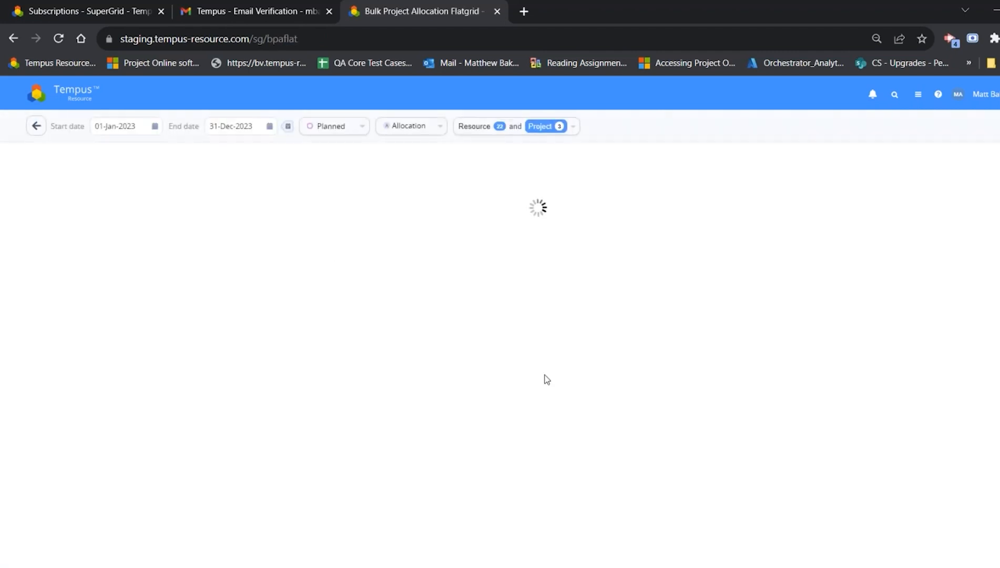
click(988, 127)
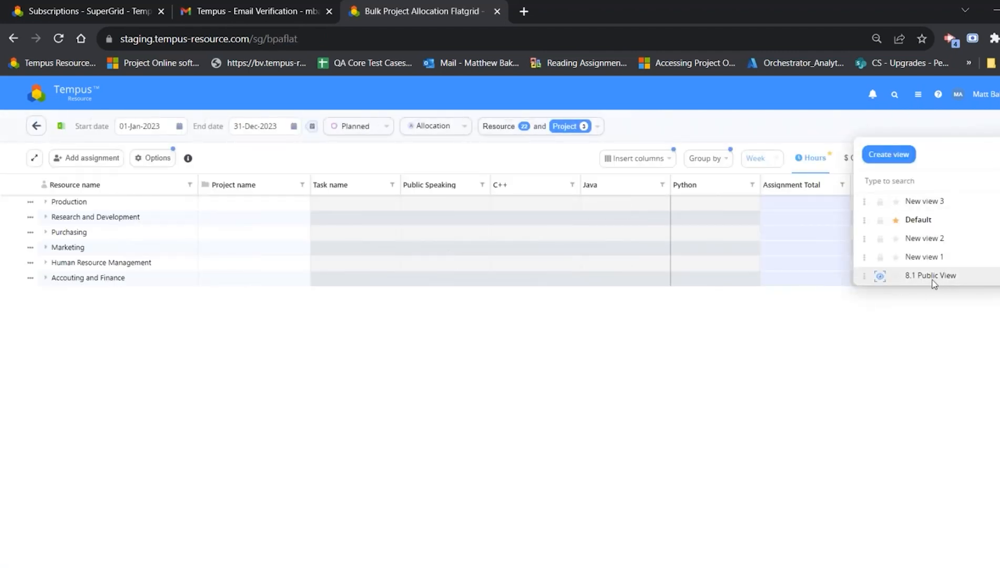
click(940, 283)
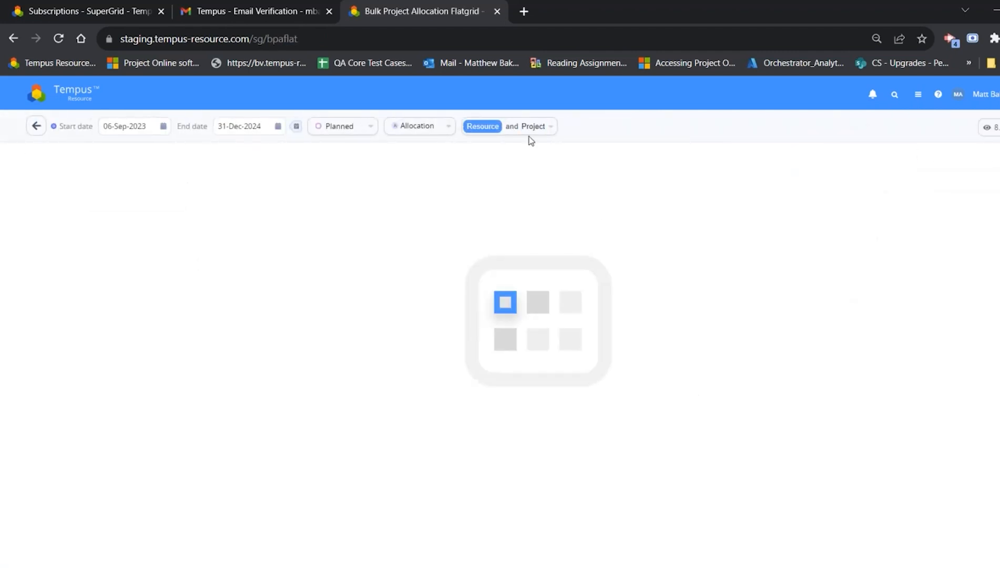
Step: Switch the flatgrid selection to Project mode and load the assignments of Aurora Phase 15
click(546, 127)
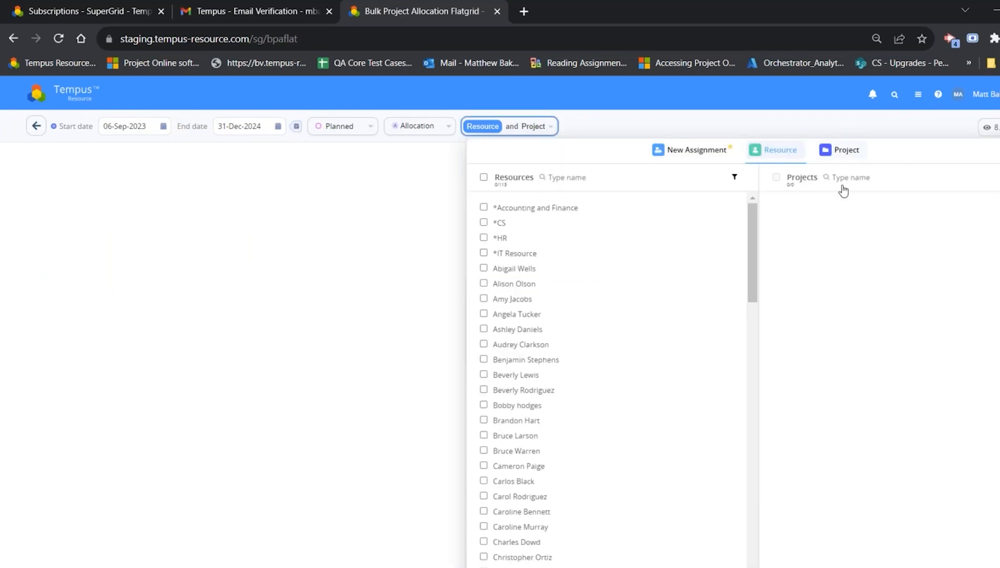
click(844, 151)
click(810, 255)
click(281, 414)
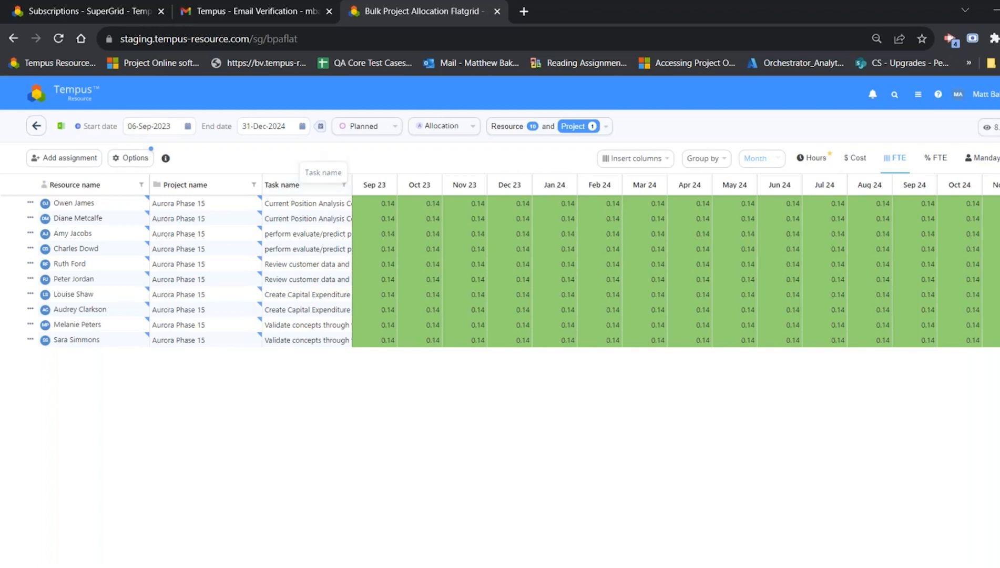
Step: Search Project Management for "str" and open the allocations of Stratos Project 11
click(79, 101)
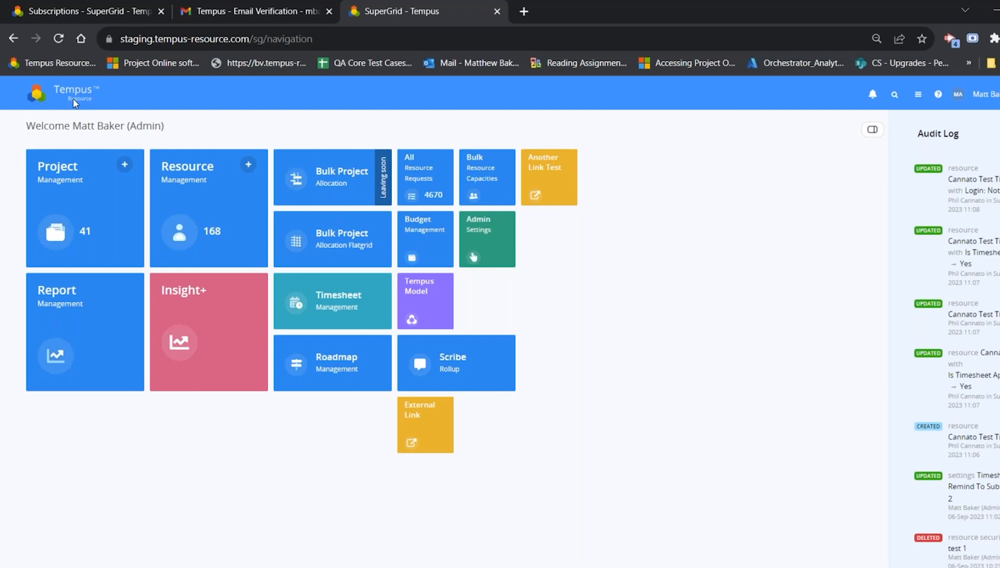
click(75, 171)
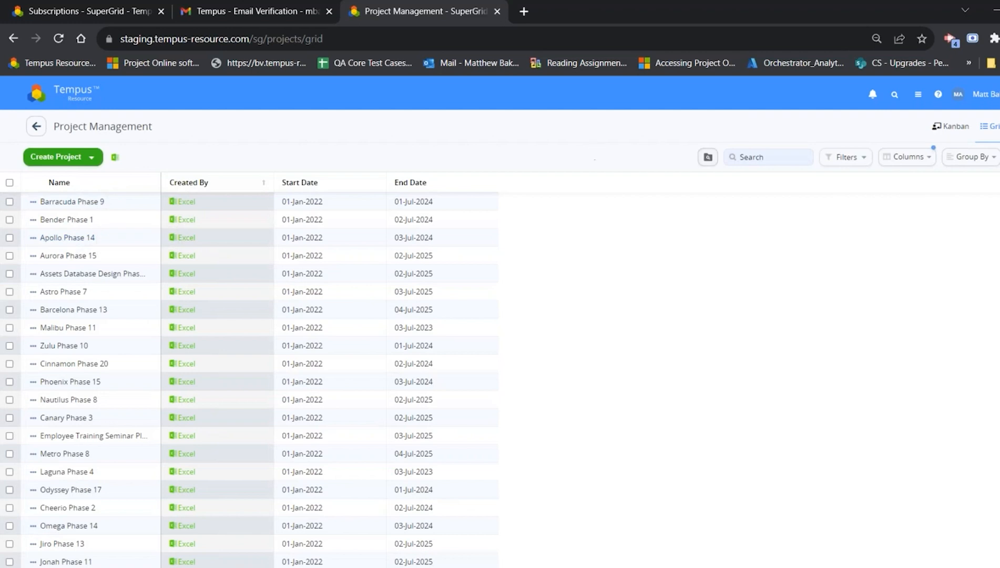
click(762, 156)
text(str)
click(72, 256)
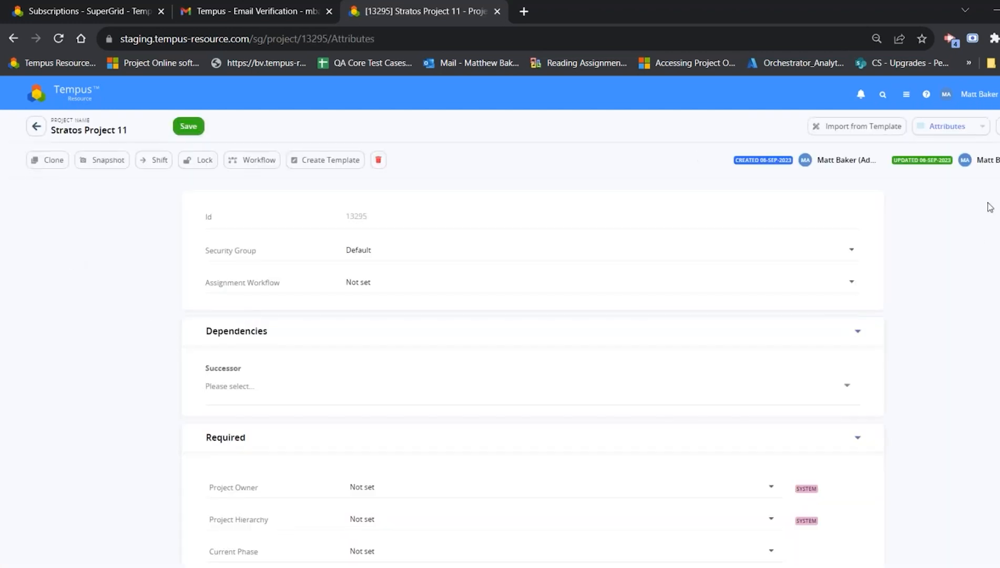
click(969, 125)
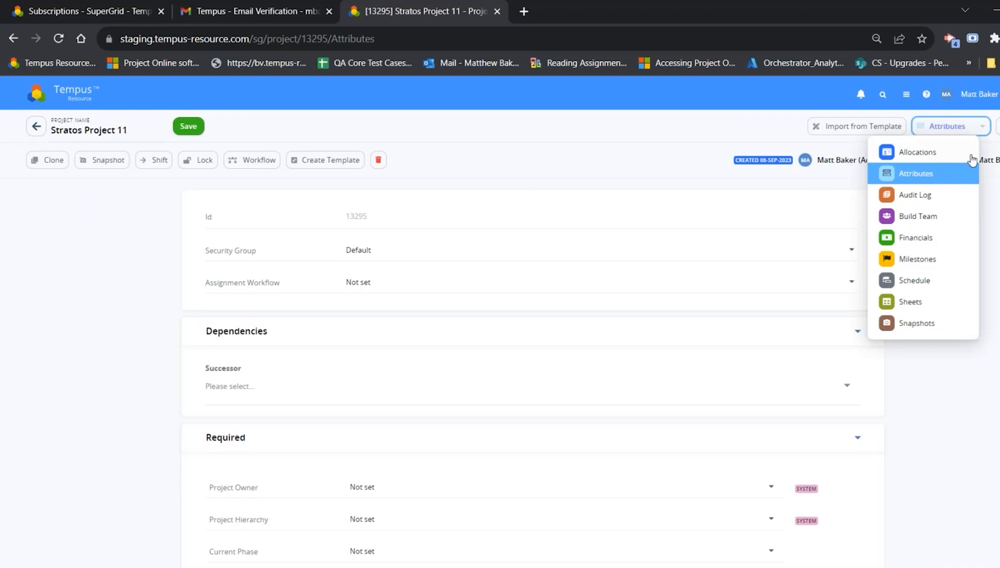
click(927, 159)
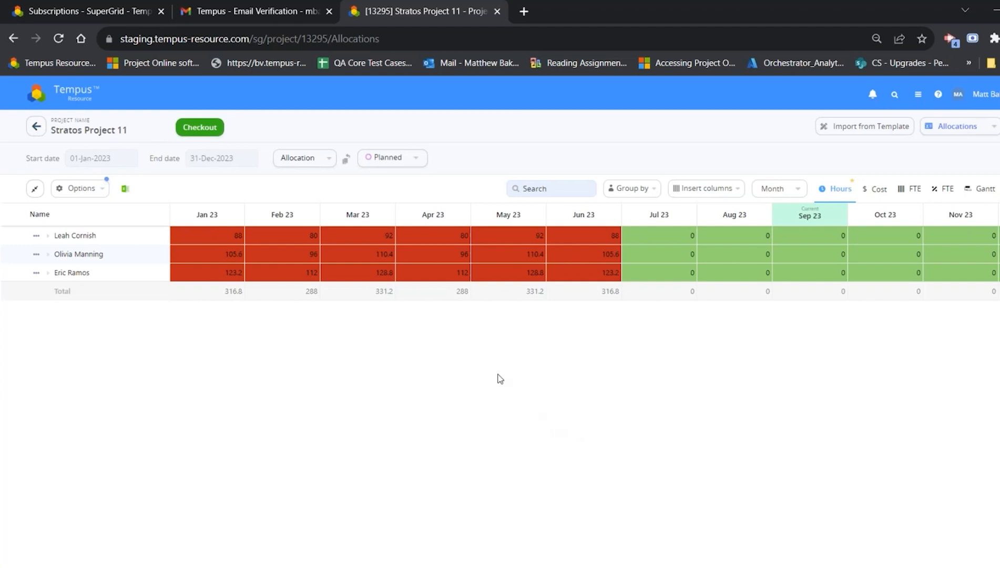
Step: Check out the project and select the fourth to seventh listed resources and the Phase 2 task for bulk assignment
click(199, 127)
click(98, 206)
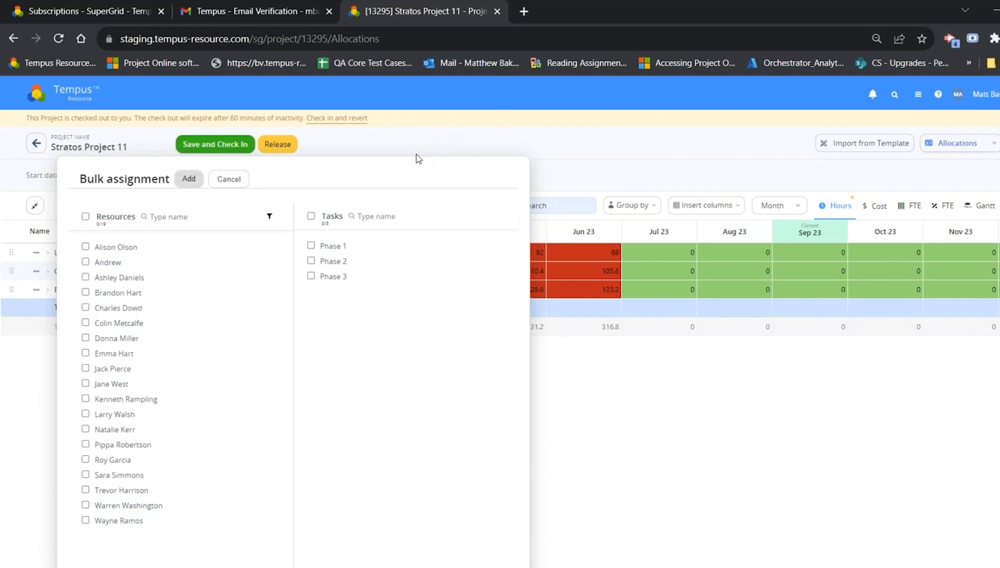
click(129, 293)
click(133, 308)
click(131, 325)
click(127, 339)
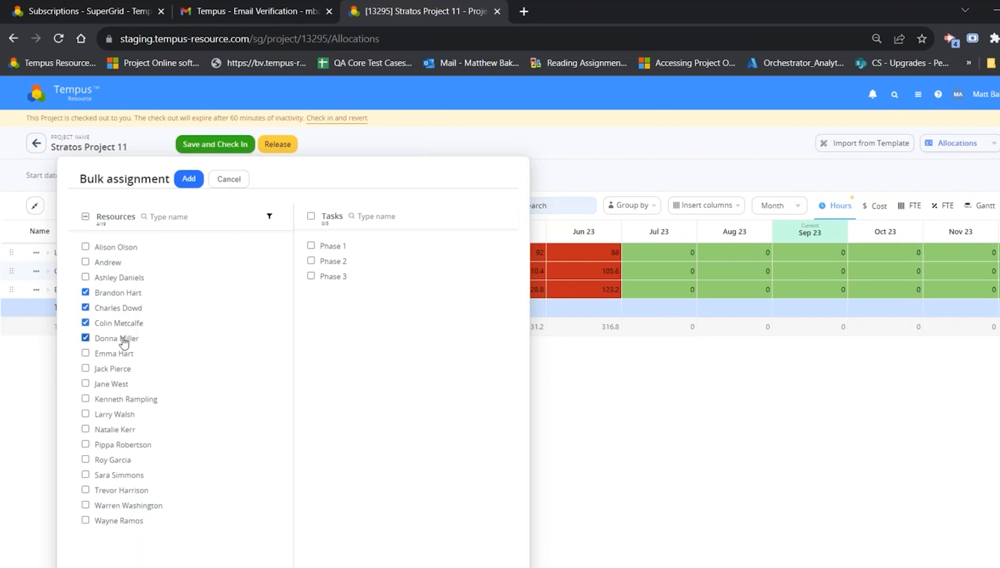
click(313, 265)
Step: Try filtering the bulk assignment resources by Department belongs to Human Resource Management, and clear the filter
click(269, 216)
click(371, 241)
text(dep)
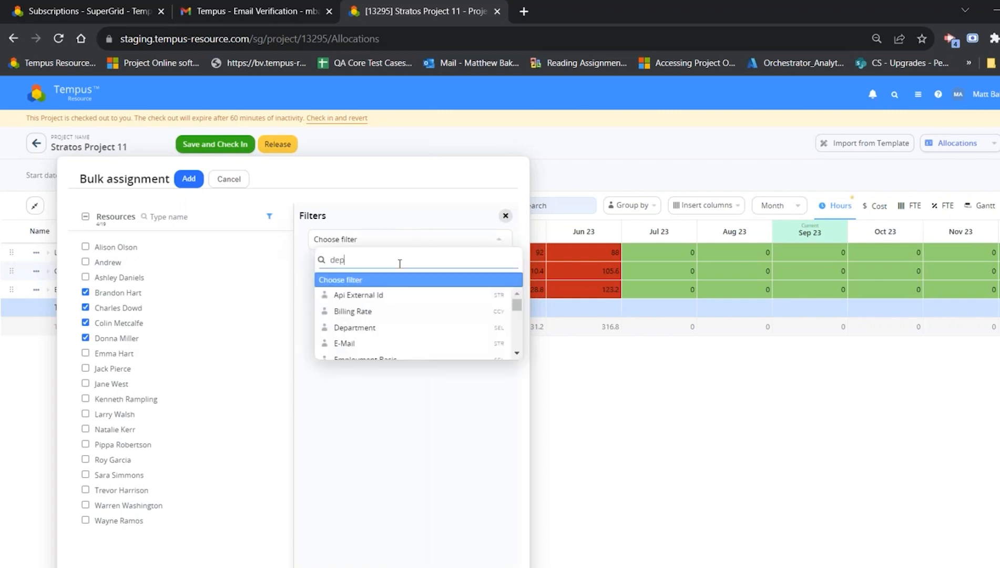
click(398, 298)
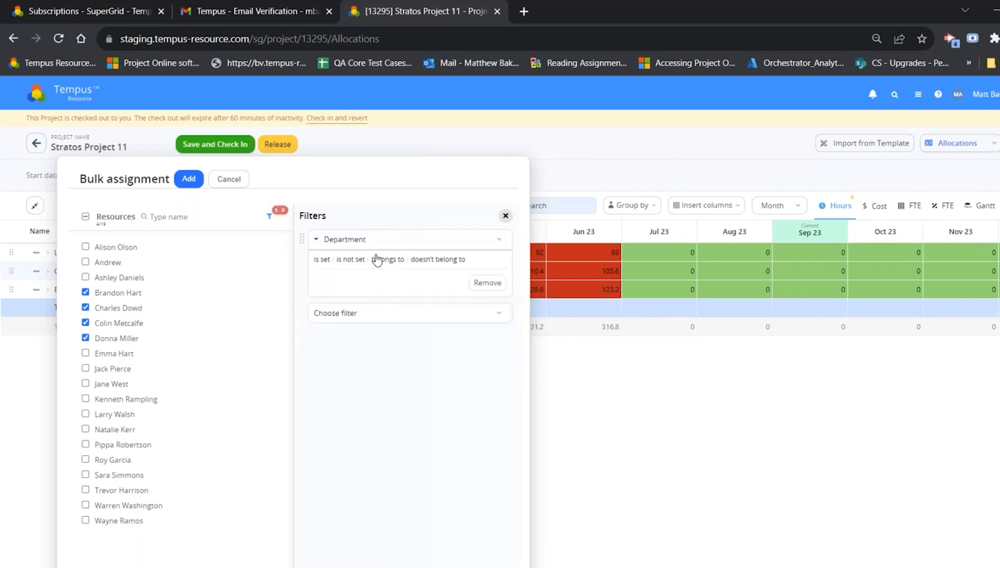
click(387, 260)
click(387, 281)
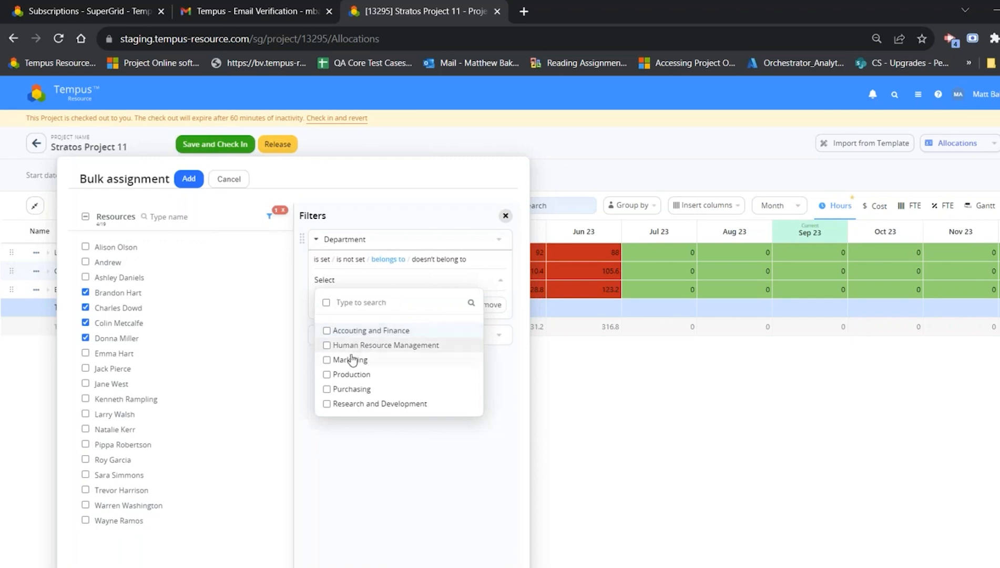
click(373, 345)
drag(430, 457, 391, 355)
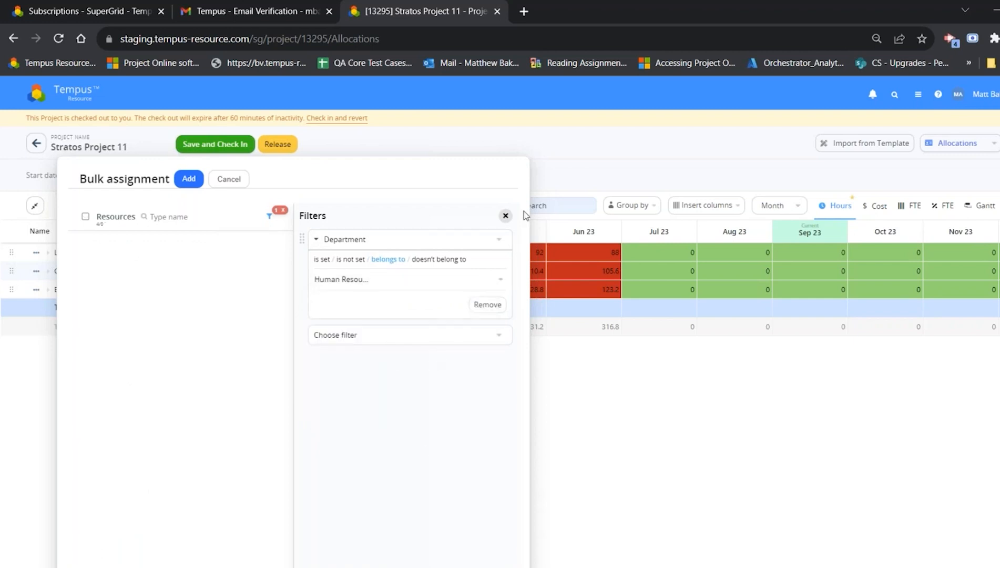
click(505, 216)
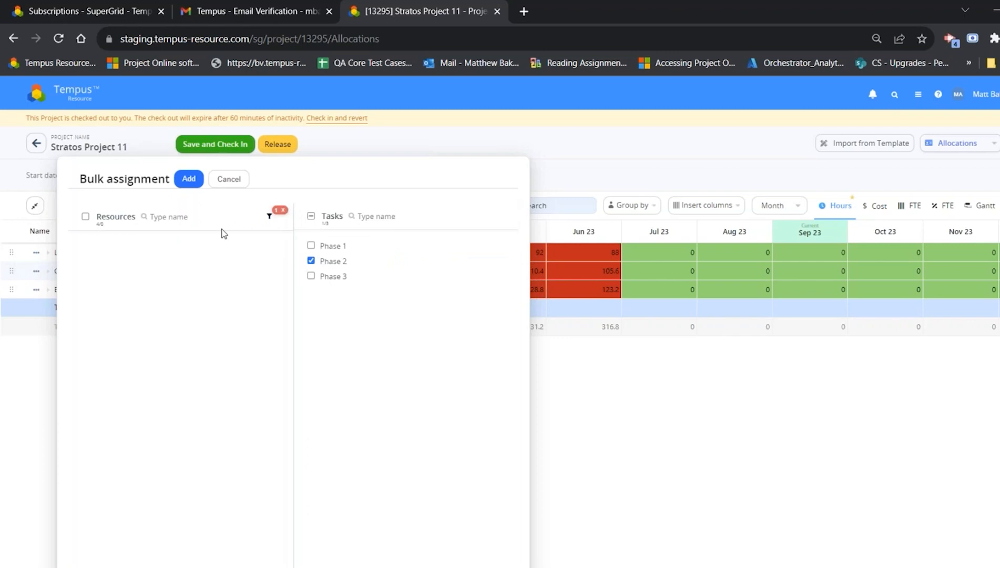
click(283, 210)
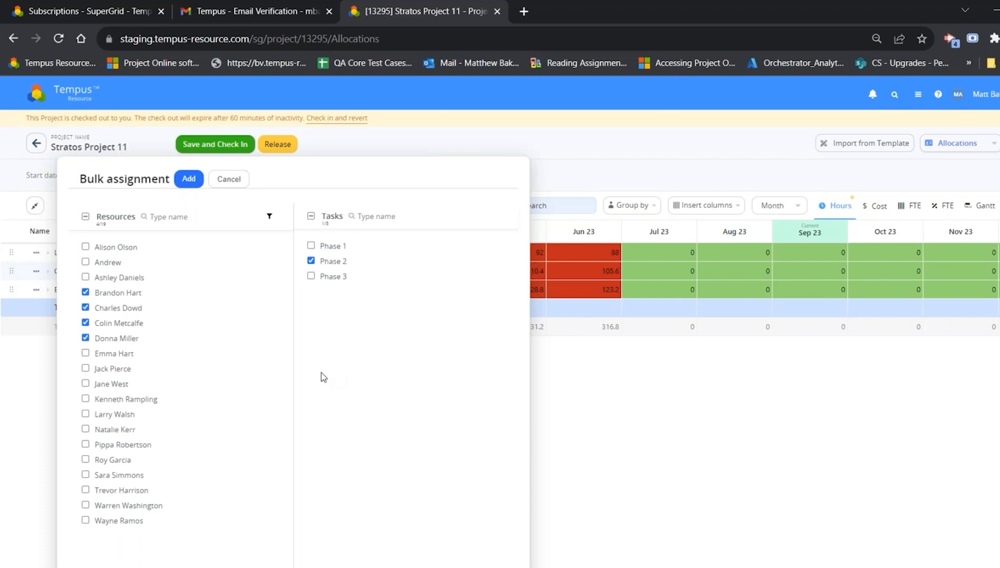
Step: Add the selected bulk assignments and group the allocation grid by task with Phase 2 expanded
click(188, 178)
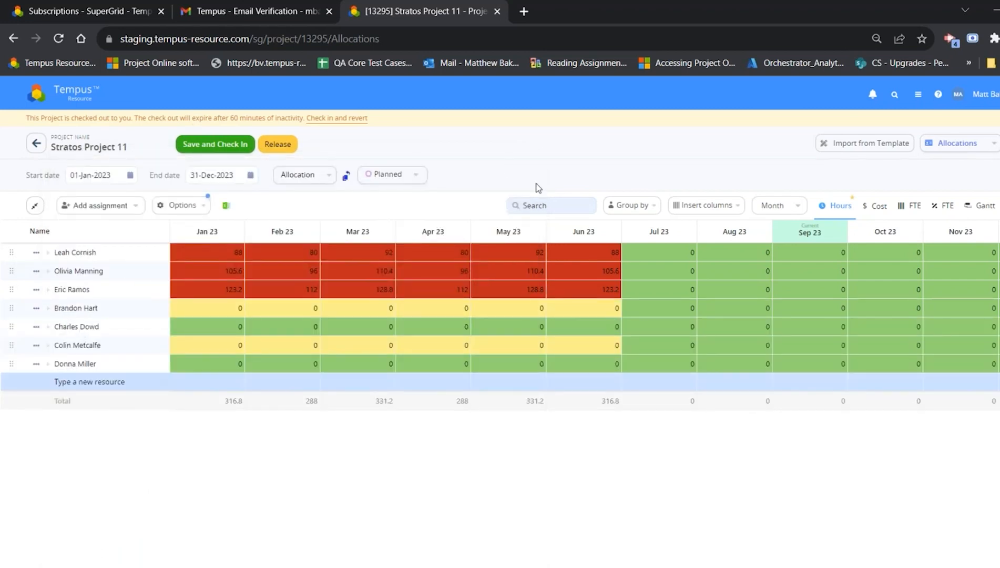
click(631, 205)
click(631, 244)
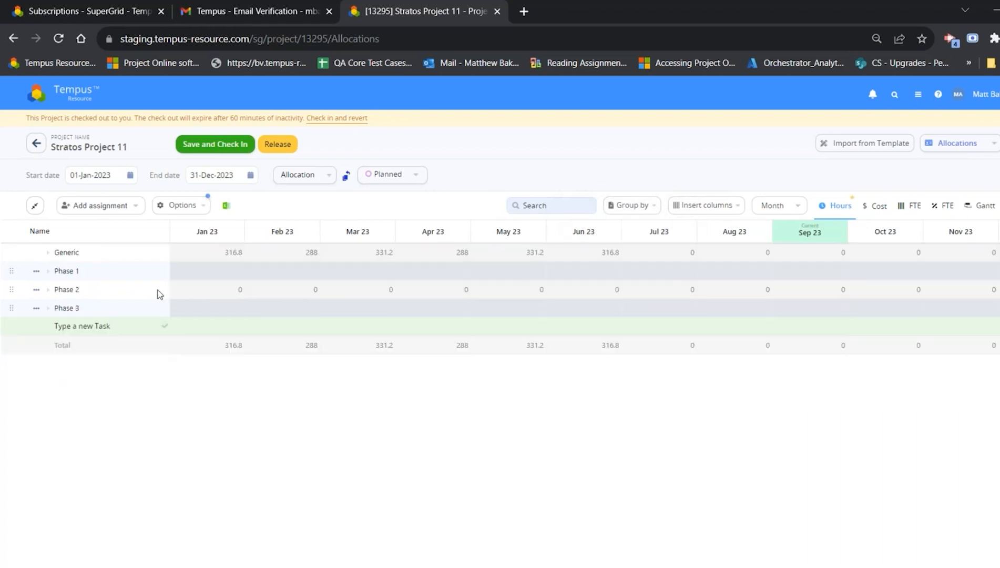
click(105, 288)
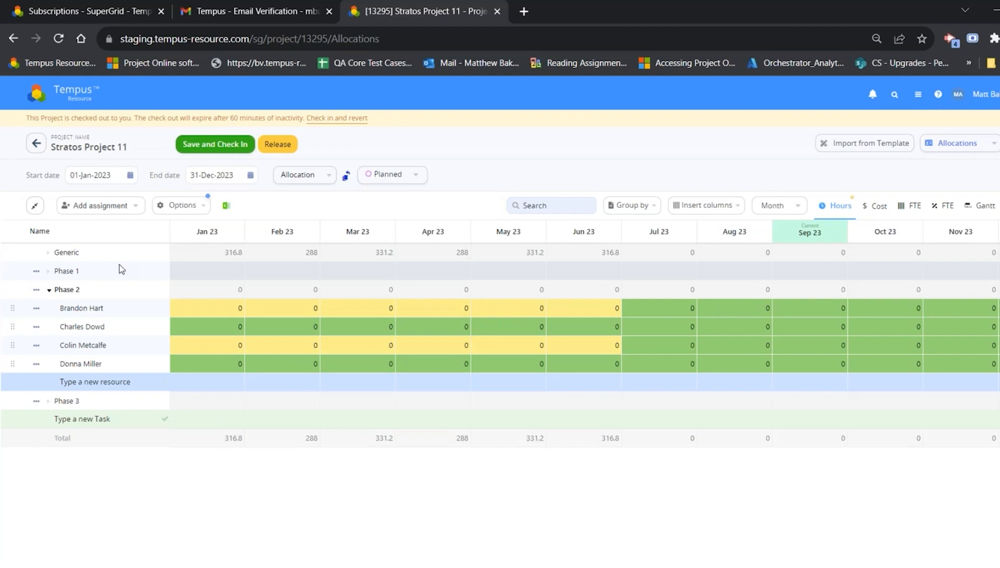
click(94, 382)
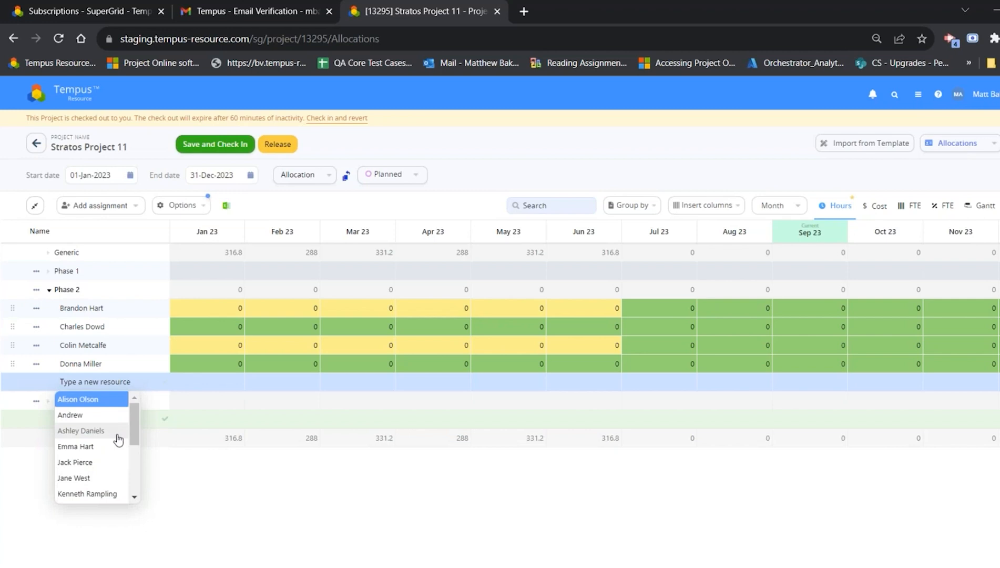
click(390, 527)
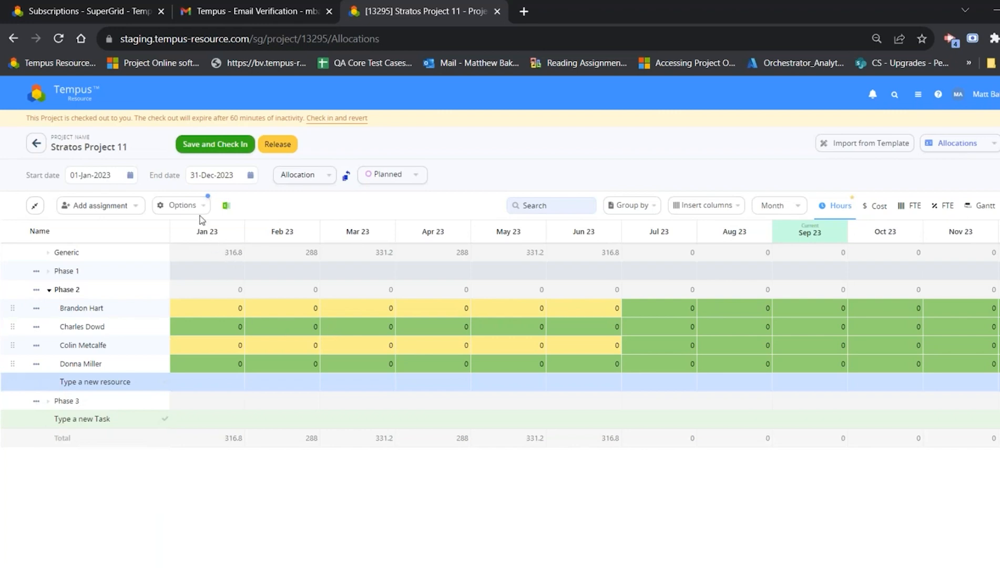
Step: Filter the allocation grid's date range from 01-Sep-2023 to 30-Sep-2023
click(184, 206)
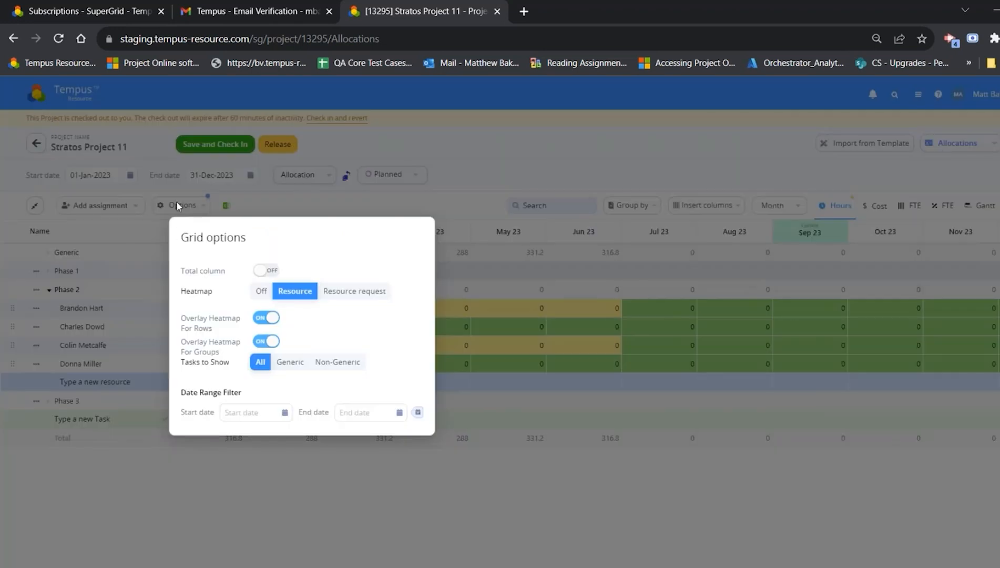
click(247, 412)
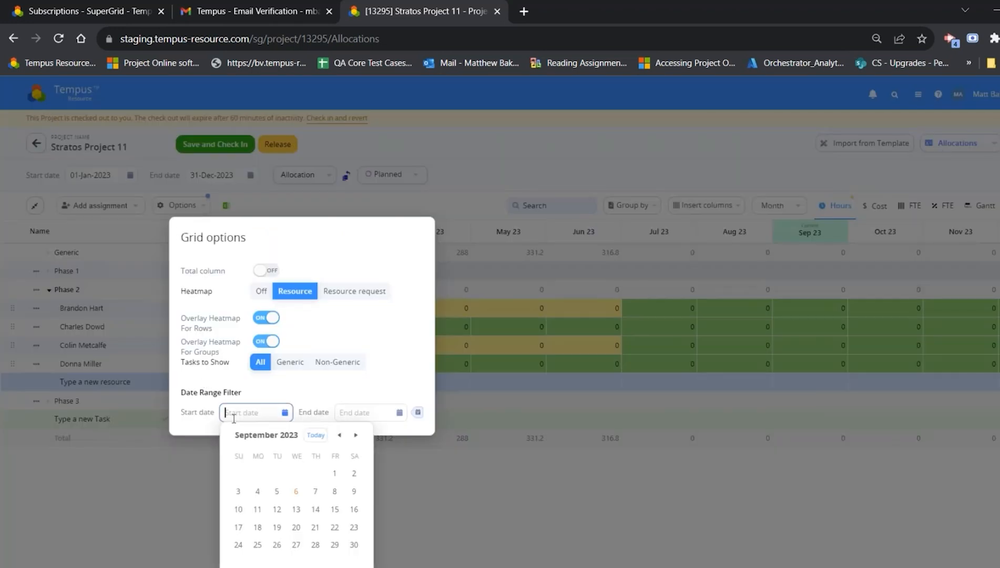
click(336, 473)
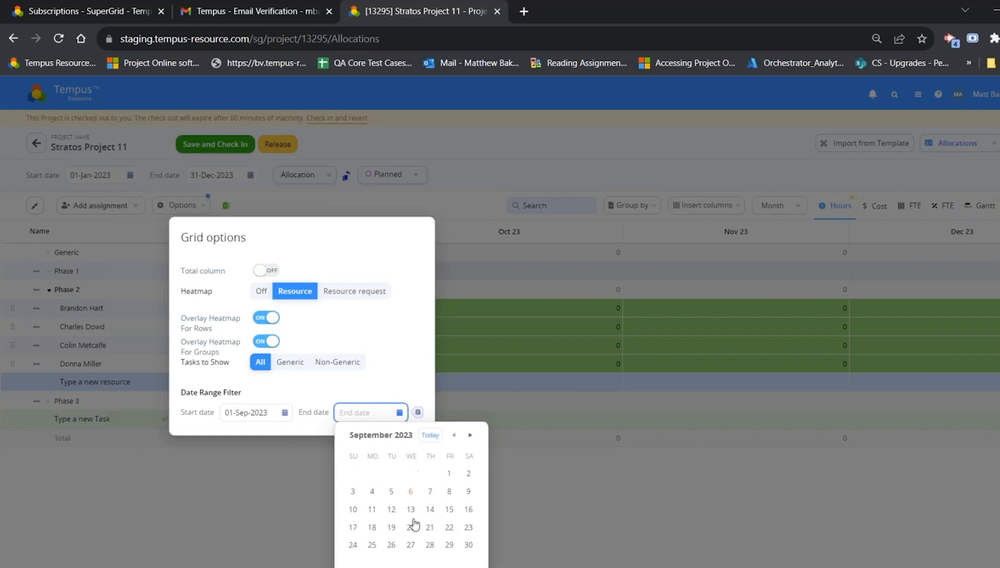
click(504, 544)
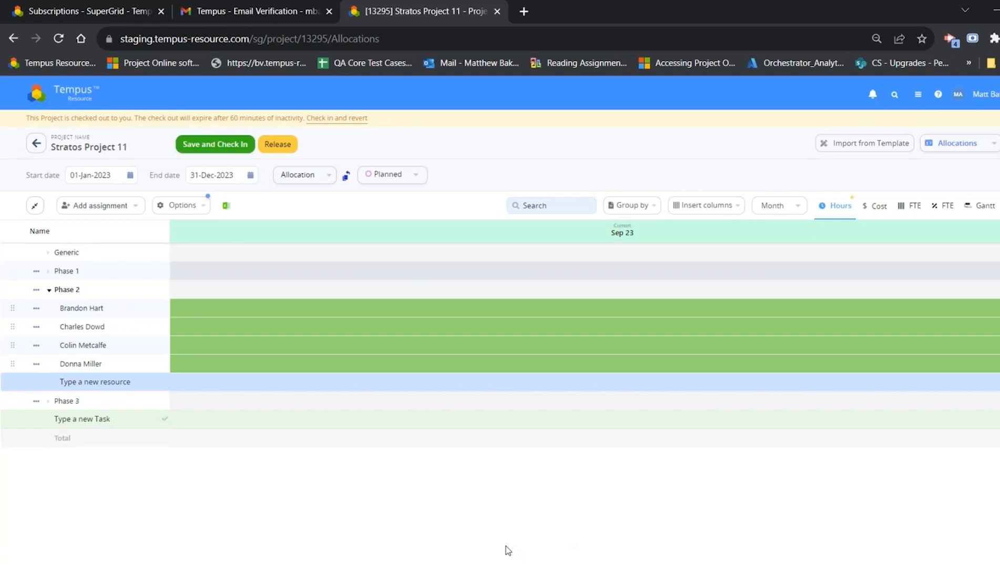
Step: Clear both the start and end dates of the allocation grid's date range filter
click(160, 205)
click(272, 412)
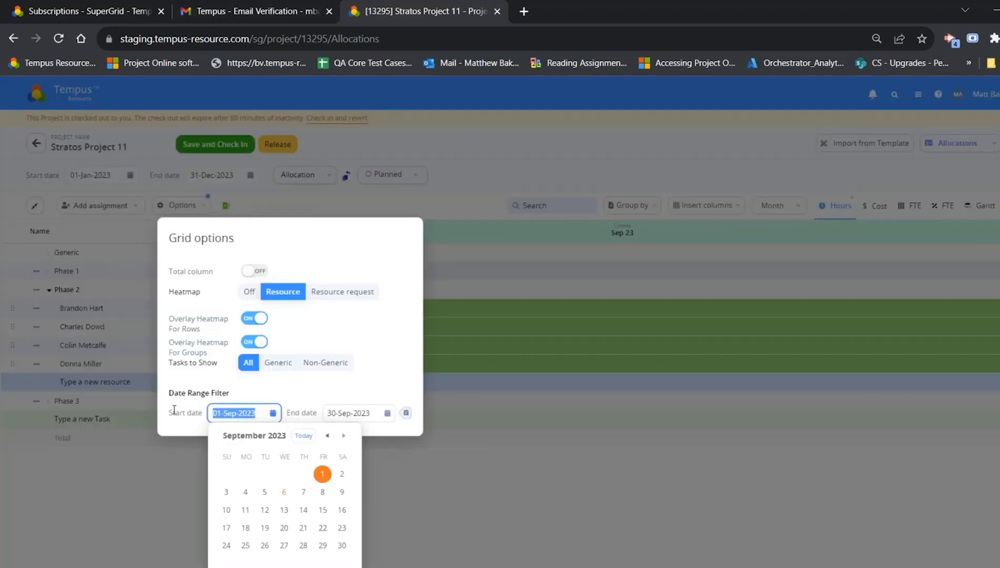
key(BackSpace)
click(339, 413)
key(BackSpace)
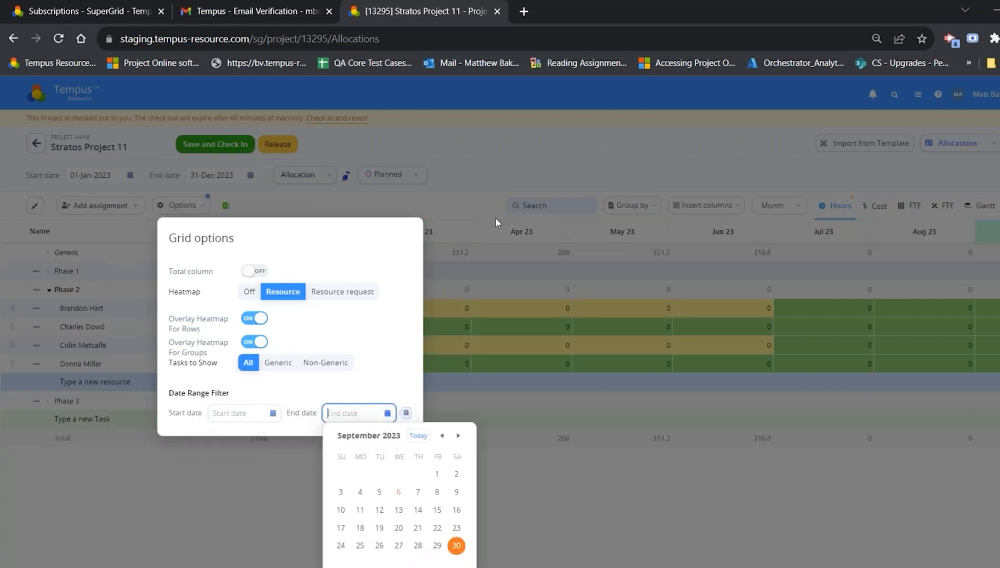
click(572, 133)
Step: Review the date range filter in the allocation grid options, and close the options
click(198, 207)
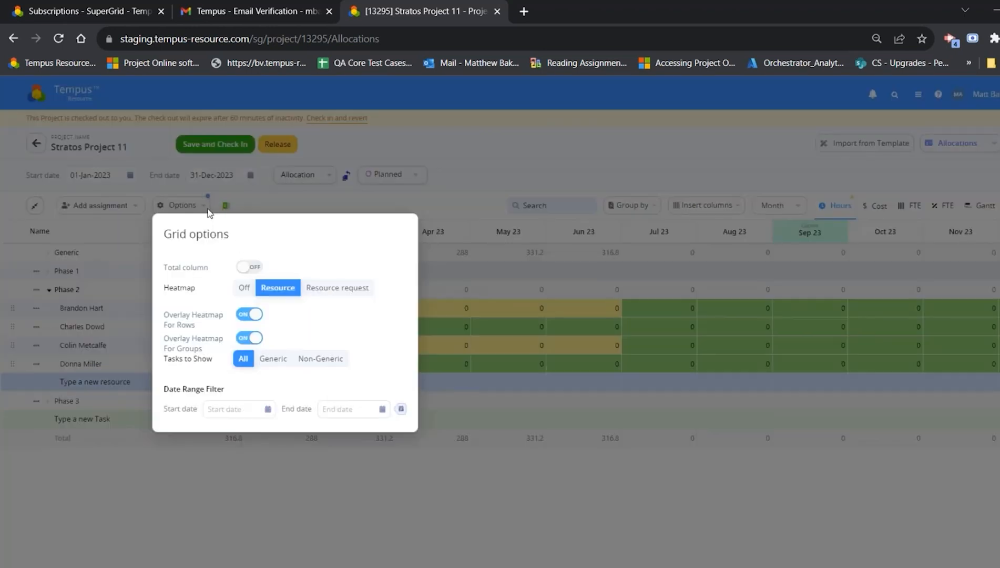
click(400, 409)
click(507, 450)
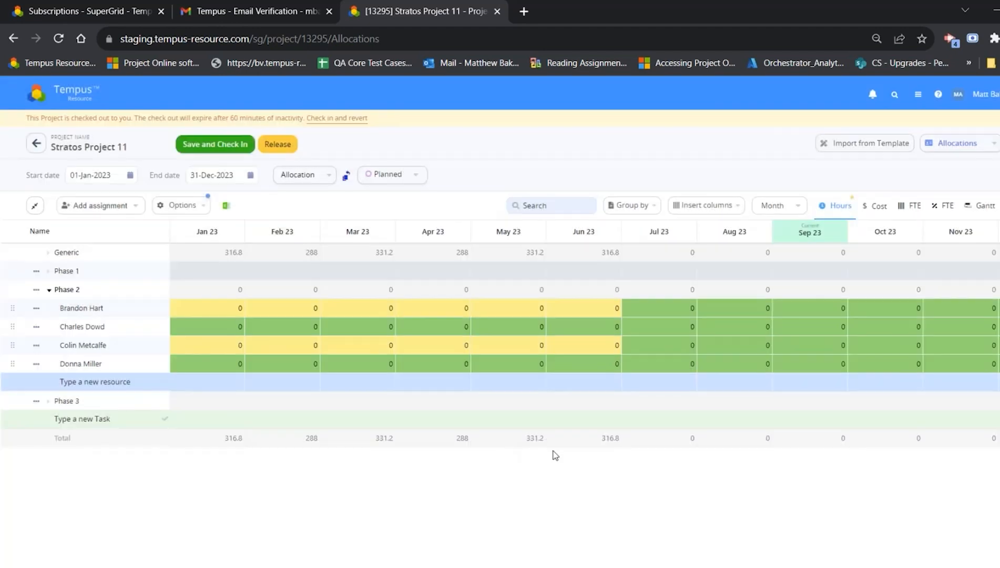
Step: Search the allocation grid for Phase, and clear the search
click(559, 212)
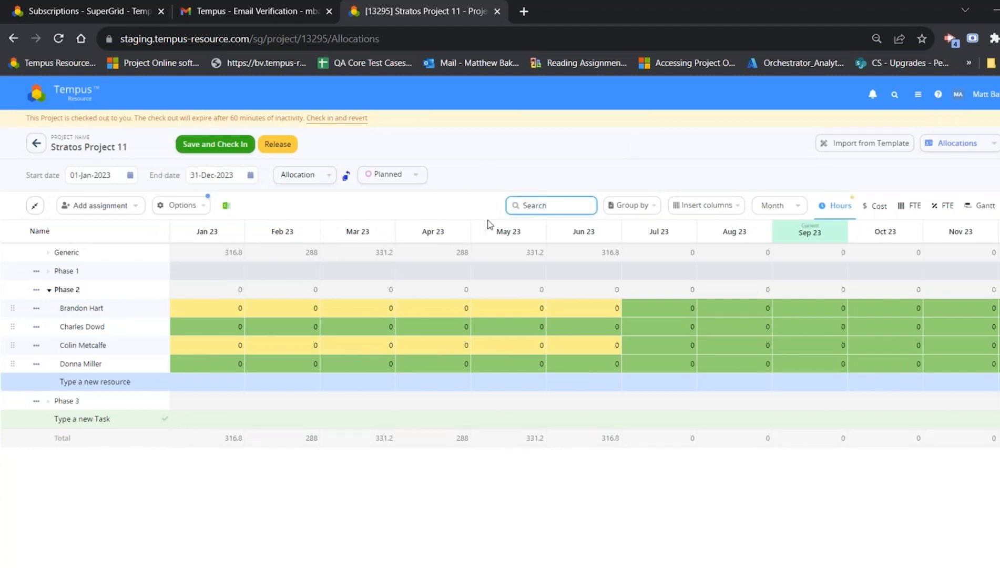
click(633, 205)
click(558, 205)
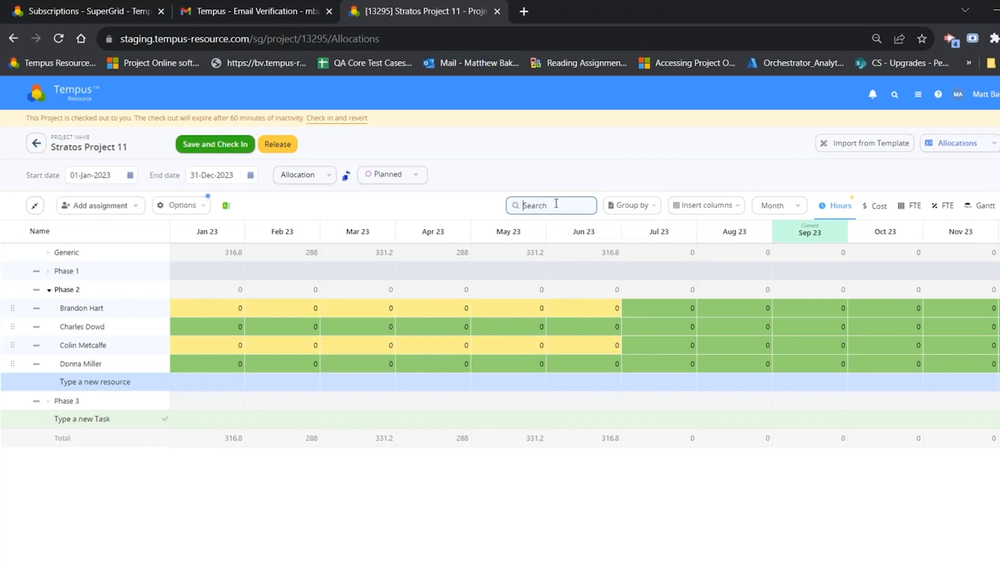
text(Phase)
key(BackSpace)
key(BackSpace)
key(BackSpace)
key(BackSpace)
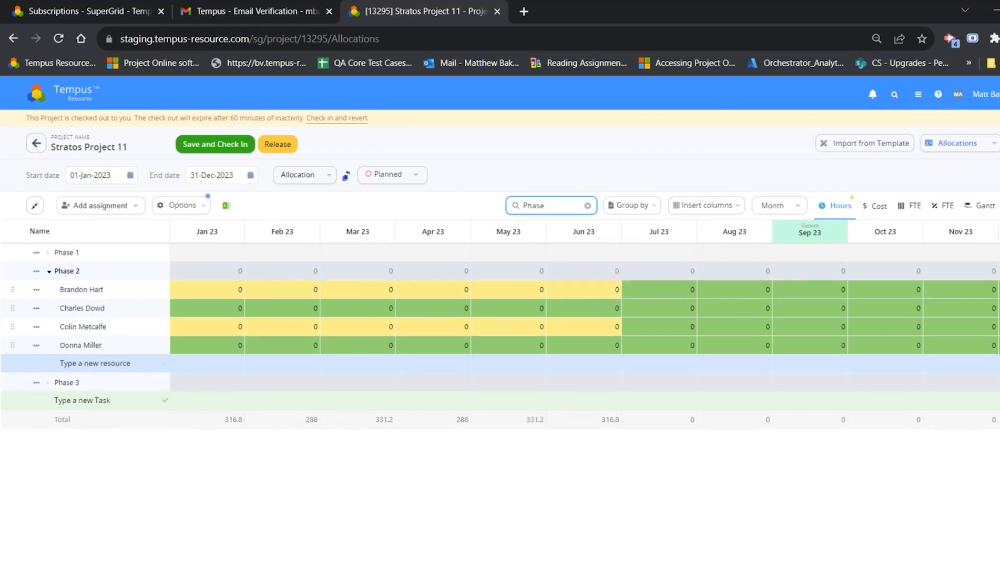
key(BackSpace)
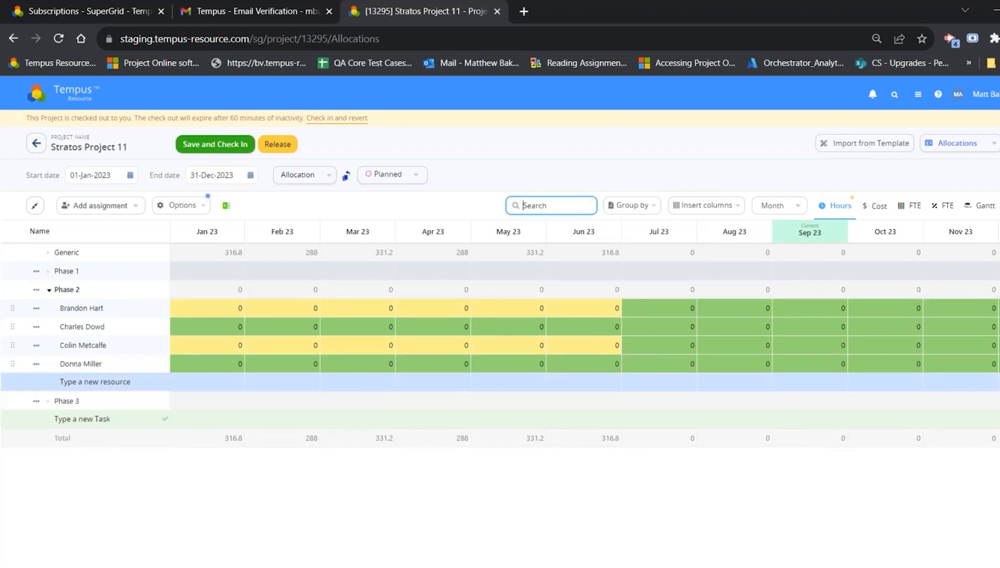
Step: Search the allocation grid for a resource by first name, and clear the search
text(Brandon)
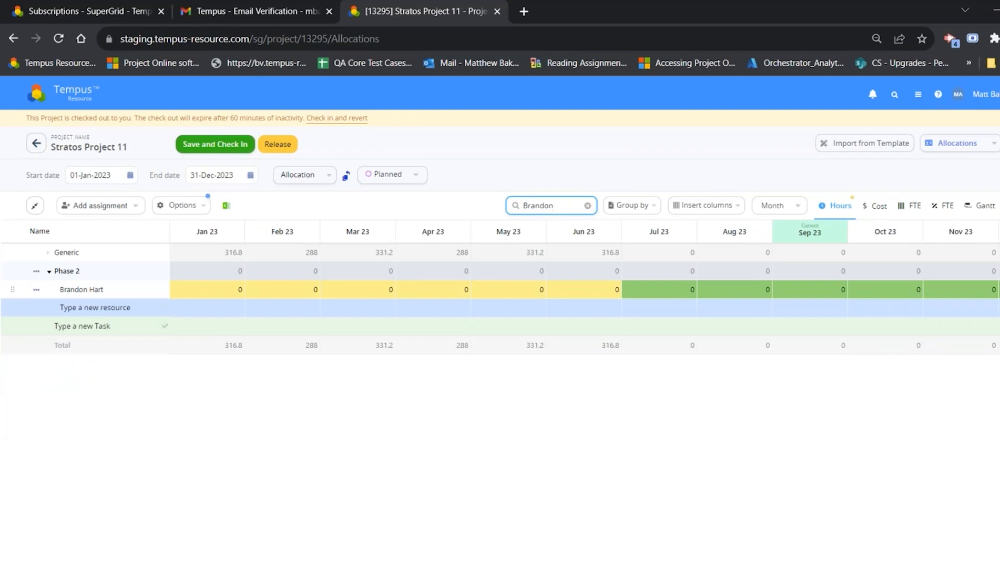
click(470, 162)
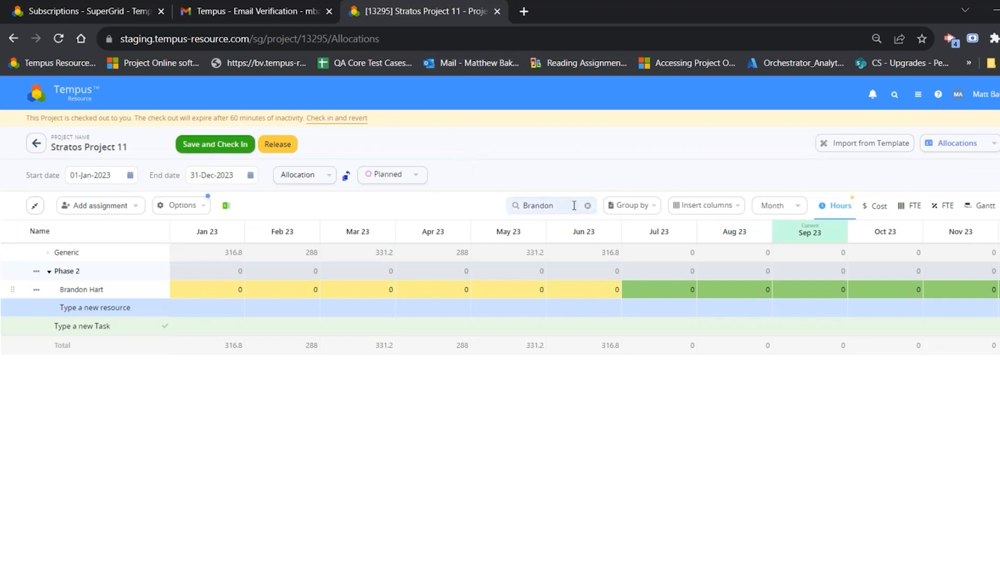
click(587, 205)
Step: Collapse Phase 2, and inspect the grid options and the resources assigned under Generic
click(55, 290)
click(182, 205)
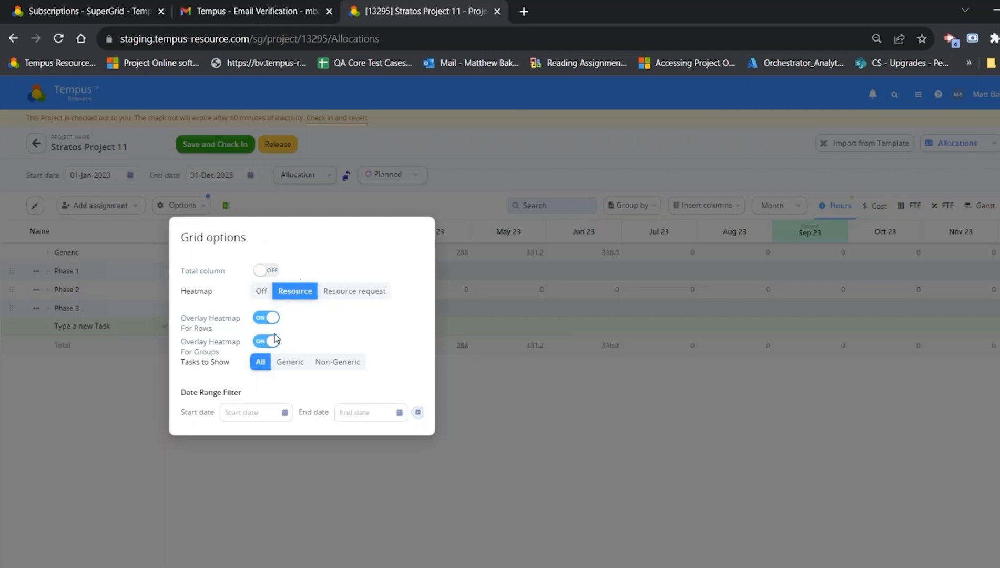
click(517, 374)
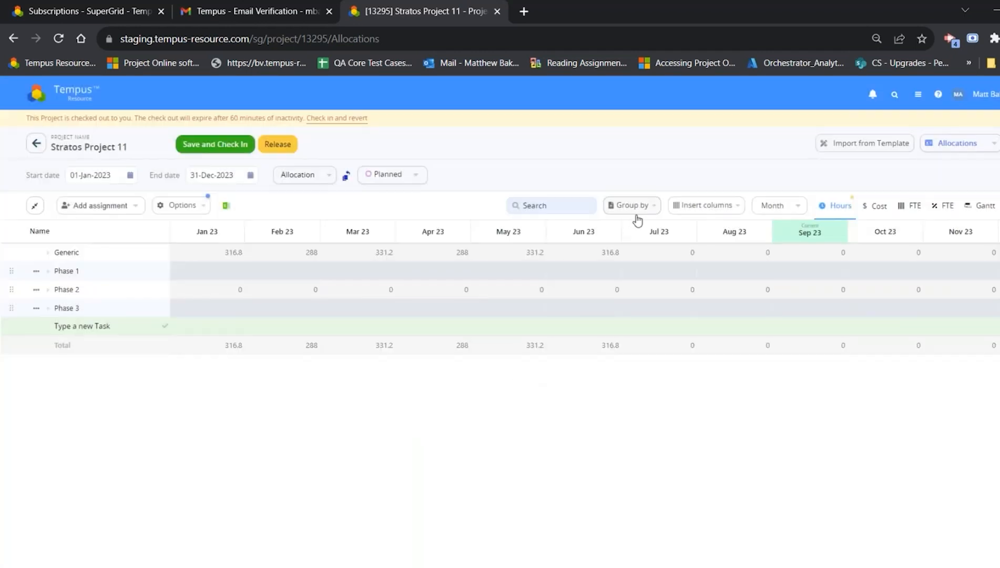
click(183, 206)
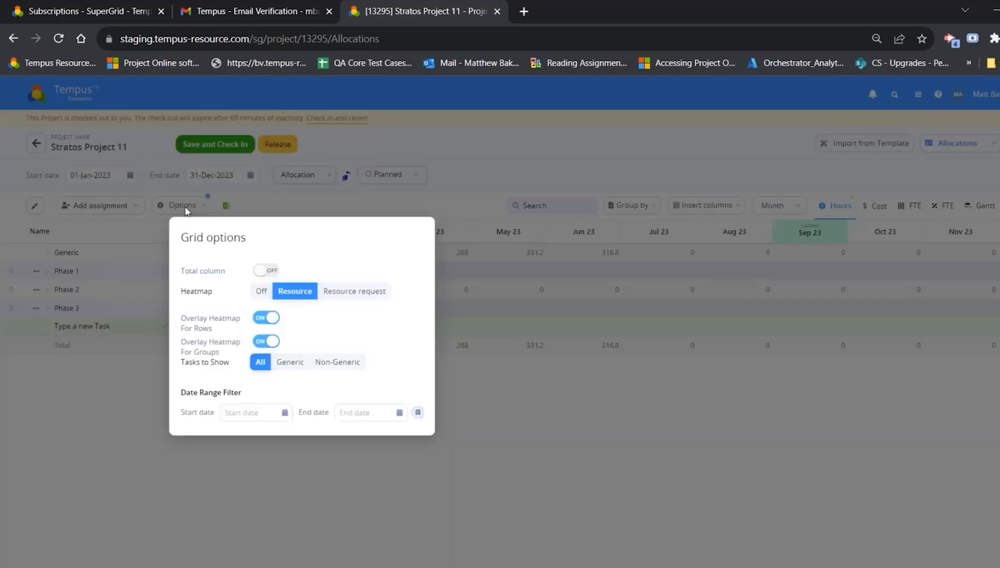
click(102, 259)
click(50, 253)
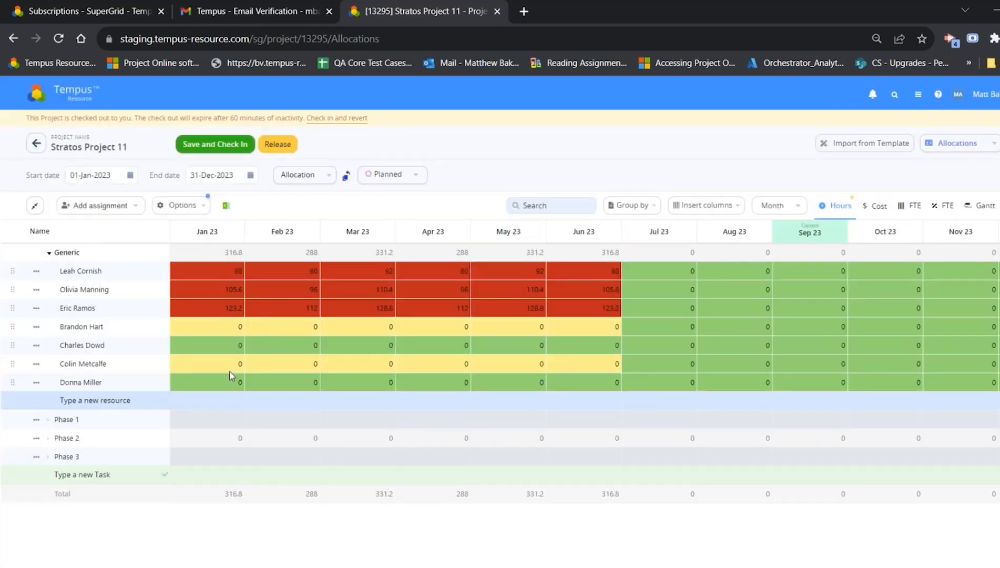
click(52, 252)
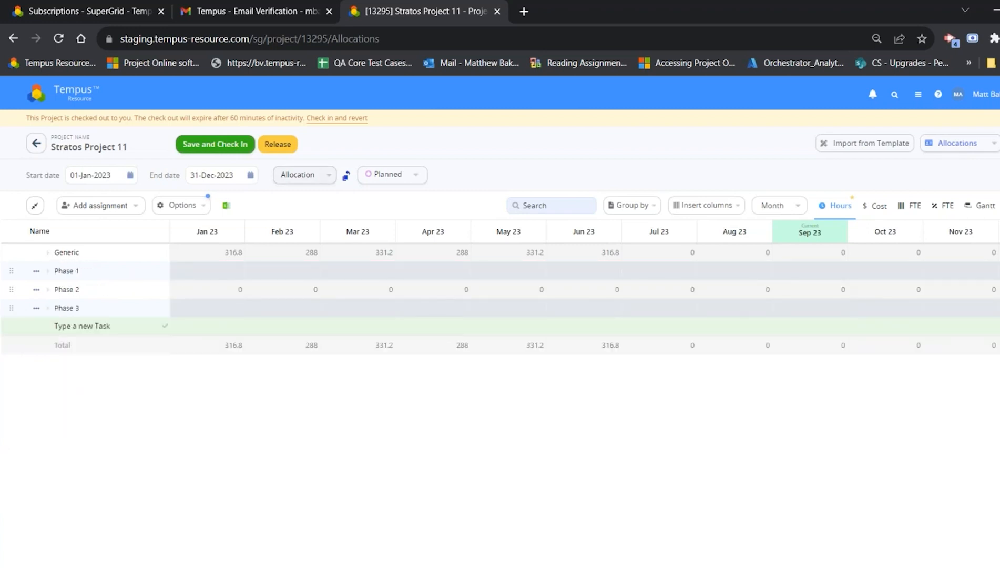
Step: Release the checkout of Stratos Project 11 and open the project's Build Team page
click(278, 144)
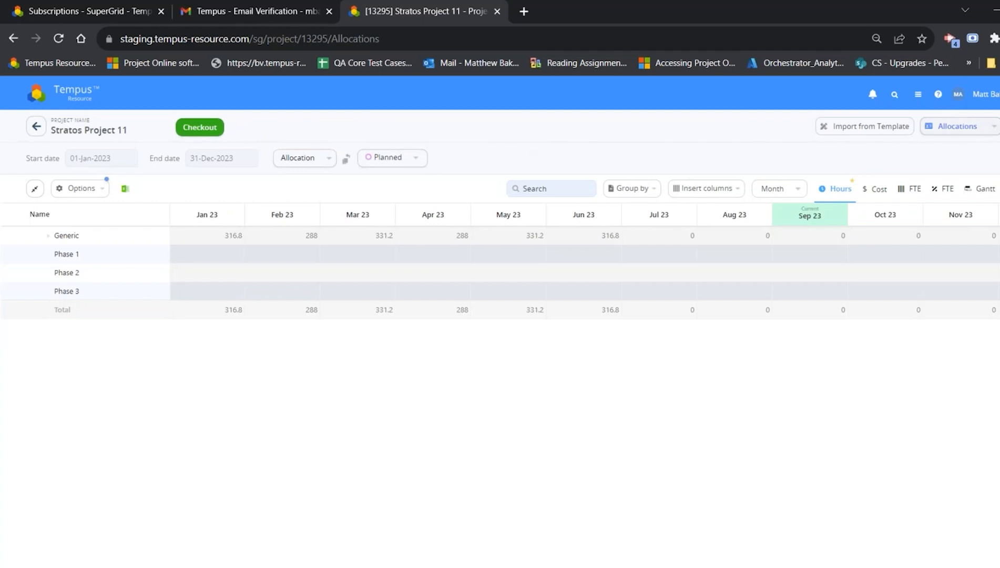
click(957, 126)
click(951, 224)
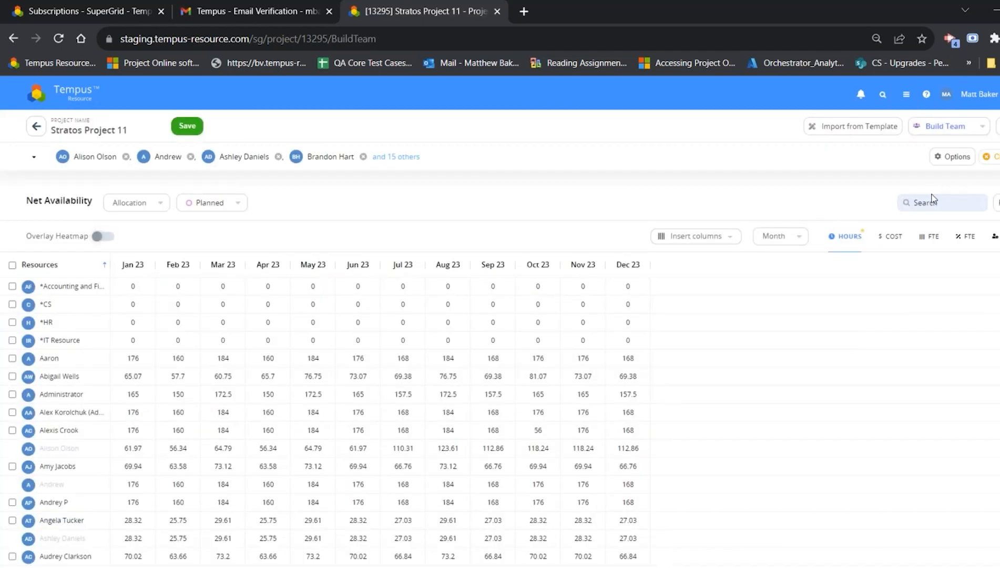
Step: Auto-add the resources whose Department is Marketing to the project team, merging them with the current team members
click(950, 161)
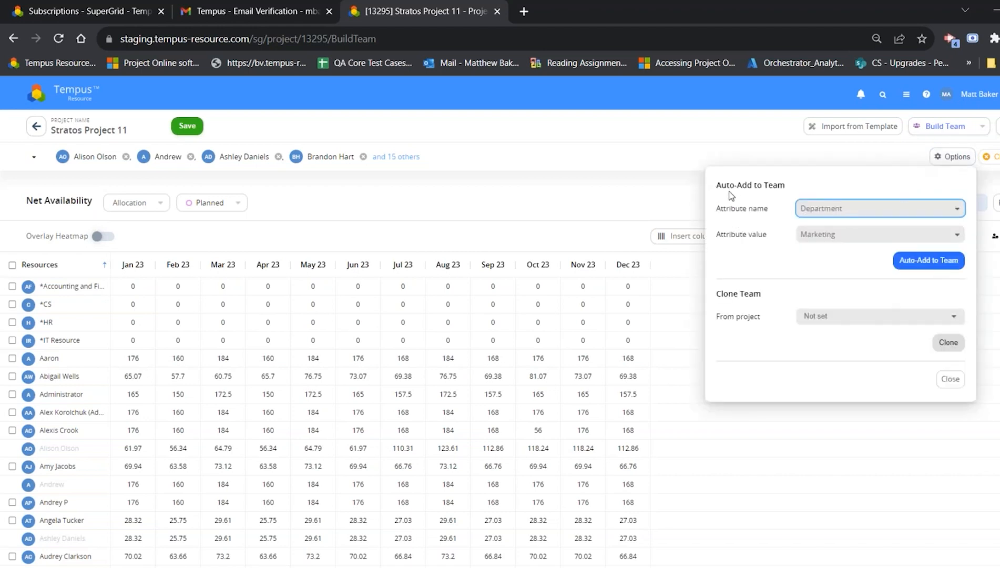
click(823, 211)
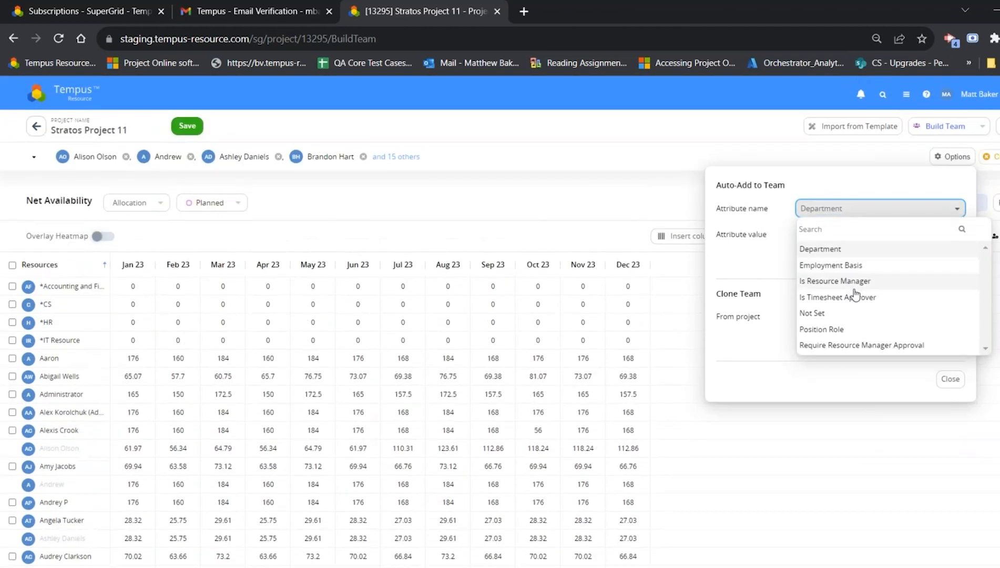
click(834, 249)
click(829, 239)
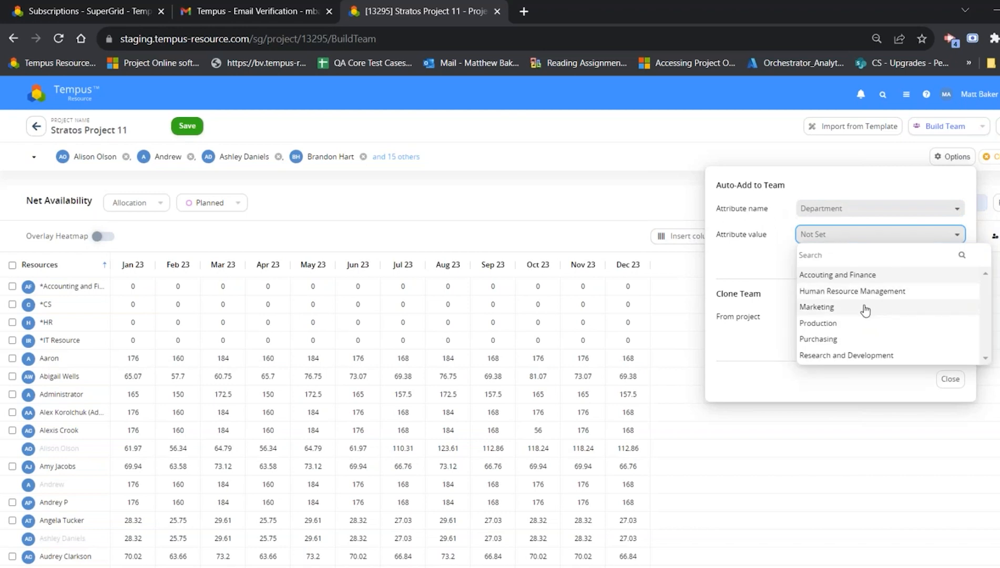
click(864, 307)
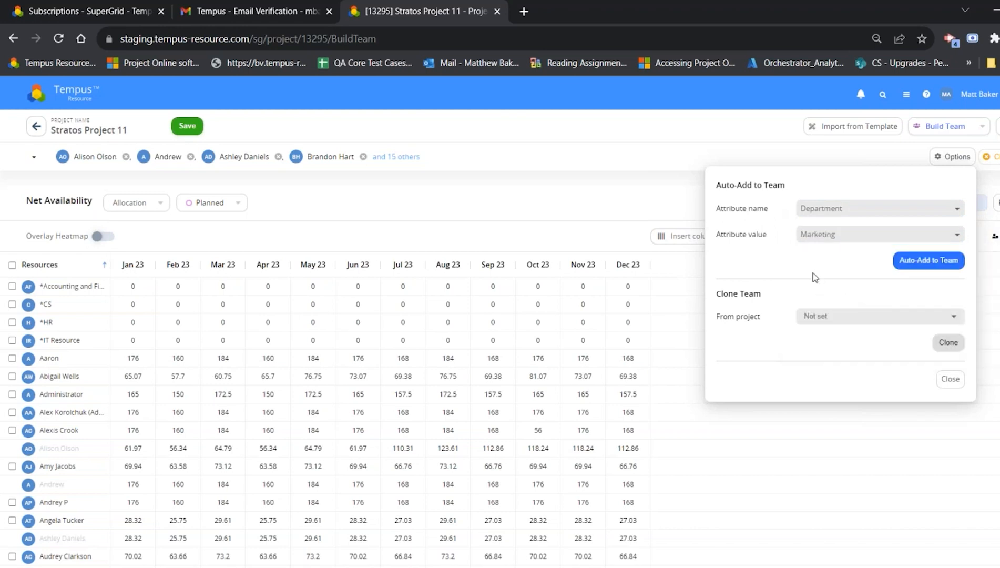
click(922, 263)
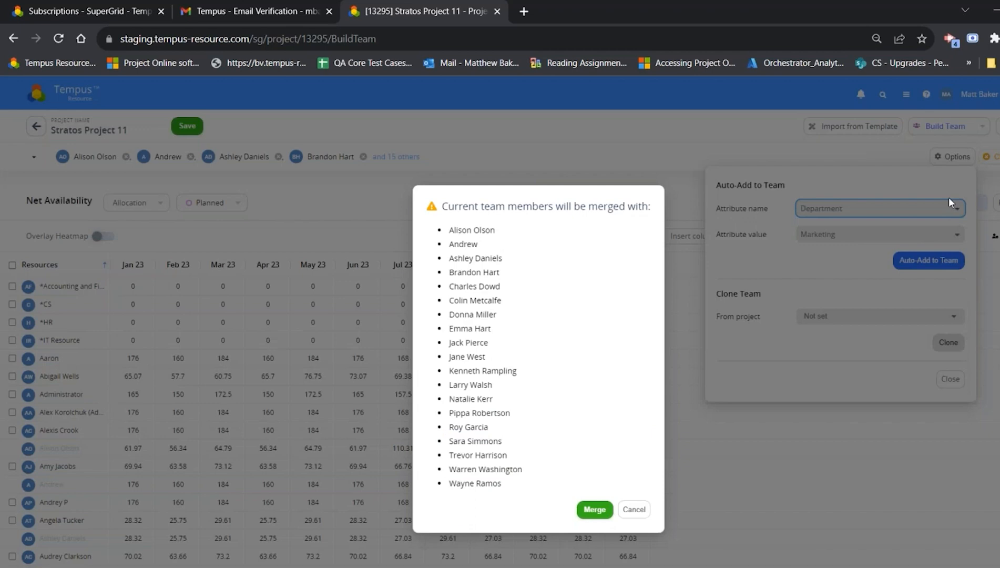
click(599, 512)
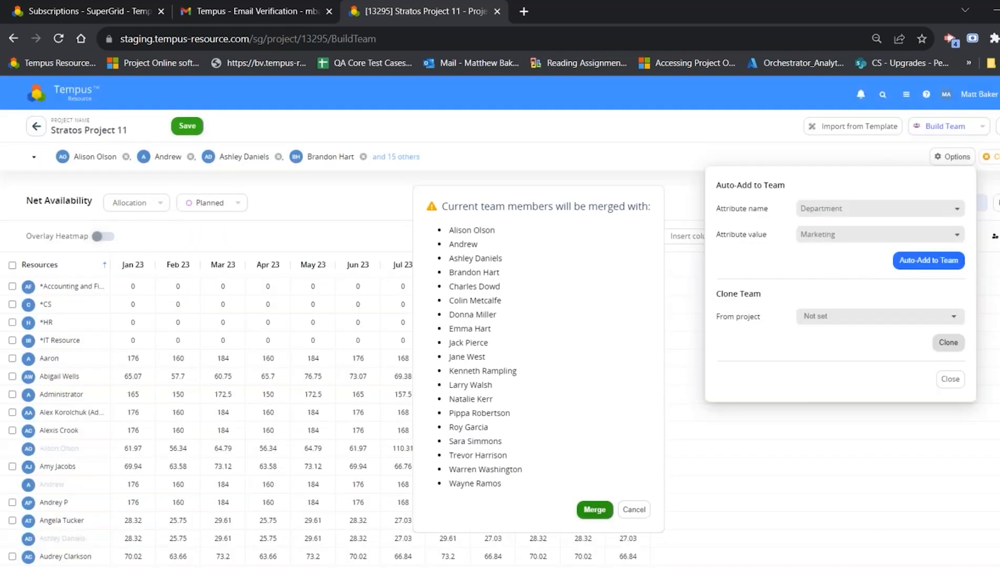
click(950, 379)
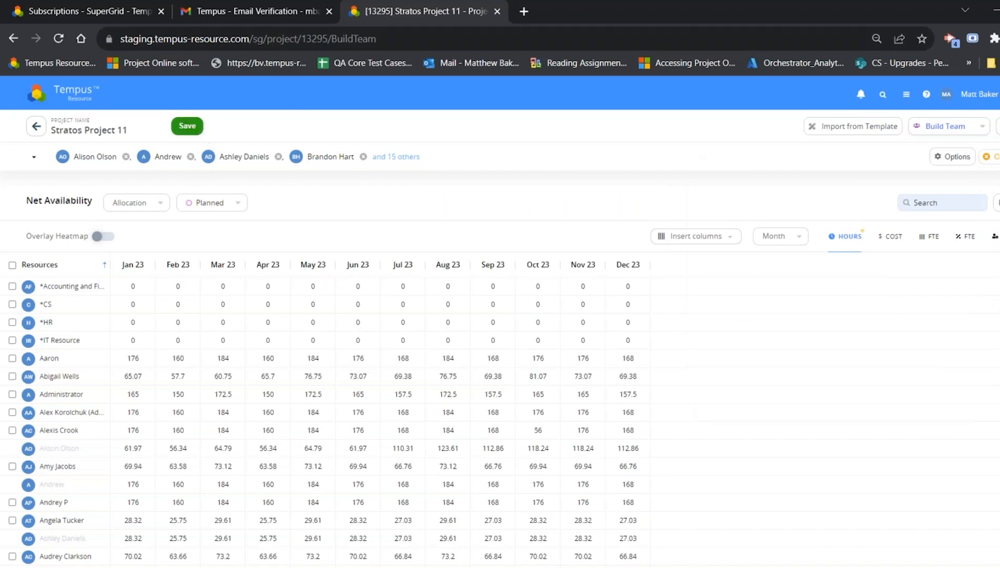
Step: Open Project Management and move the Project Proposals view above Default and the view below it up one place
click(75, 96)
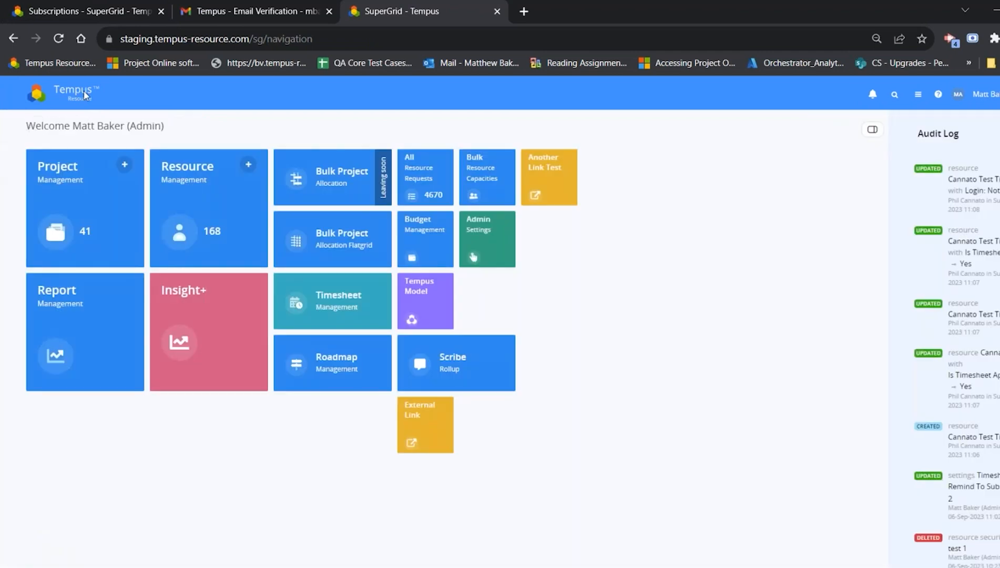
click(105, 221)
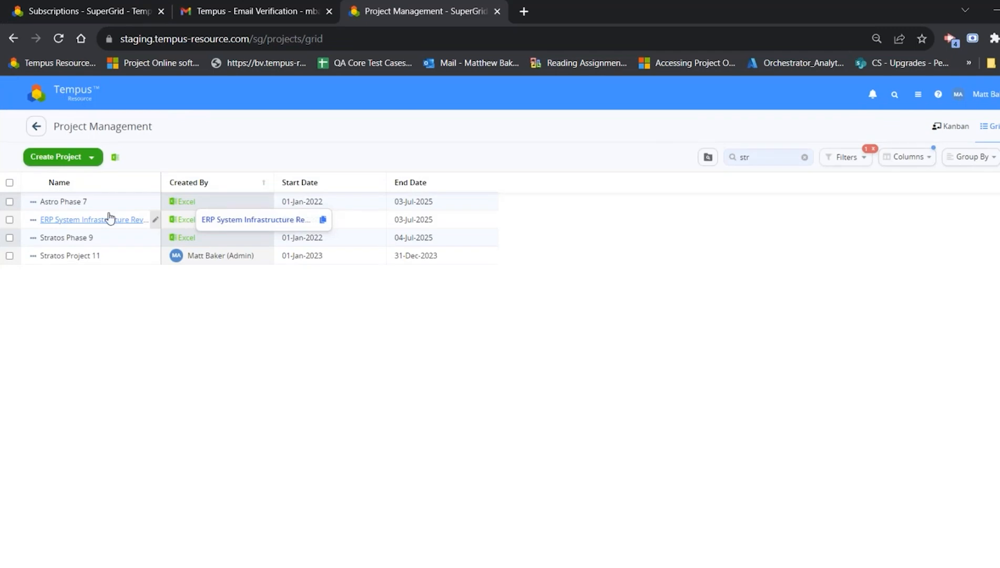
click(998, 157)
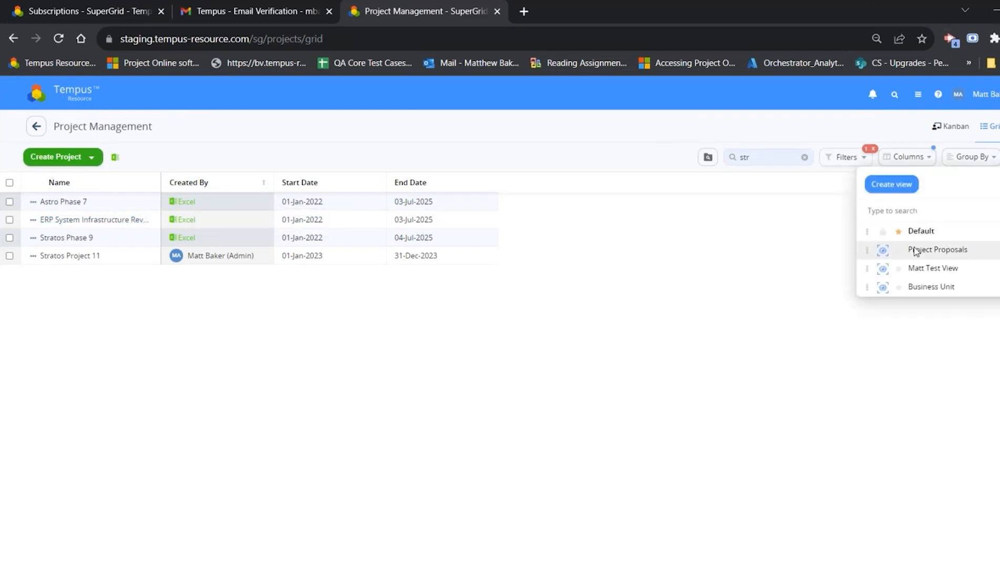
drag(871, 247, 871, 224)
drag(867, 268, 858, 249)
click(694, 352)
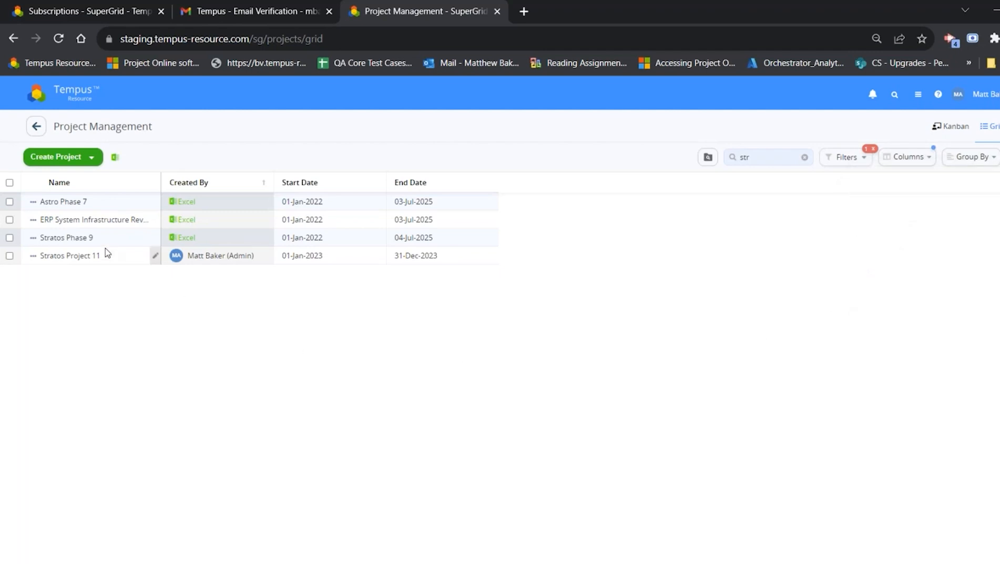
Step: Review the clone options for the ERP System Infrastructure Revision project, and cancel the cloning
click(33, 219)
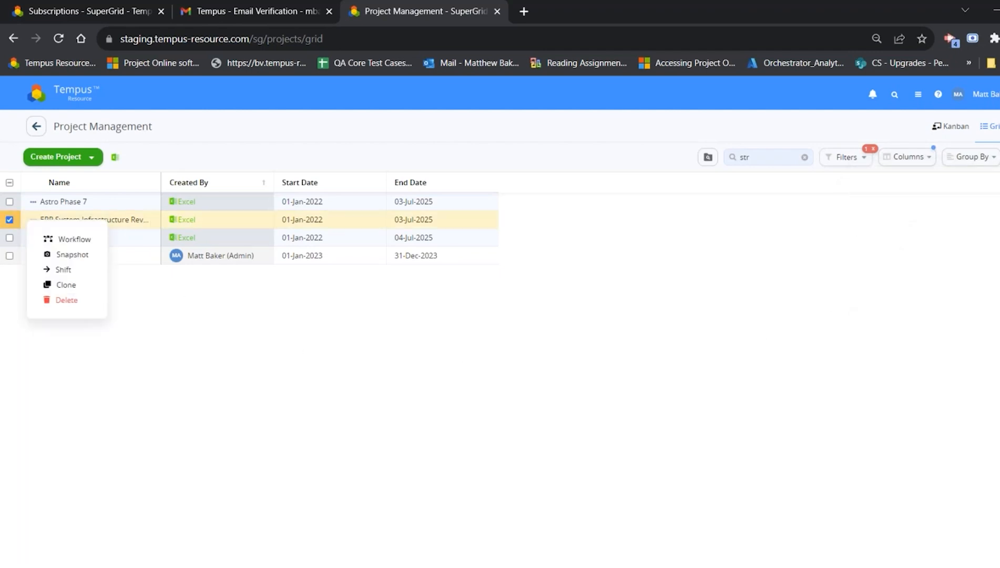
click(66, 284)
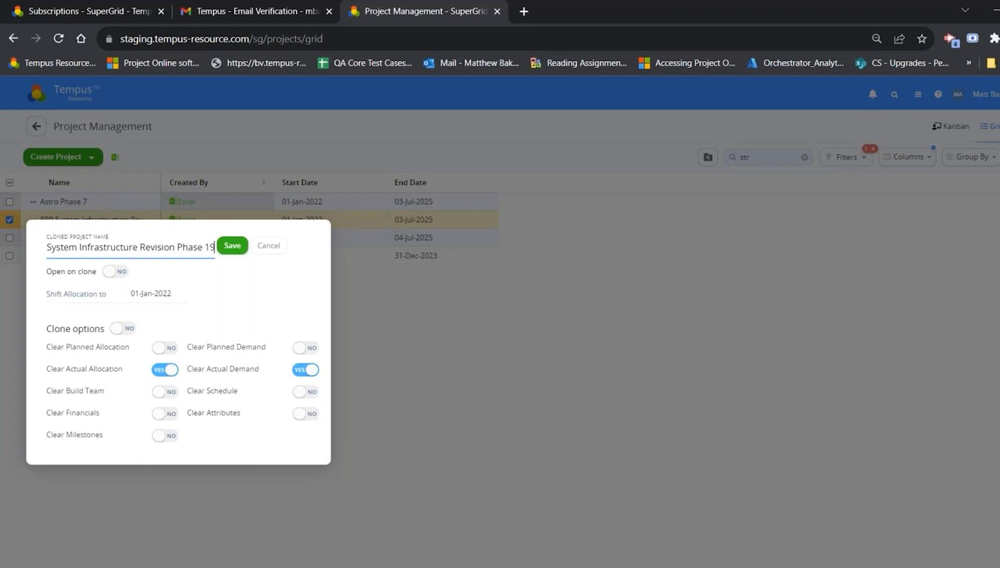
click(270, 251)
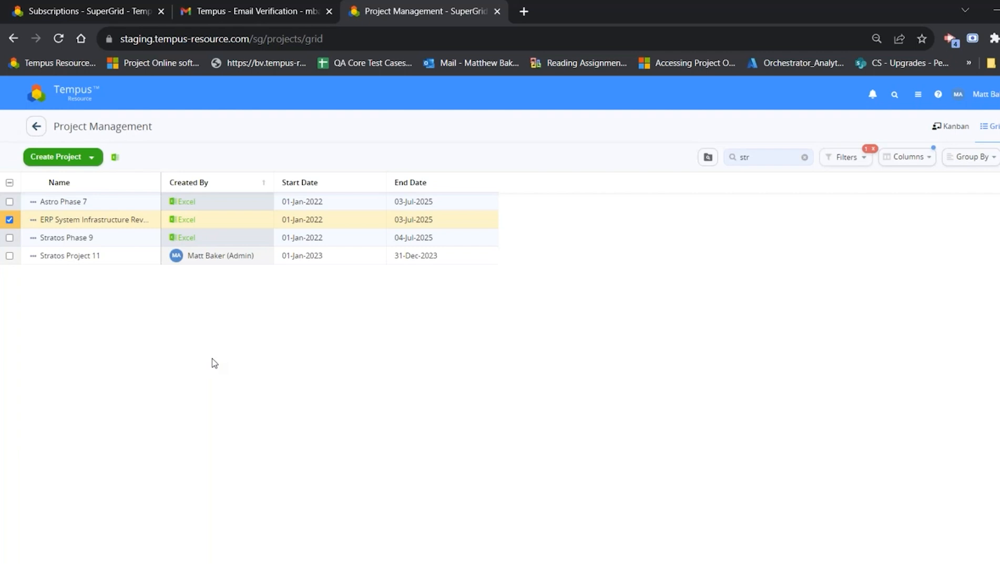
Step: Open the Astro Phase 7 project's attributes and view the list of available project pages
click(74, 204)
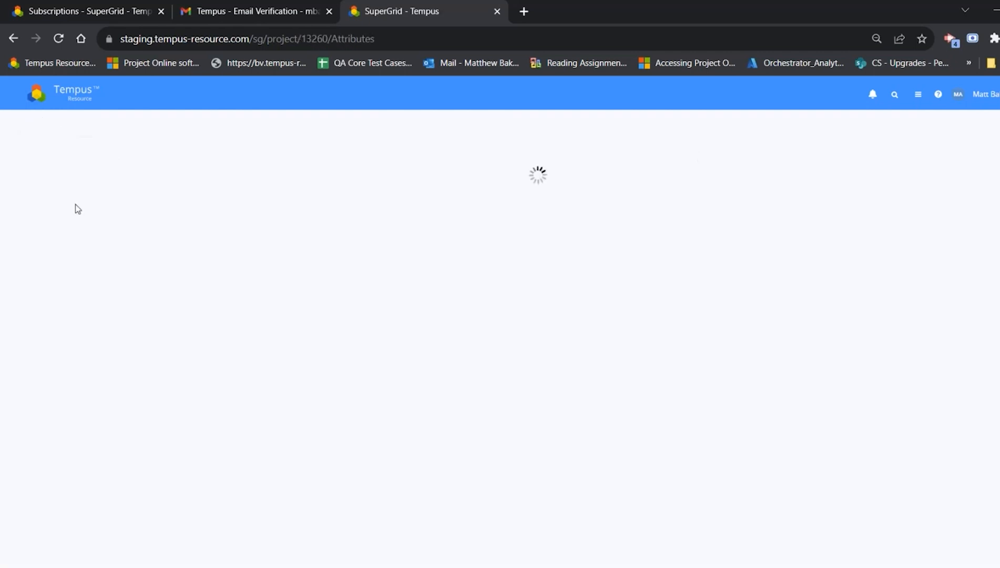
click(937, 128)
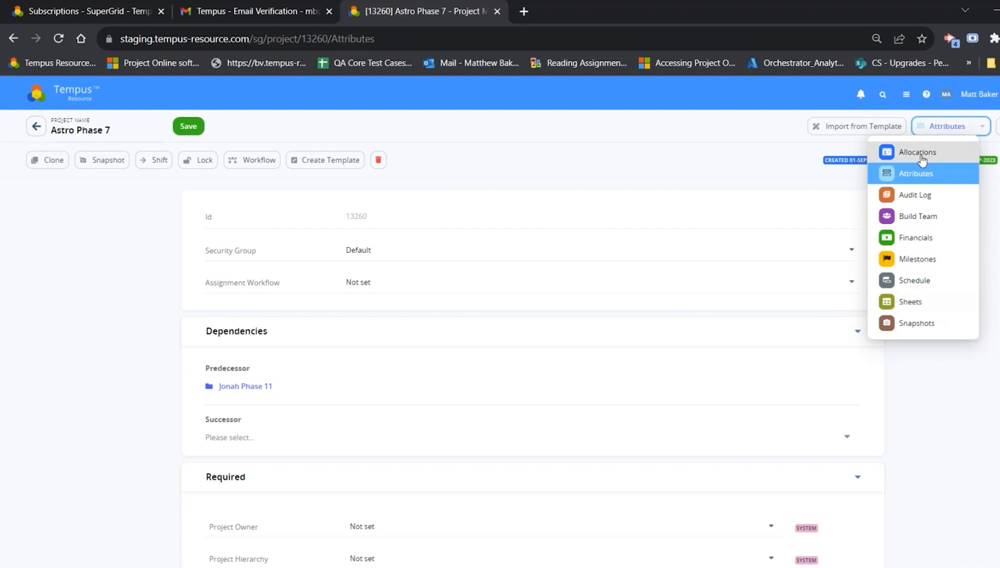
click(579, 122)
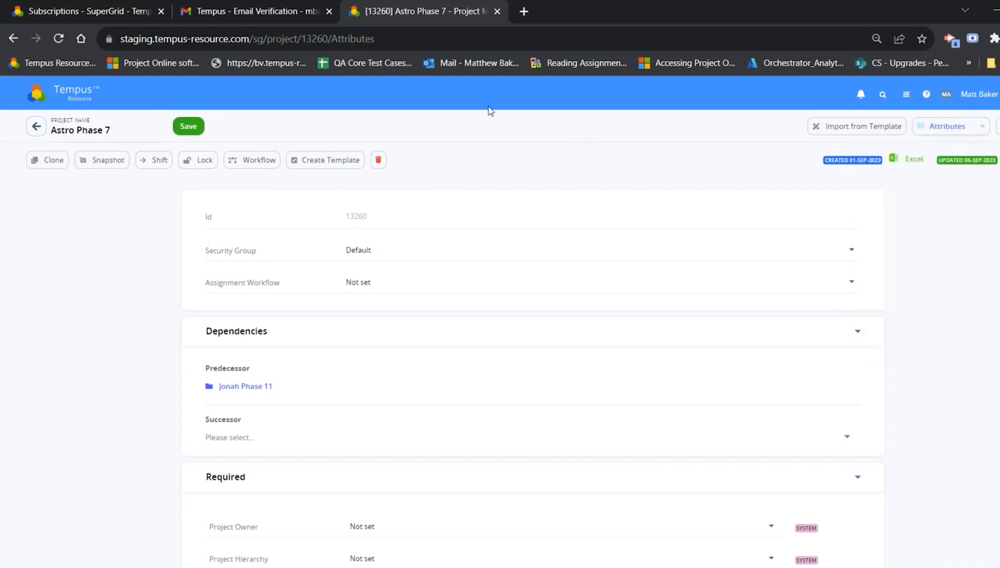
Step: Open the General Settings in the Admin Settings area
click(85, 89)
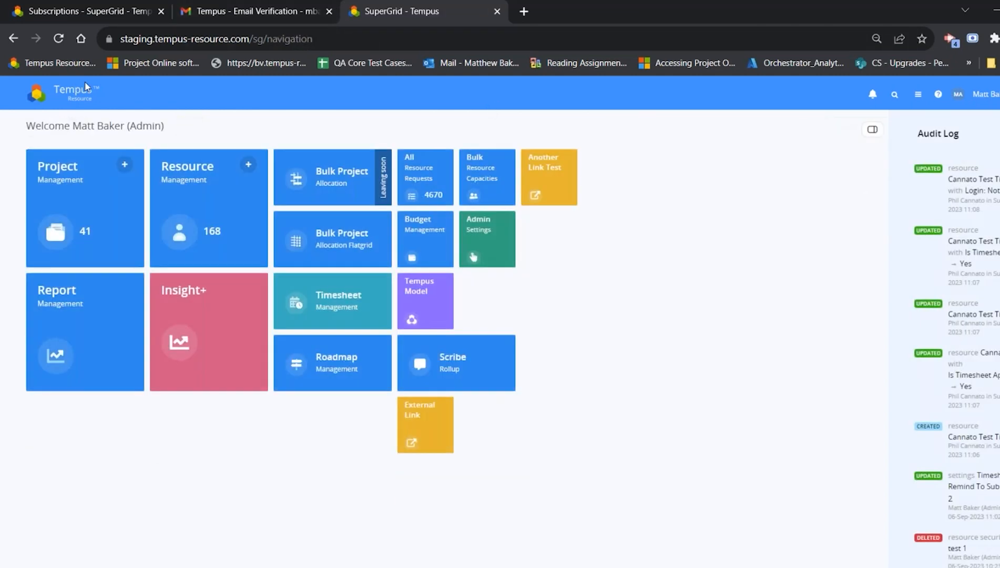
click(476, 247)
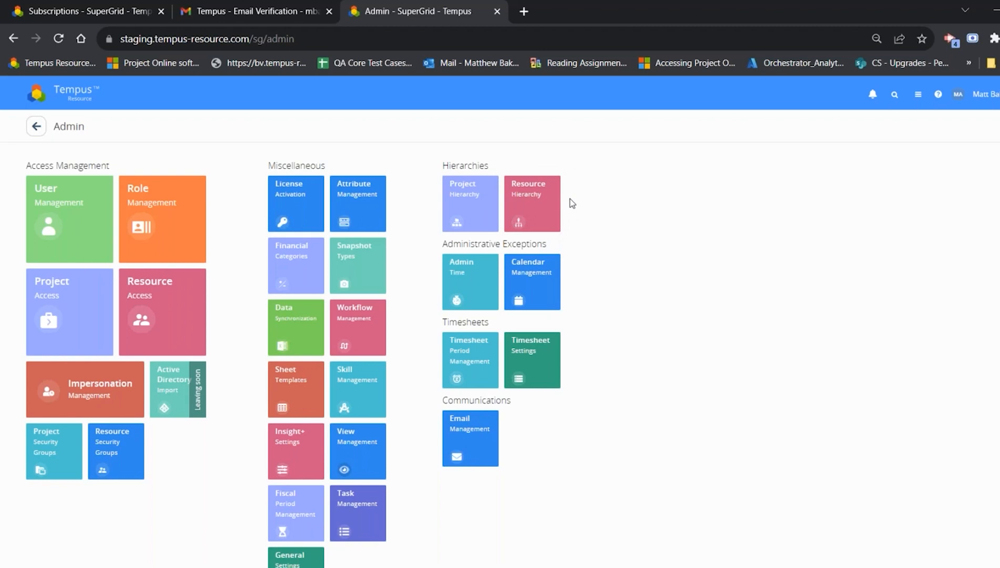
click(295, 556)
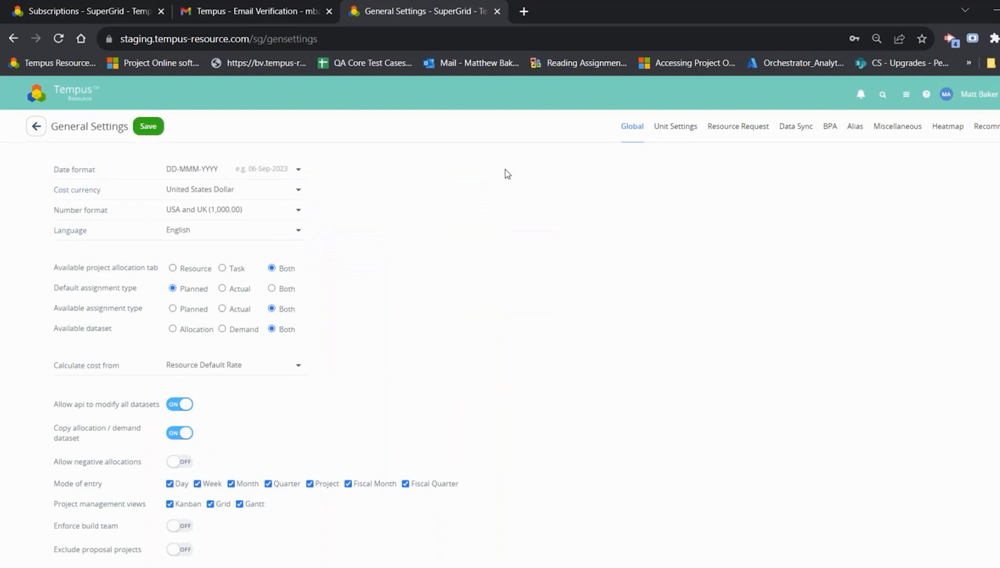
Step: Set the system language to German in the global General Settings and save the settings
click(221, 231)
scroll(152, 277, down, 1)
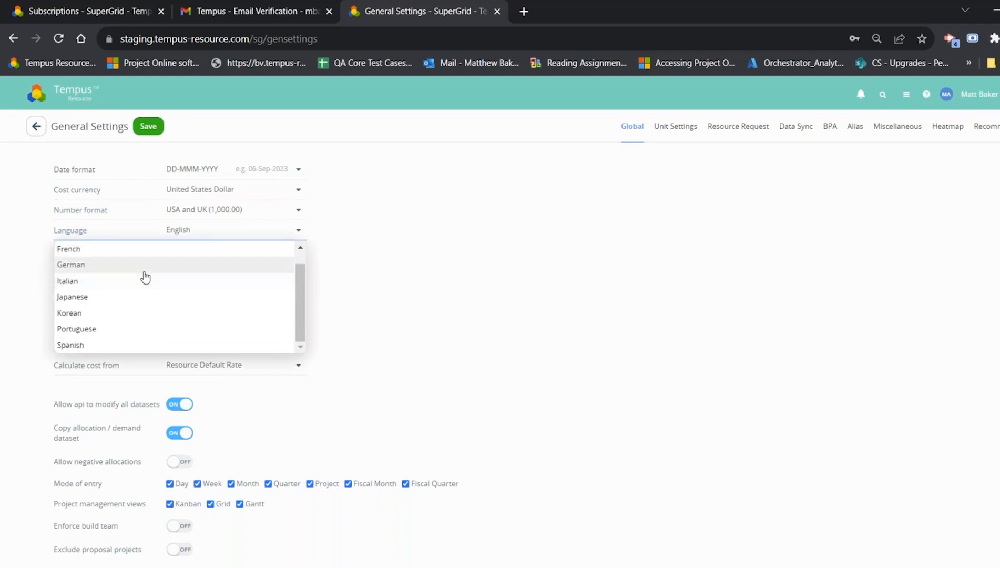
scroll(119, 259, up, 1)
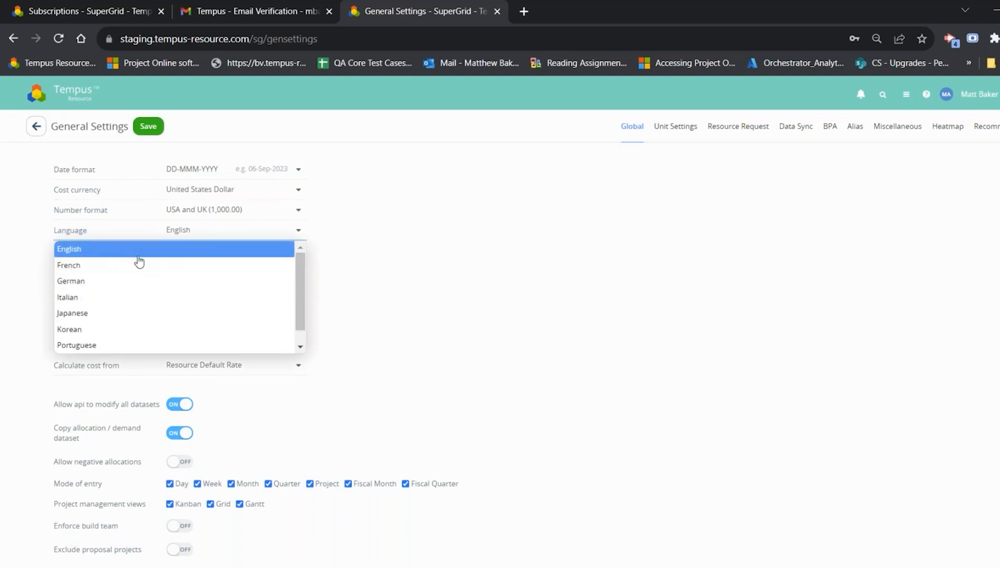
click(121, 286)
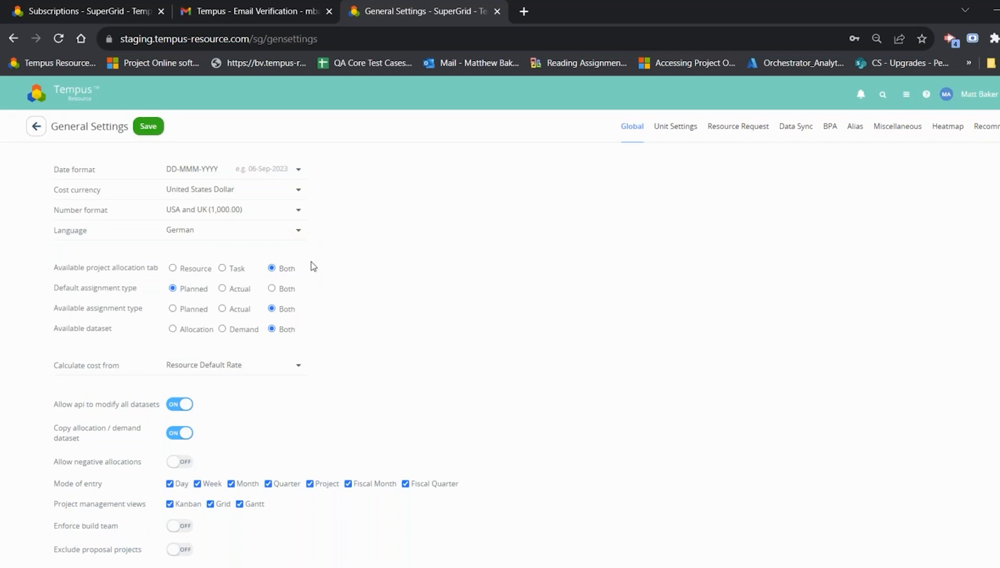
click(140, 126)
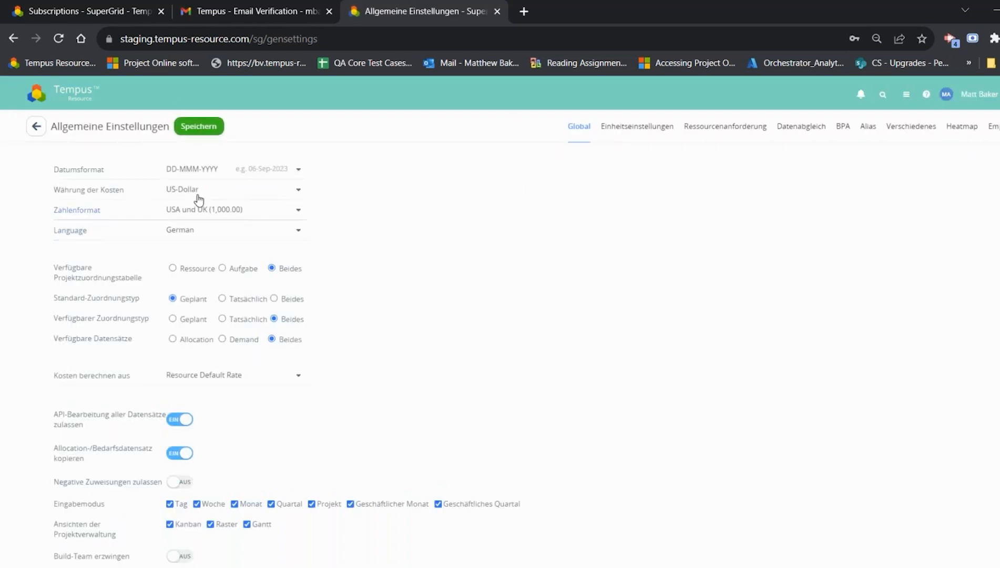
Step: Open the profile management page from the home page and change the profile language to English, confirming the change
click(69, 95)
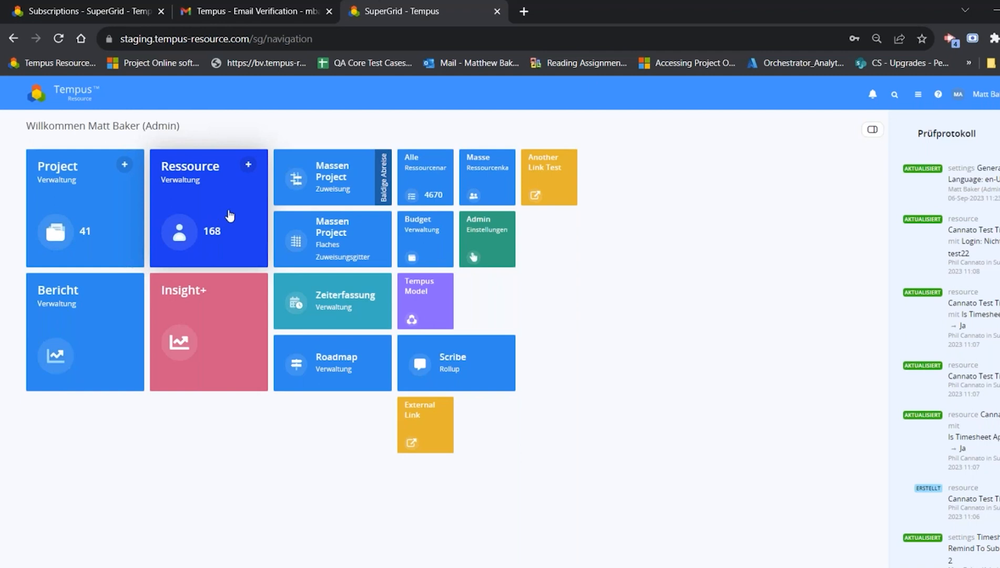
click(983, 95)
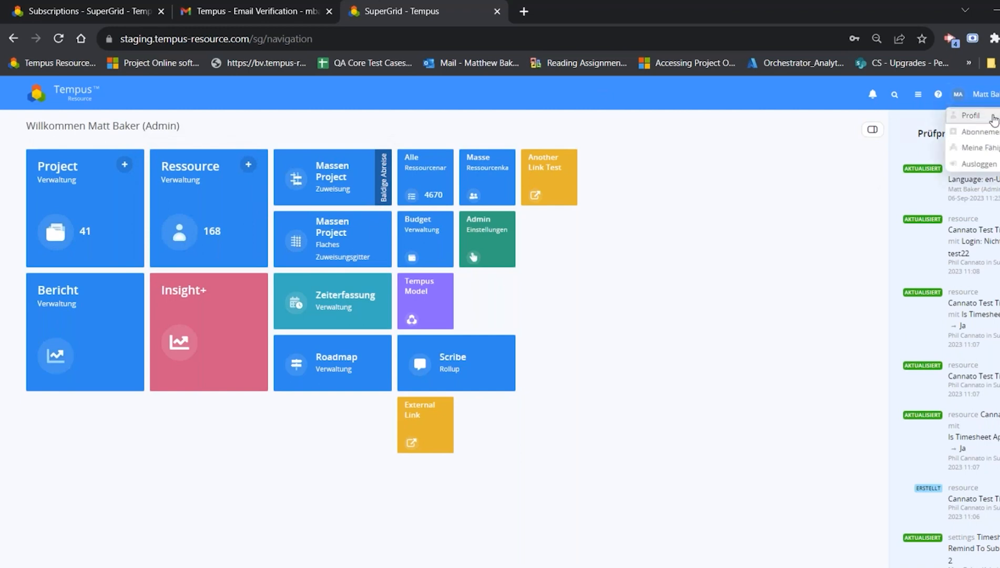
click(988, 113)
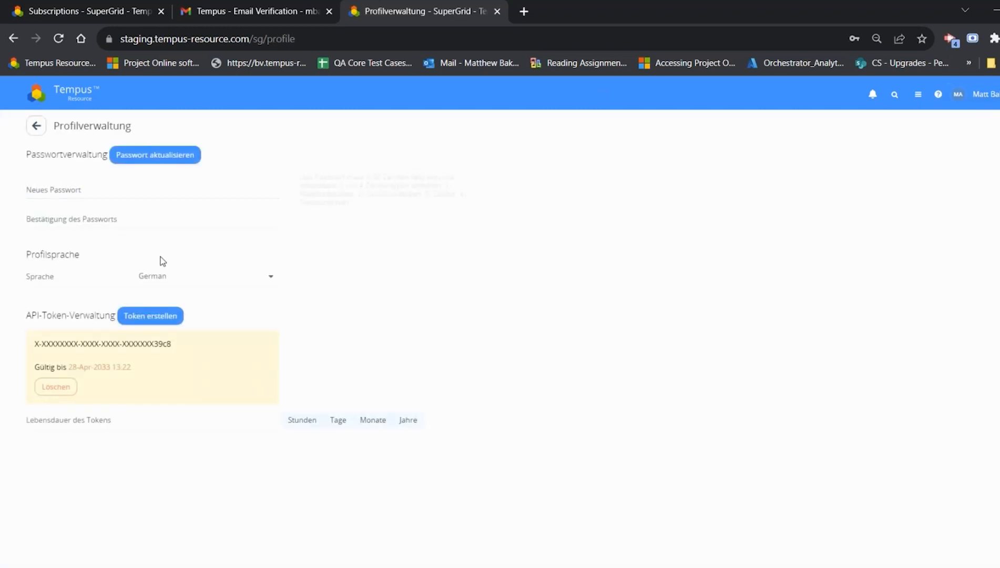
click(185, 277)
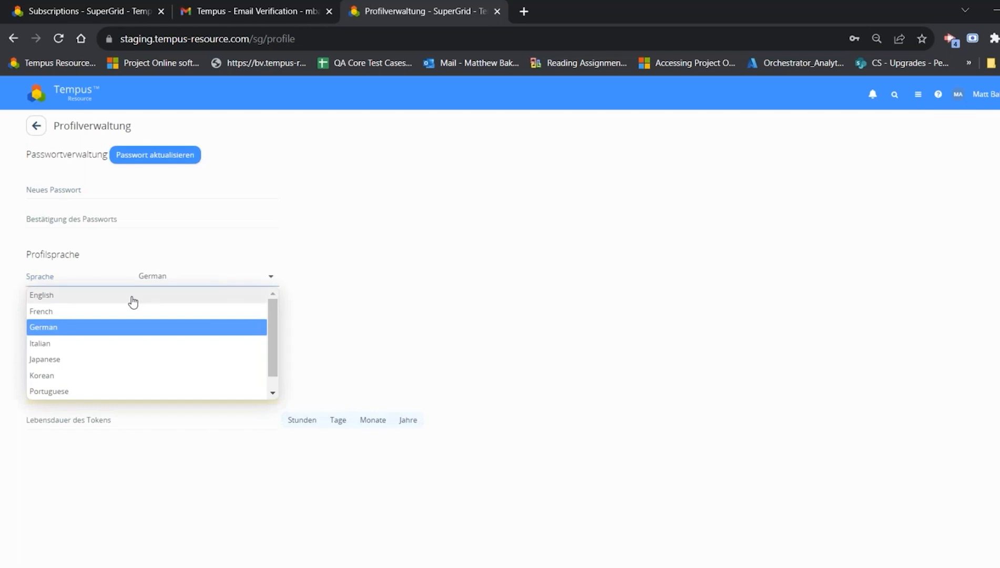
click(133, 301)
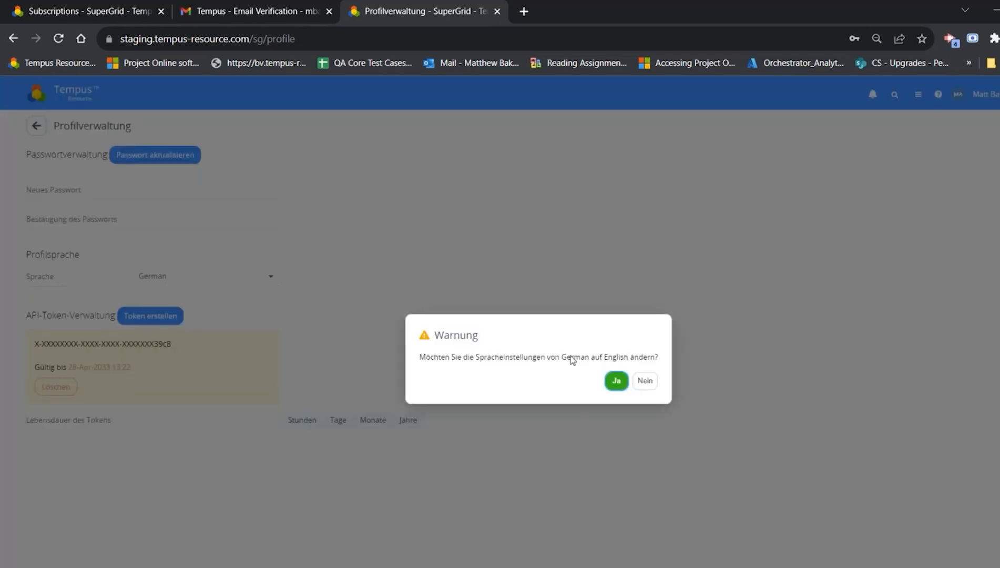
click(610, 381)
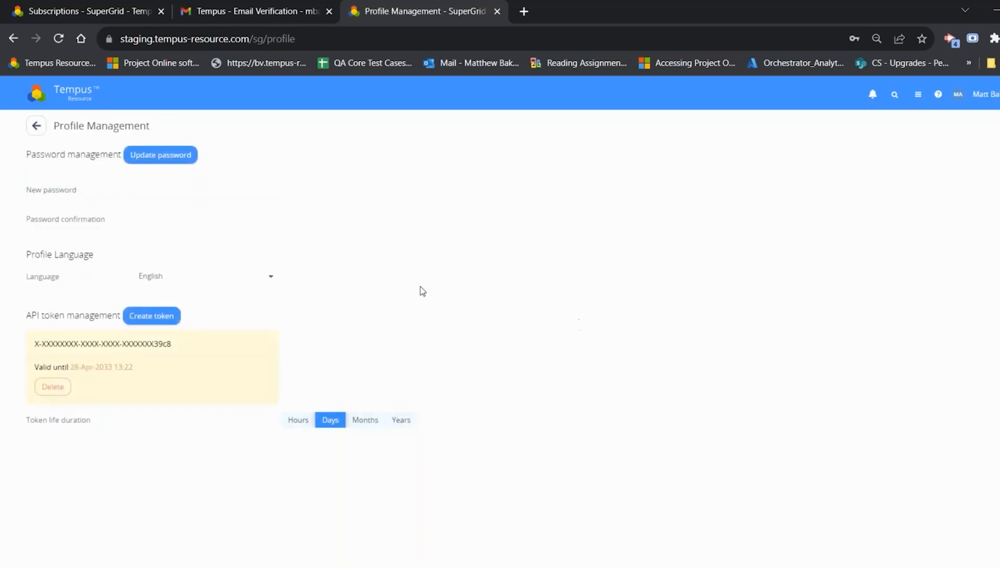
Step: Return to General Settings from the Admin Settings and bring up the SSO options in the Miscellaneous section
click(97, 95)
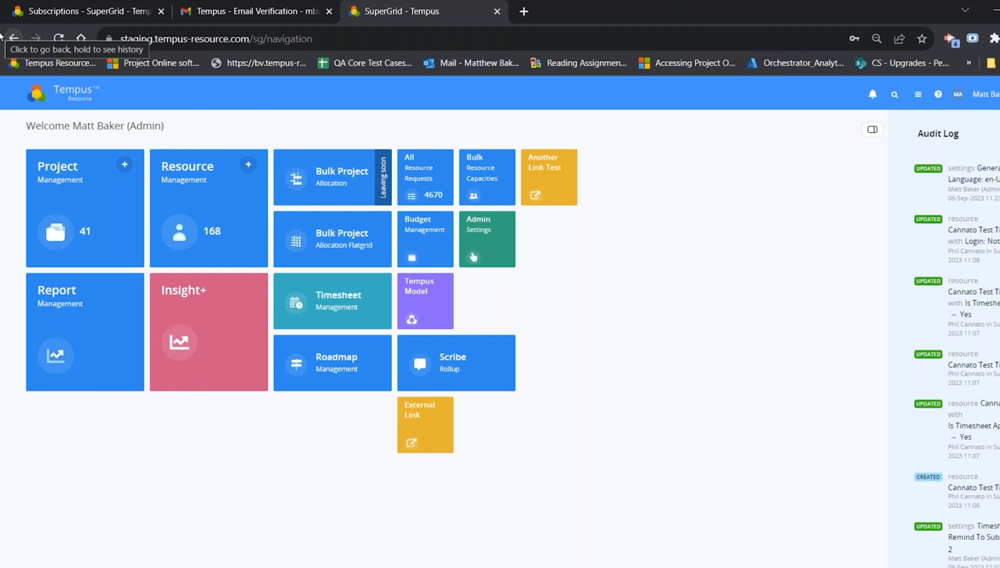
click(506, 240)
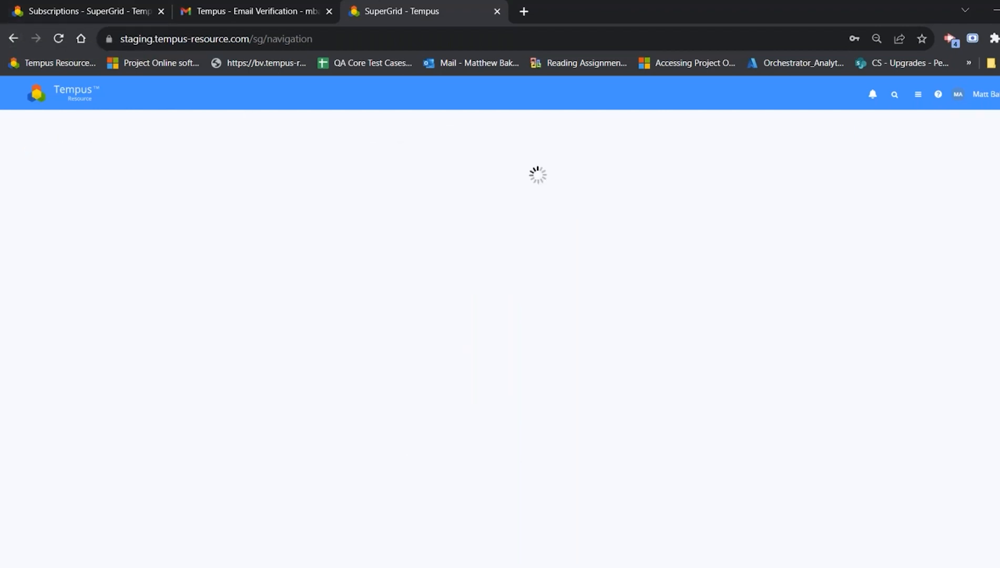
click(295, 557)
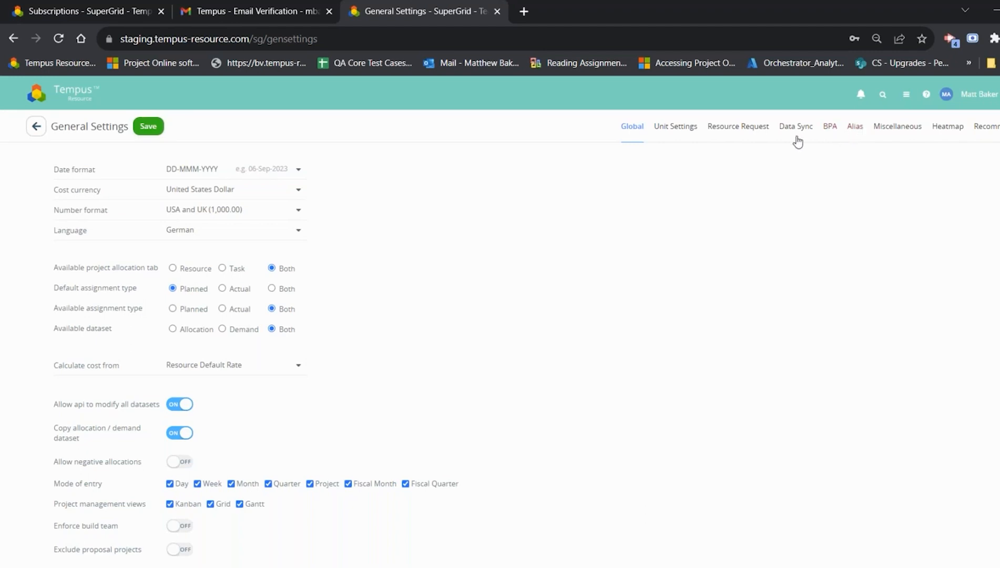
click(896, 129)
scroll(546, 332, down, 2)
scroll(546, 332, down, 7)
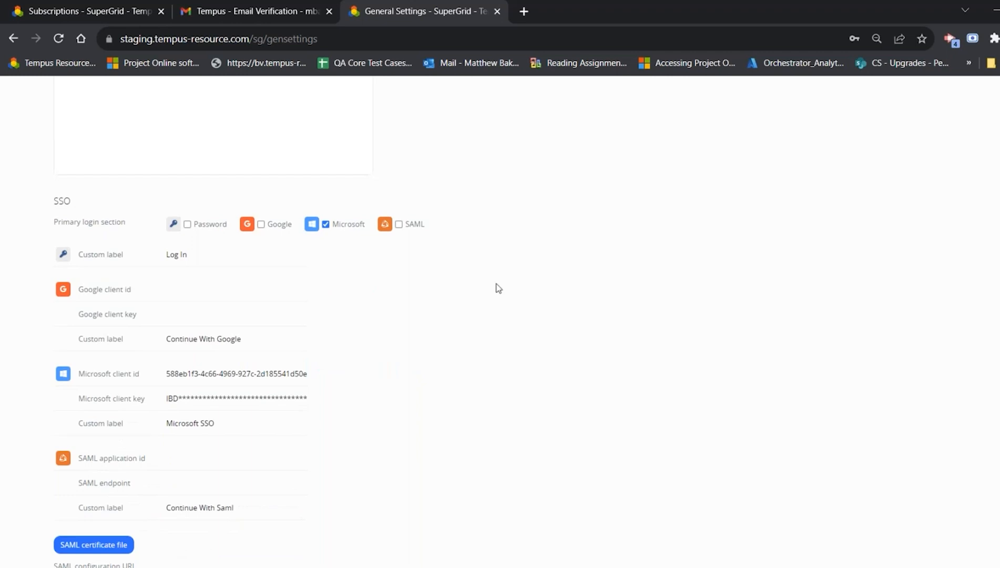
Step: Examine the custom label for Microsoft SSO, the primary login methods and the other Miscellaneous settings above them
drag(231, 429, 100, 376)
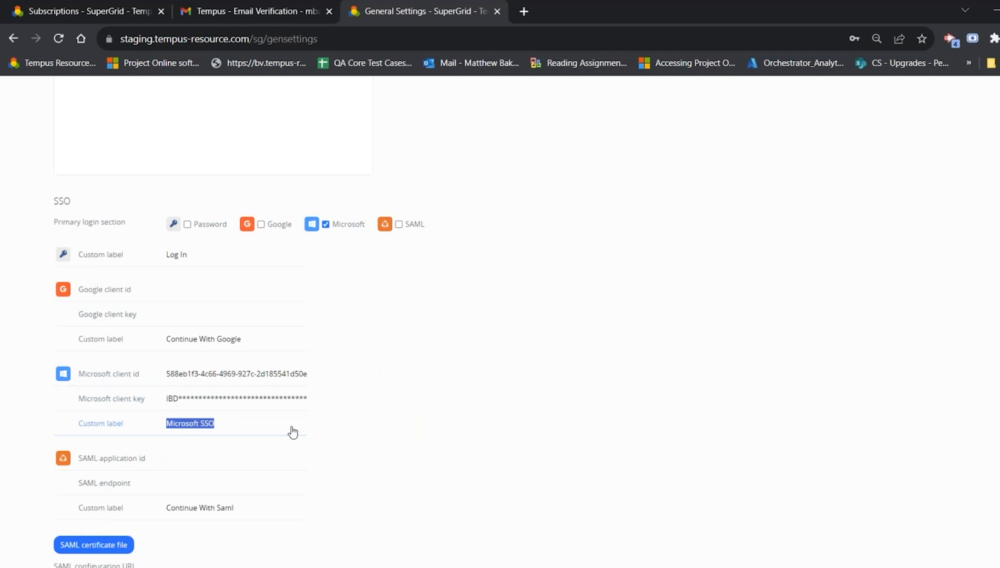
click(468, 376)
scroll(297, 431, up, 3)
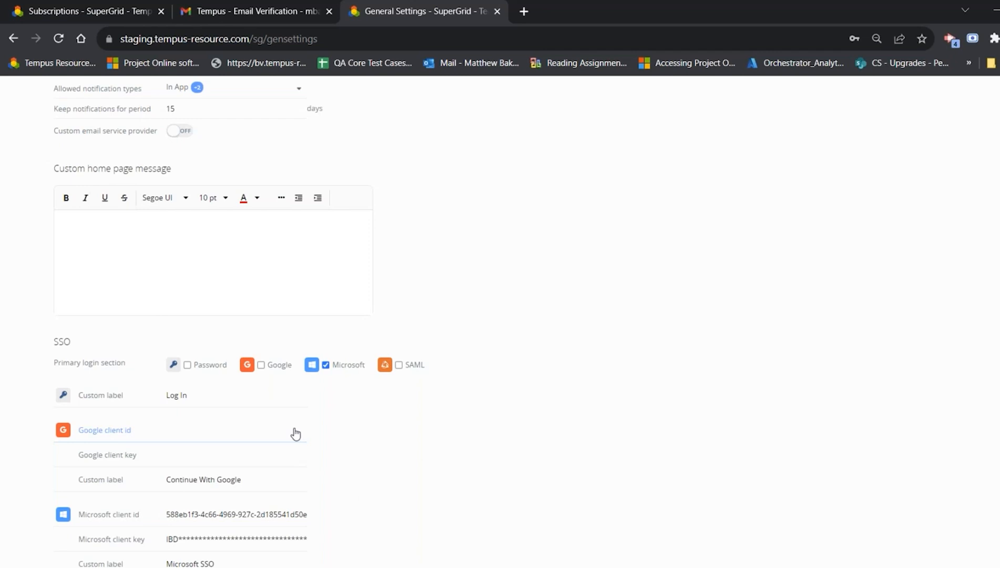
scroll(456, 247, up, 5)
scroll(455, 232, down, 5)
scroll(269, 426, up, 5)
scroll(192, 543, down, 5)
scroll(194, 511, up, 5)
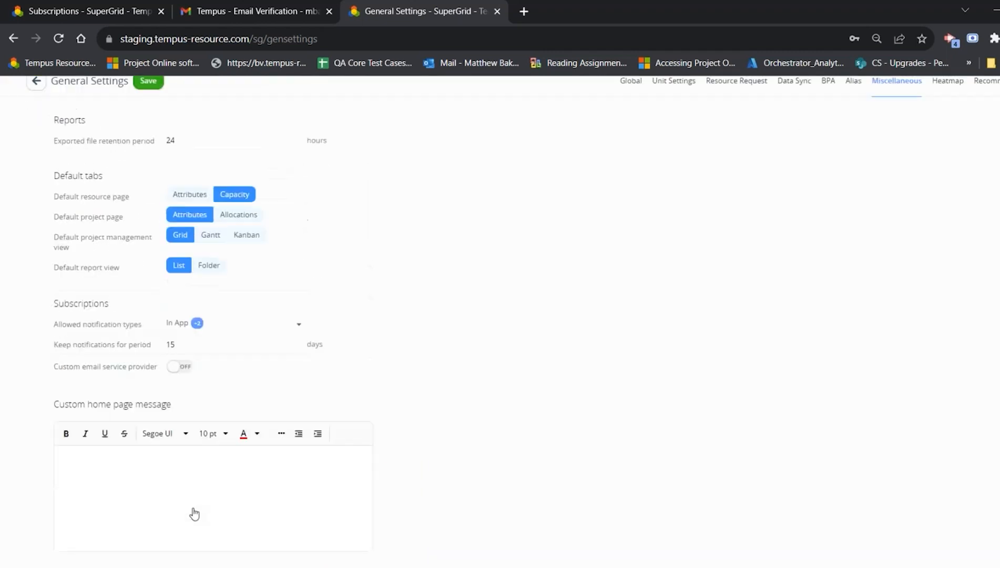
Step: Log out of the account and switch the login page to the other login methods
click(982, 97)
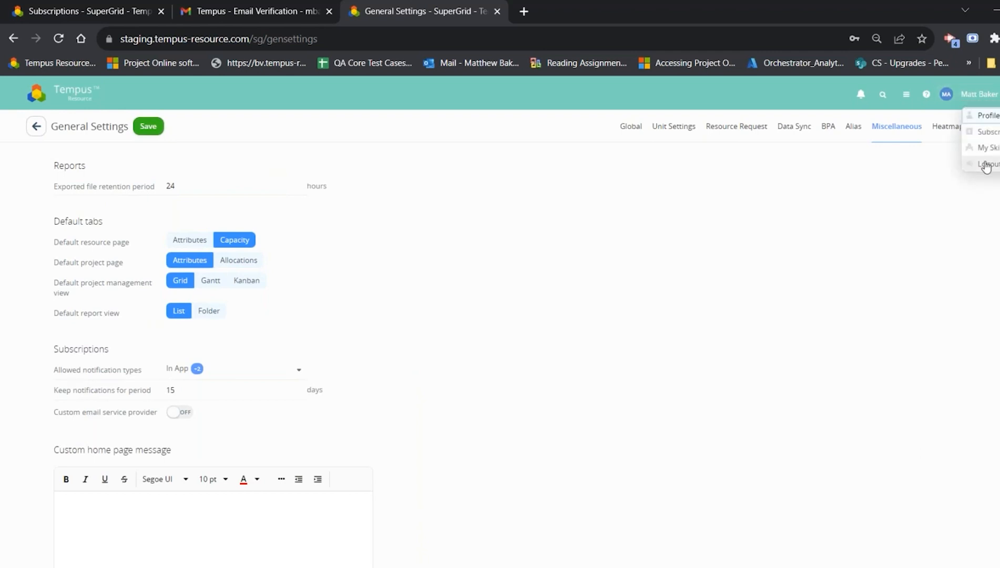
click(984, 165)
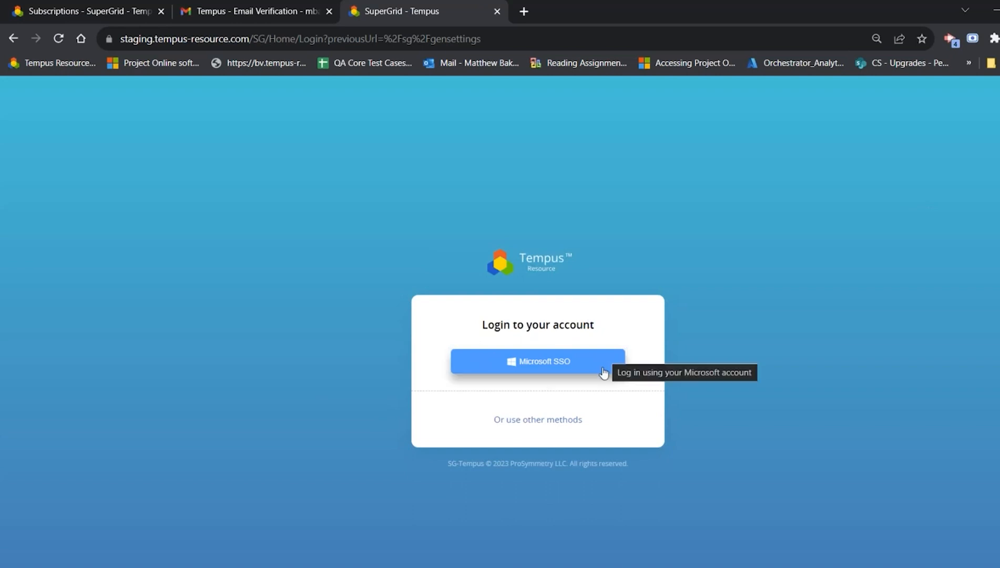
click(523, 420)
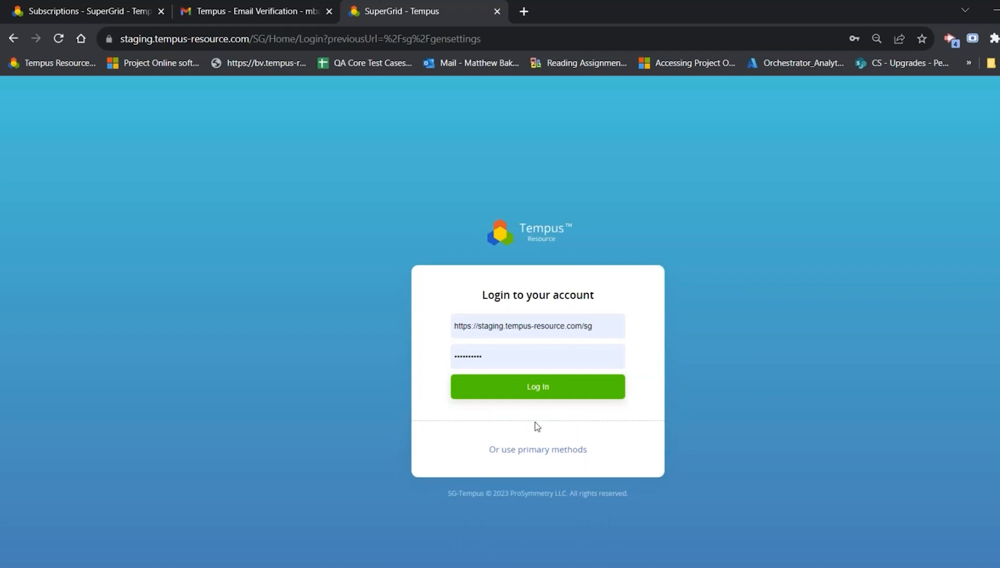
Step: Replace the prefilled user ID with the account's user ID, enter the account password and log in
triple_click(605, 329)
key(BackSpace)
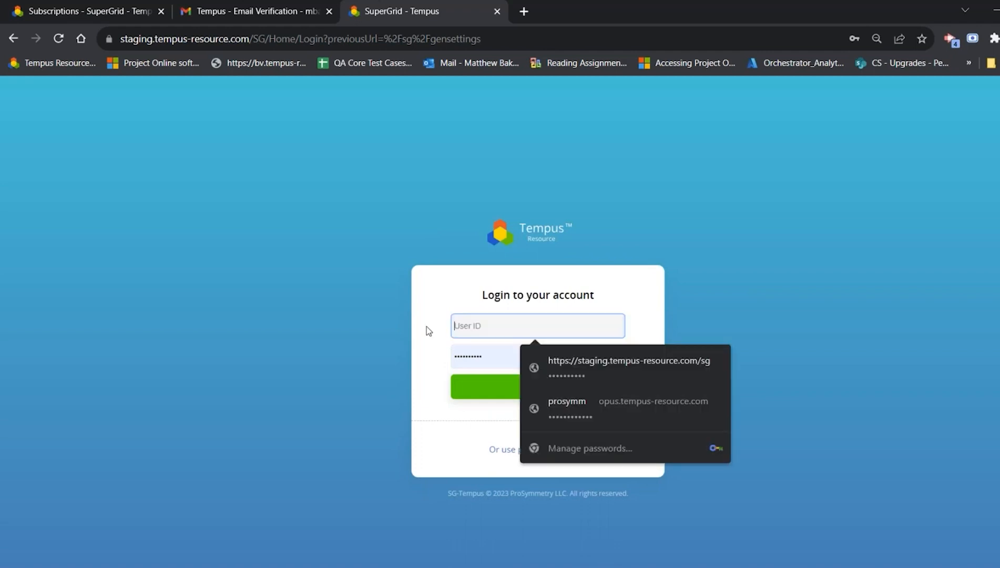
text(matthew)
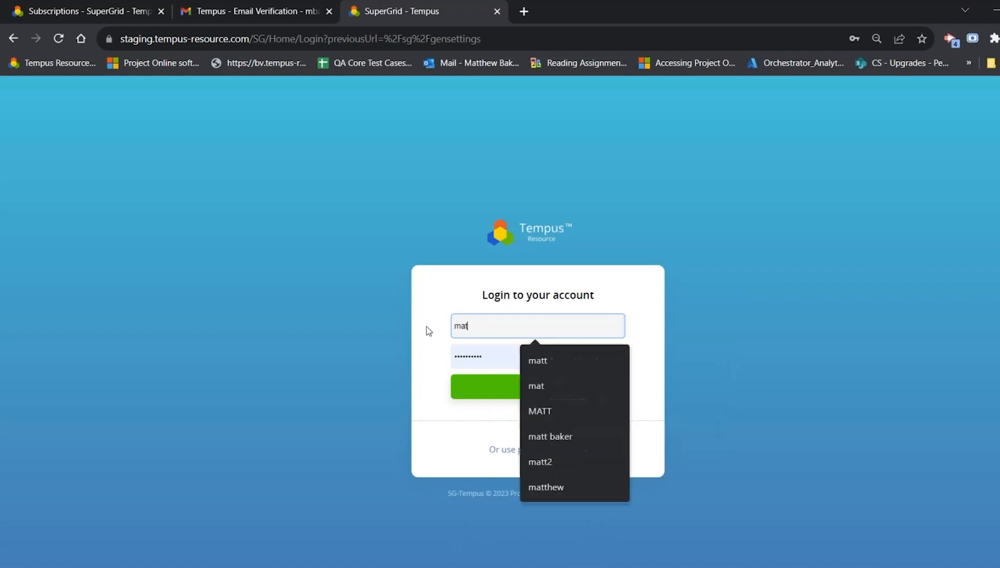
key(Tab)
text(••••••••••••)
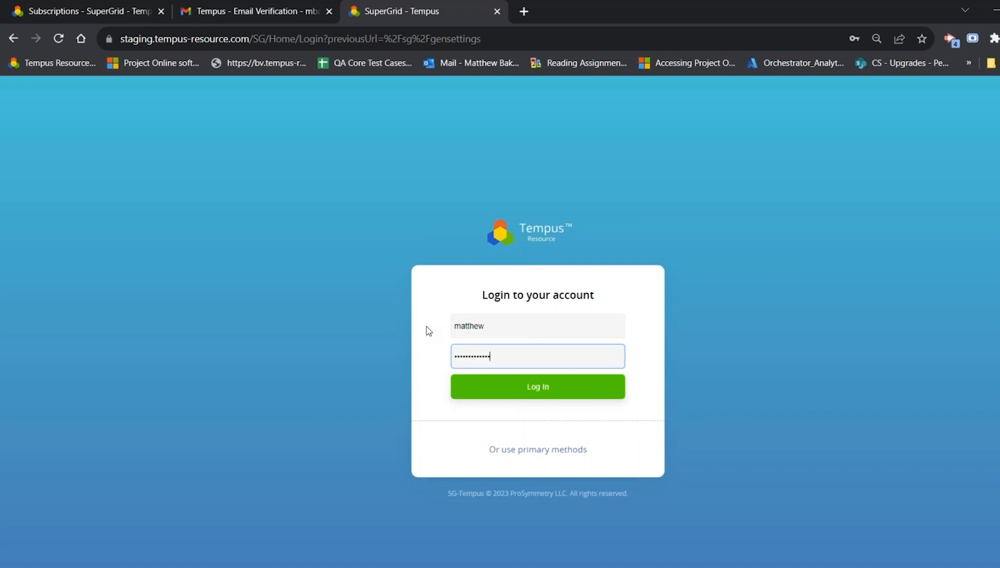
key(Return)
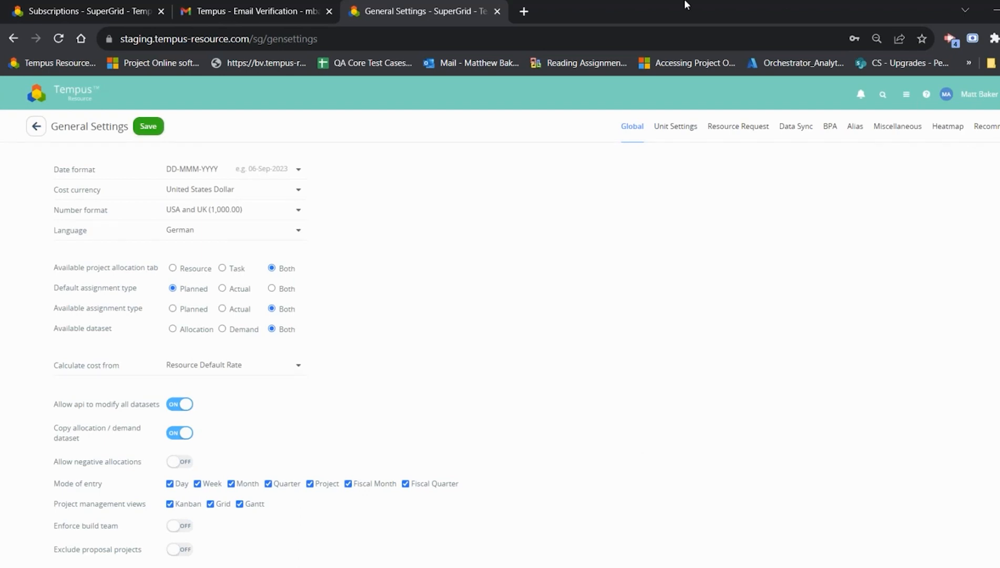
Step: In Attribute Management, draft a String project attribute named Test with rich text turned on, and leave without creating it
click(74, 93)
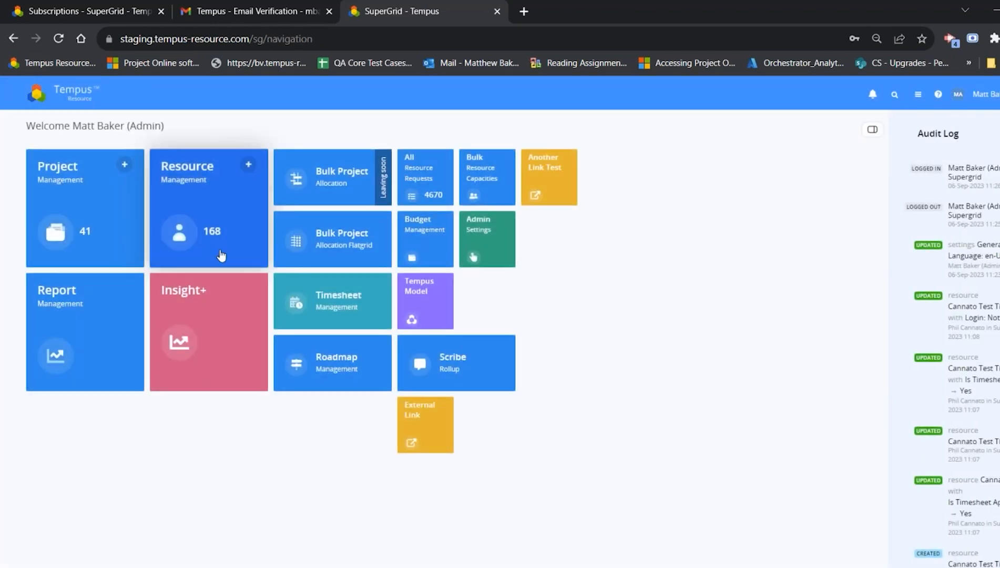
click(475, 245)
click(360, 215)
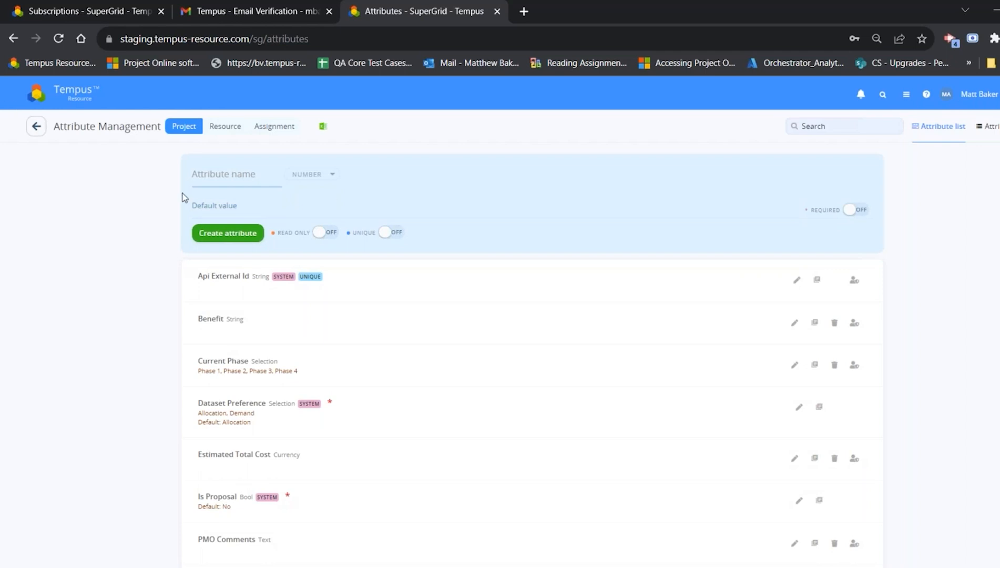
click(252, 175)
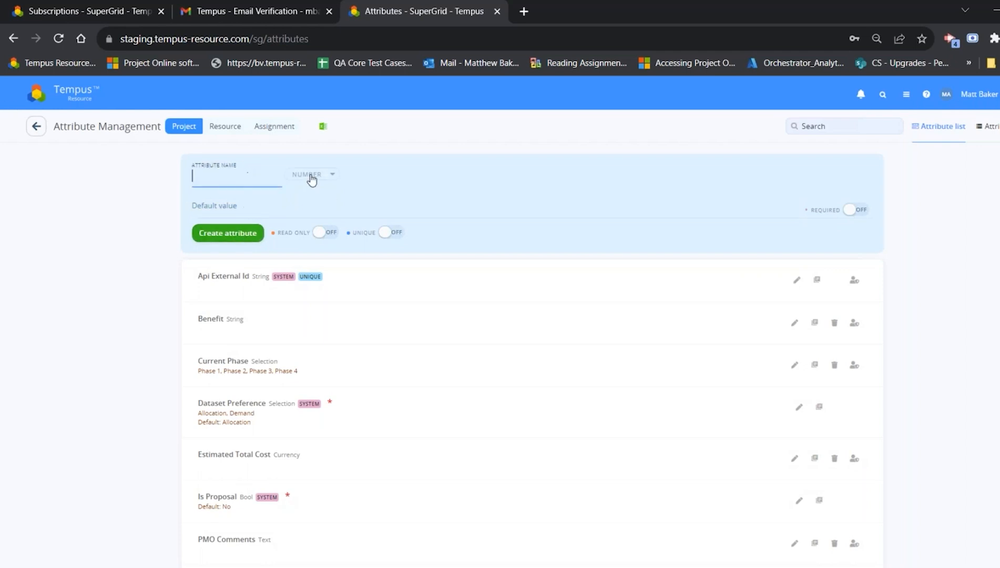
click(312, 176)
text(st)
click(317, 313)
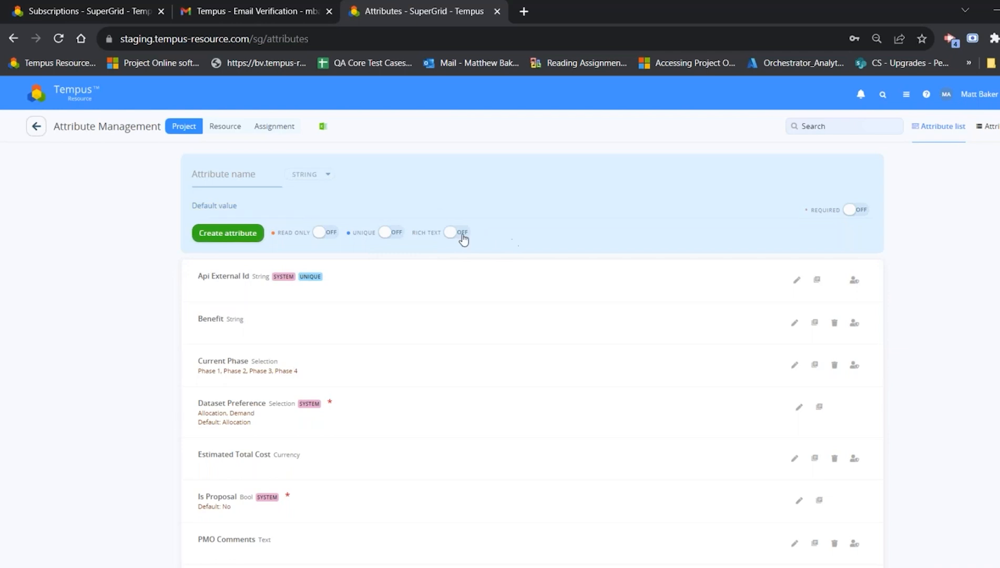
click(247, 174)
text(Test)
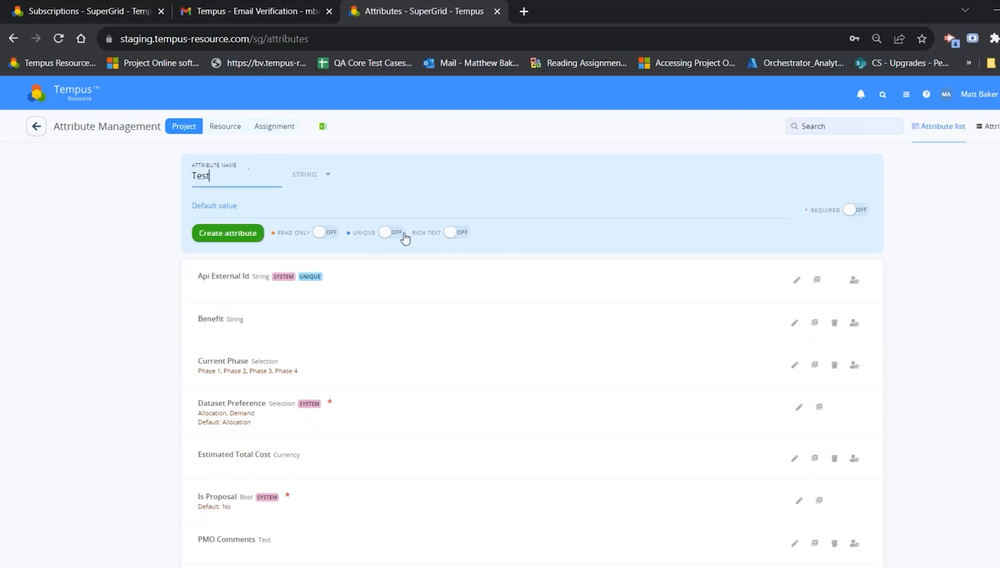
click(456, 232)
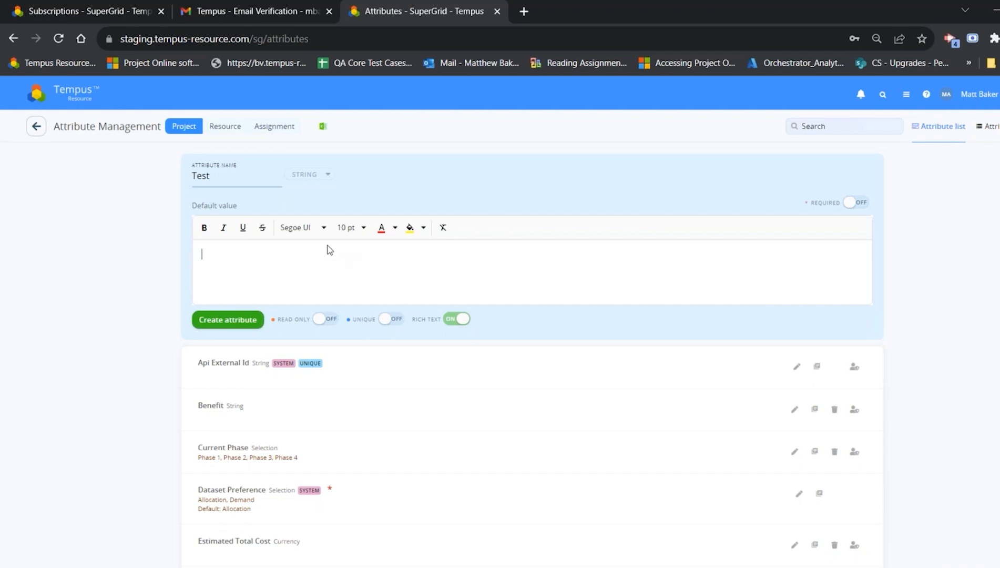
click(36, 126)
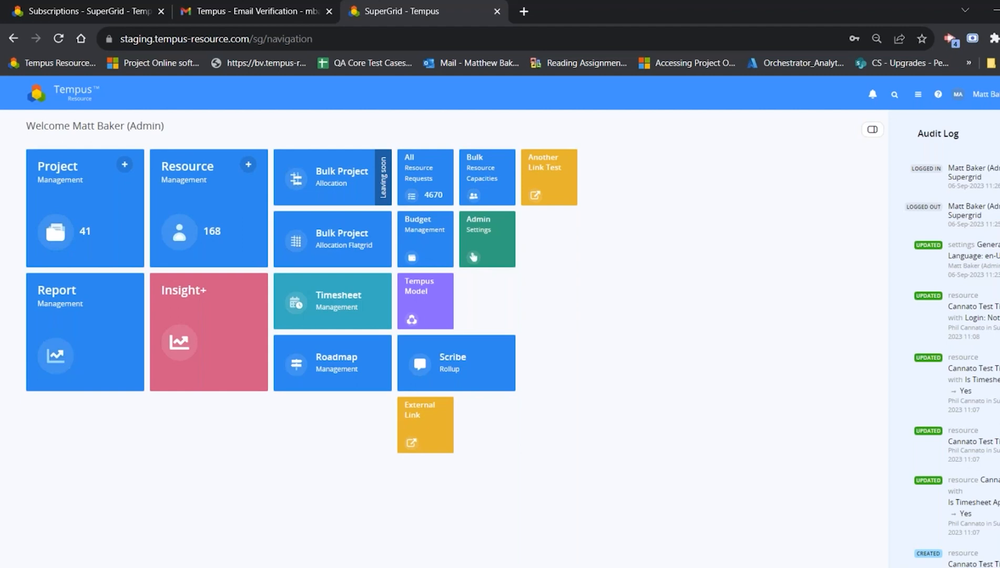
Step: Open Project Management and try to set the Astro Phase 7 project's start date to 01-Dec-2026
click(87, 231)
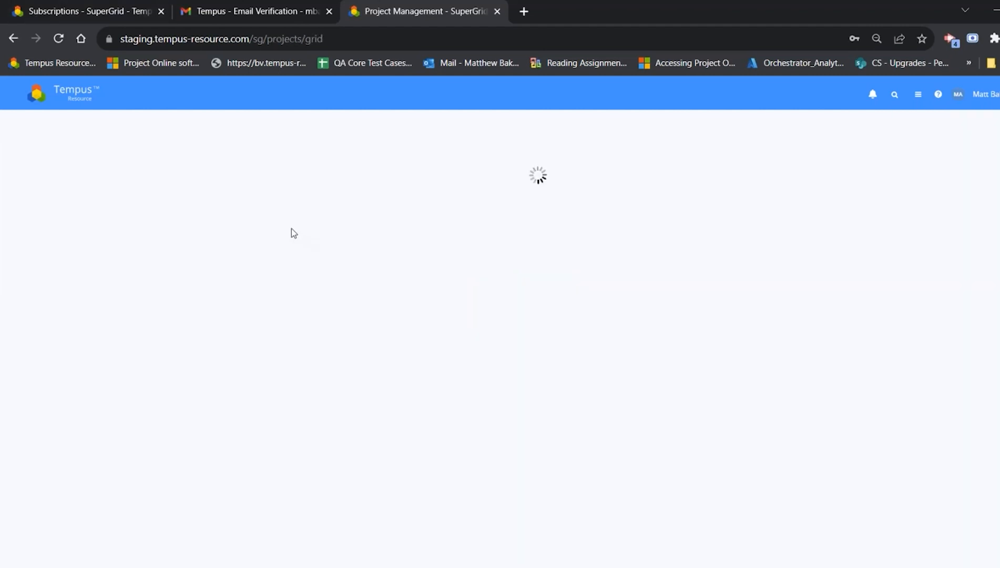
click(377, 202)
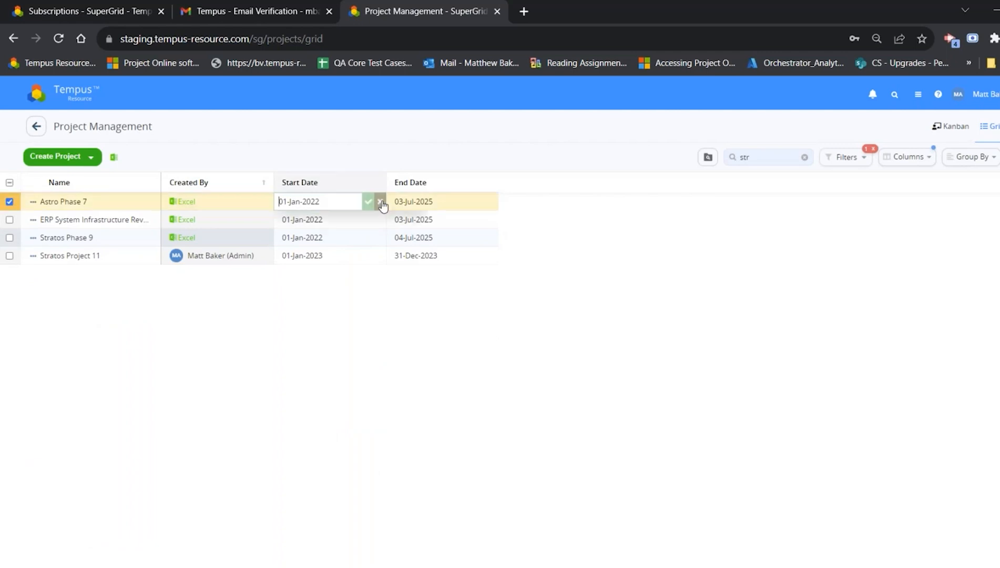
click(320, 224)
click(410, 224)
click(409, 224)
click(409, 224)
click(410, 224)
click(398, 339)
click(337, 259)
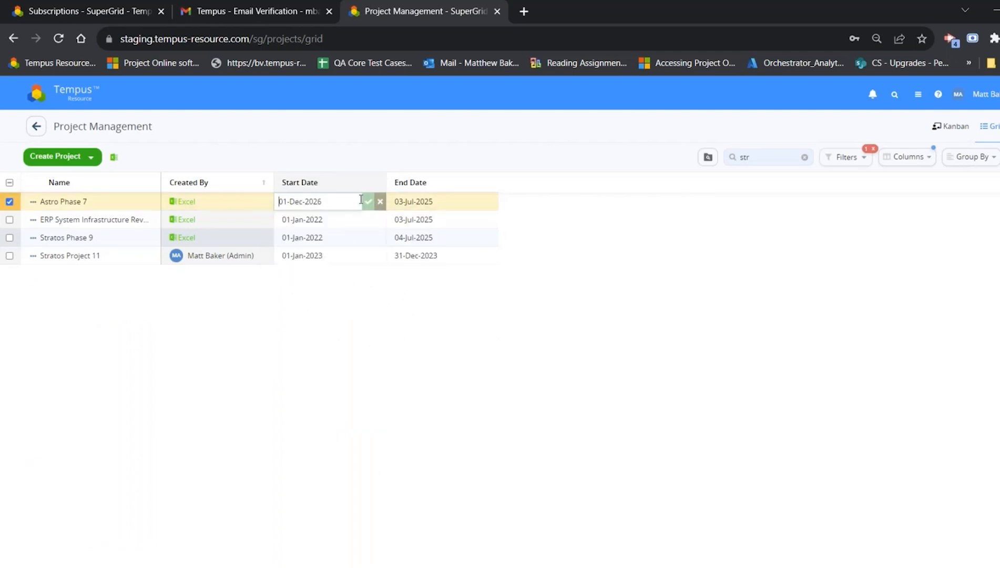
click(368, 201)
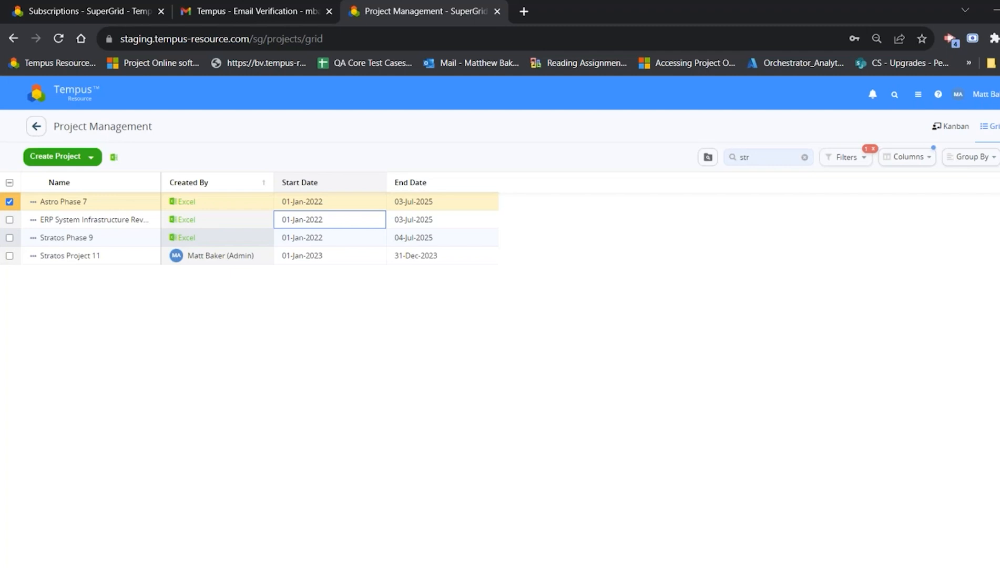
Step: Open the Alias section of General Settings and examine the Generic Error Text option
click(63, 95)
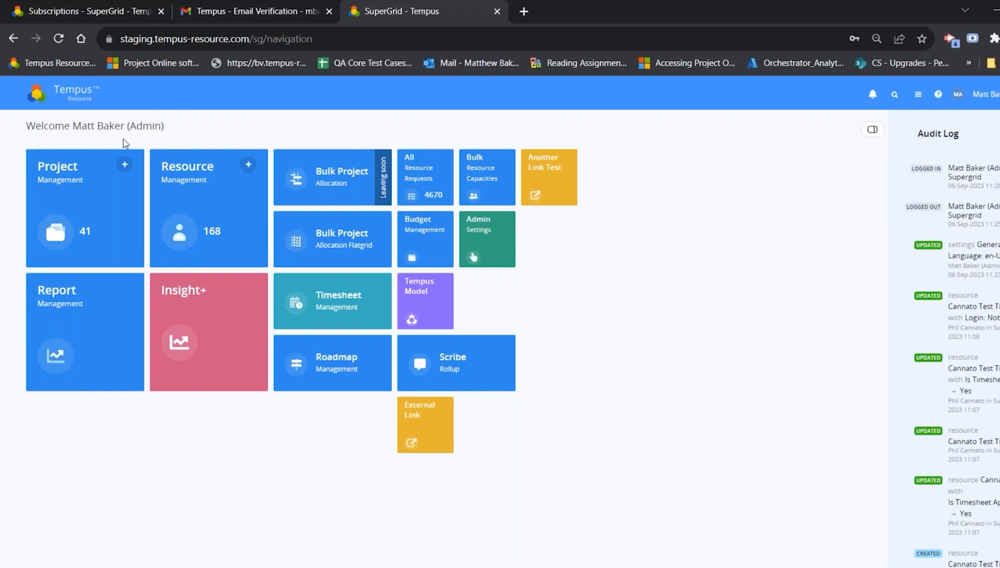
click(495, 249)
click(303, 555)
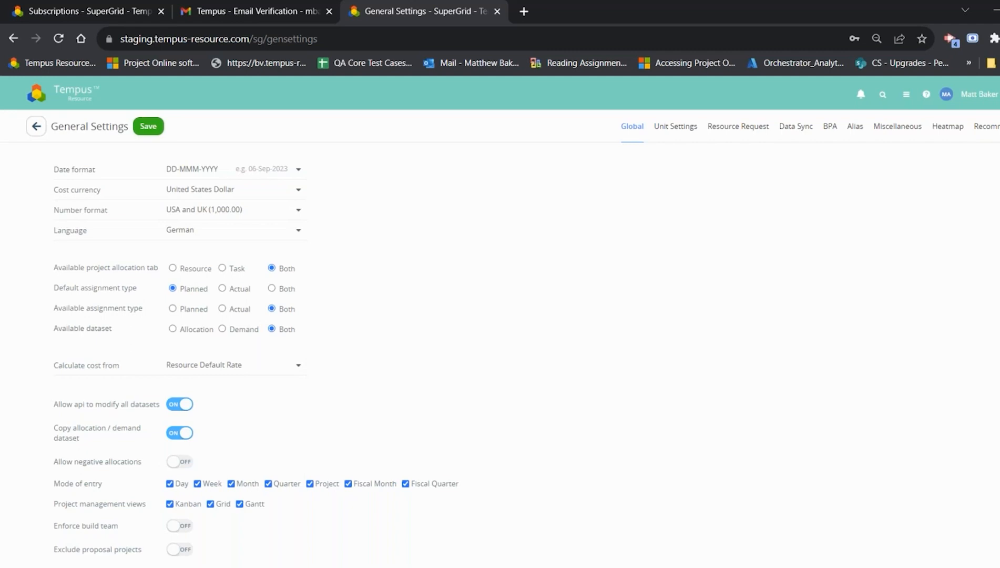
click(855, 126)
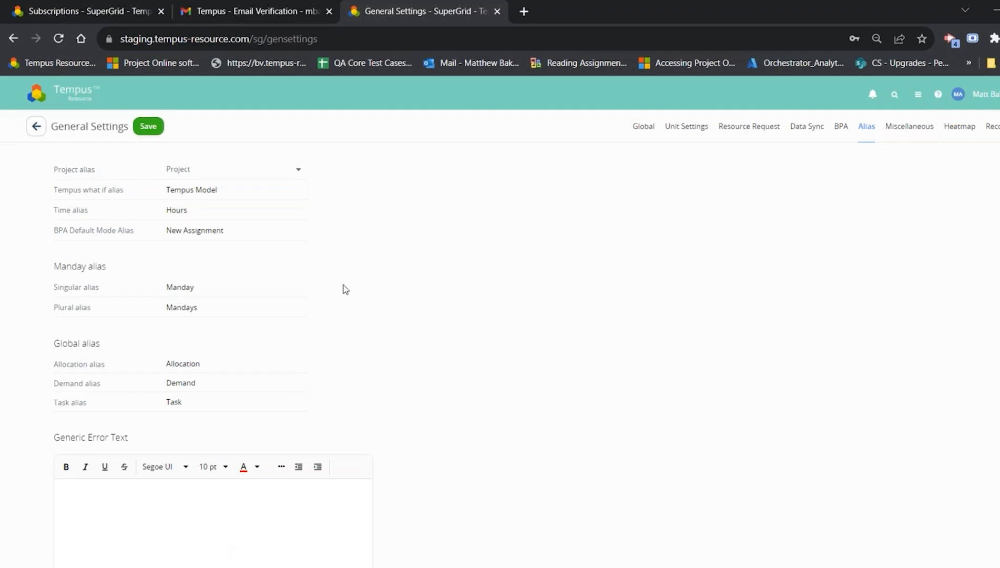
Step: Return to the home page and open Roadmap Management
click(45, 87)
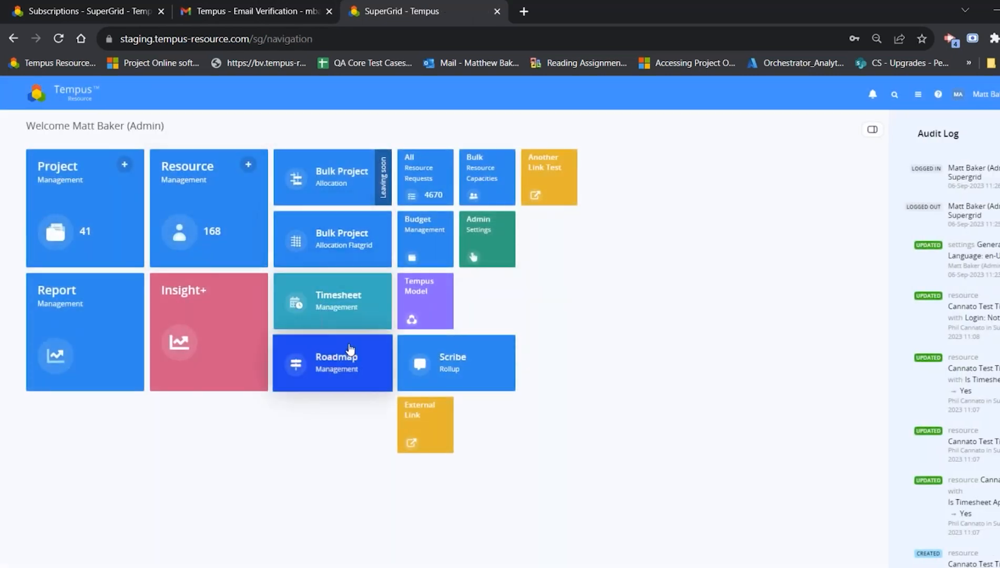
click(336, 363)
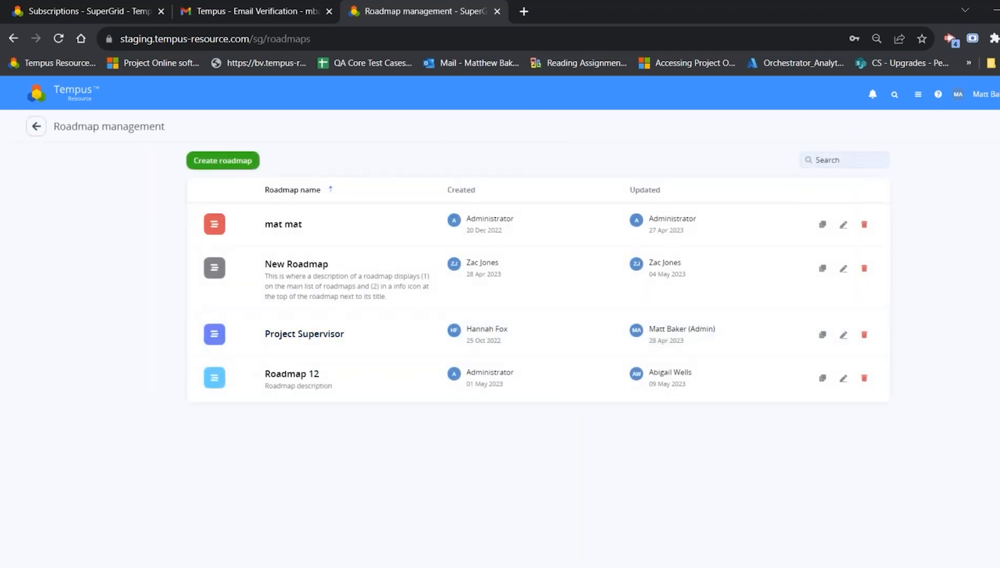